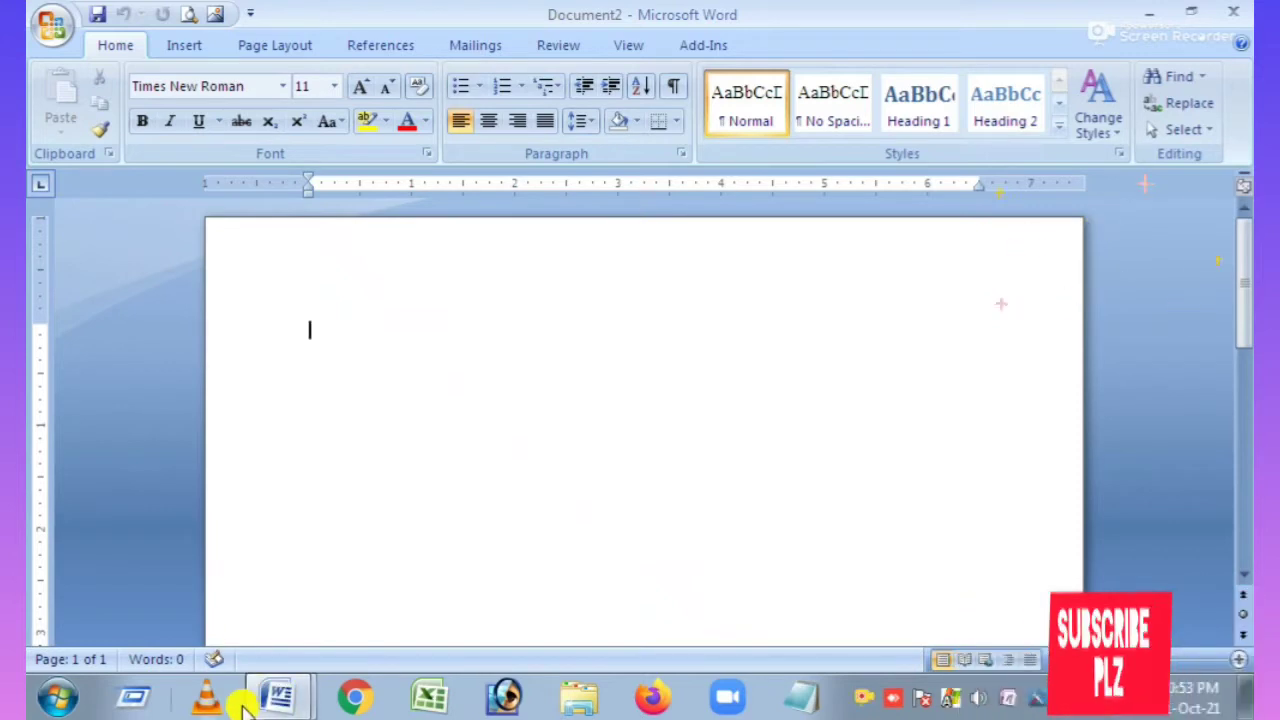
- Launch Microsoft Office Word 2007 from the Start menu's All Programs list
{"action": "left_click", "coordinate": [57, 697]}
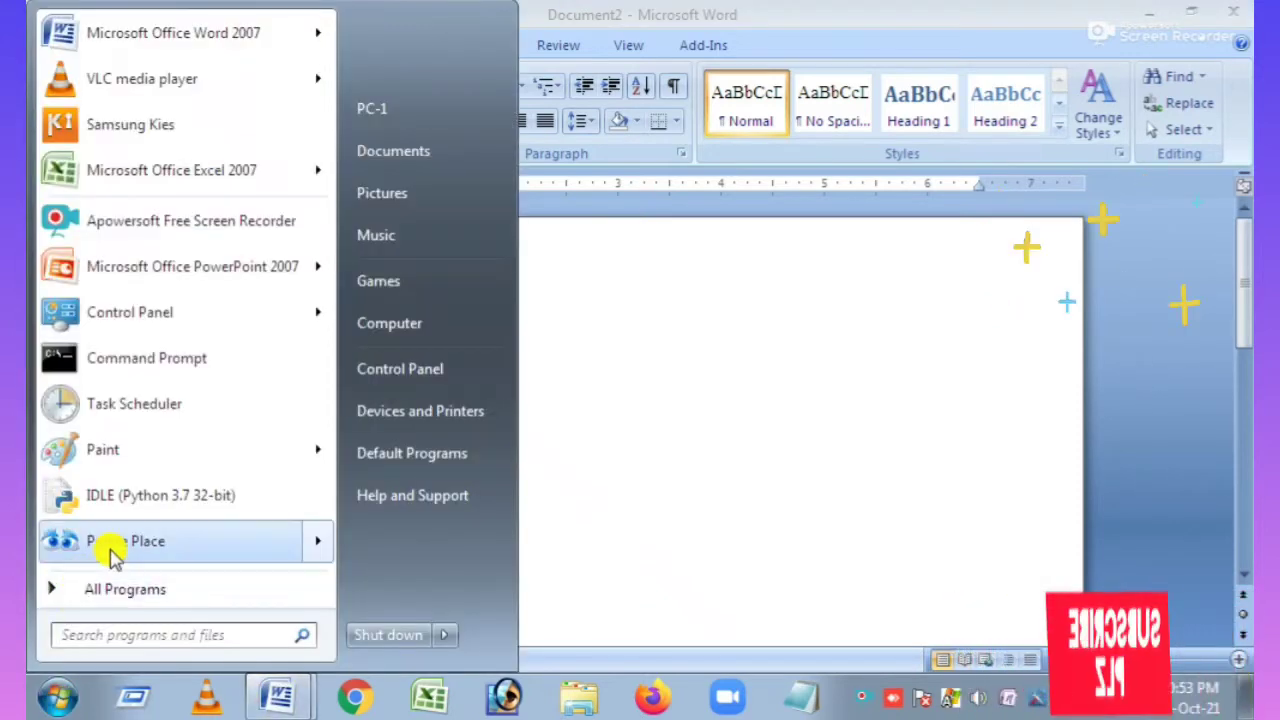
{"action": "left_click", "coordinate": [66, 591]}
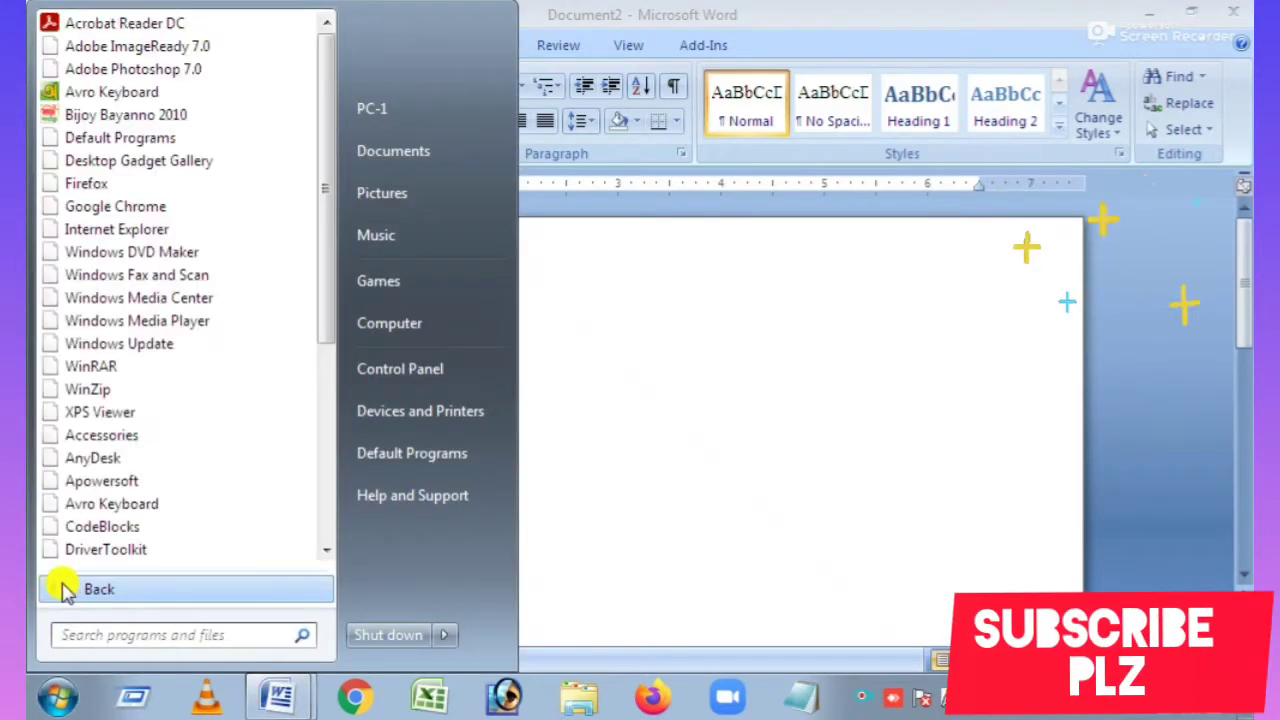
{"action": "left_click_drag", "start_coordinate": [323, 323], "coordinate": [323, 477]}
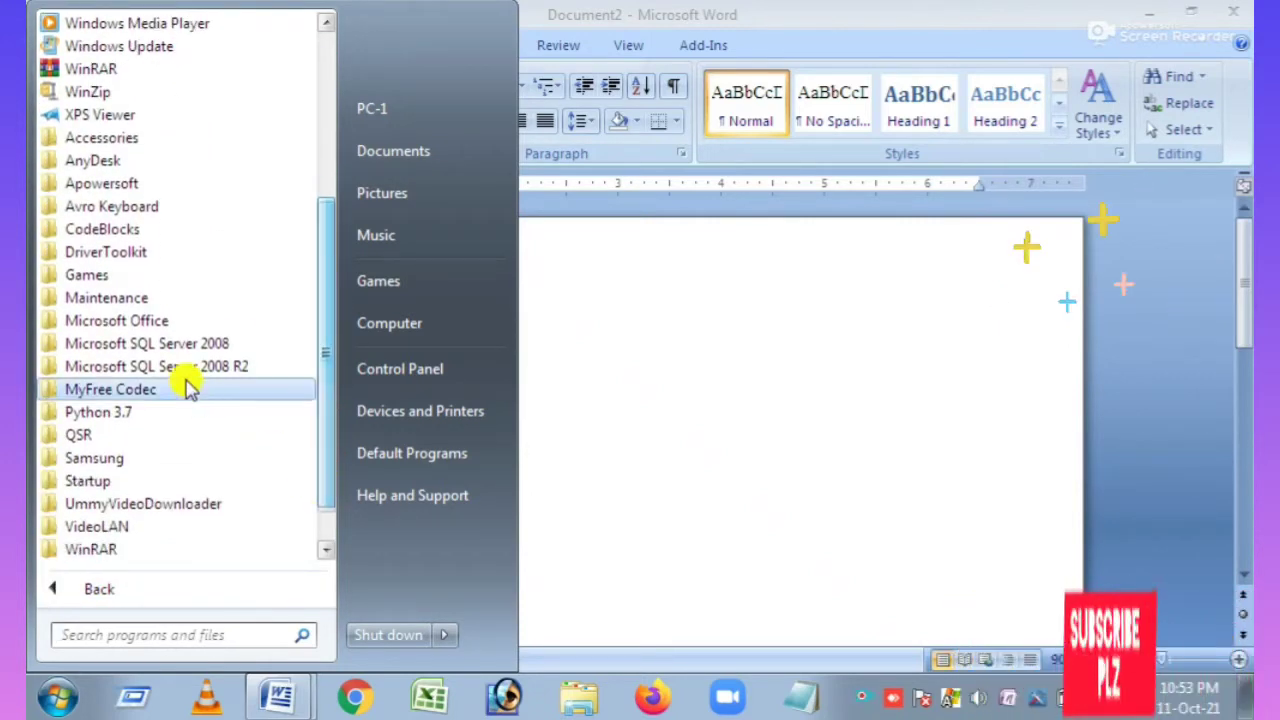
{"action": "left_click", "coordinate": [128, 314]}
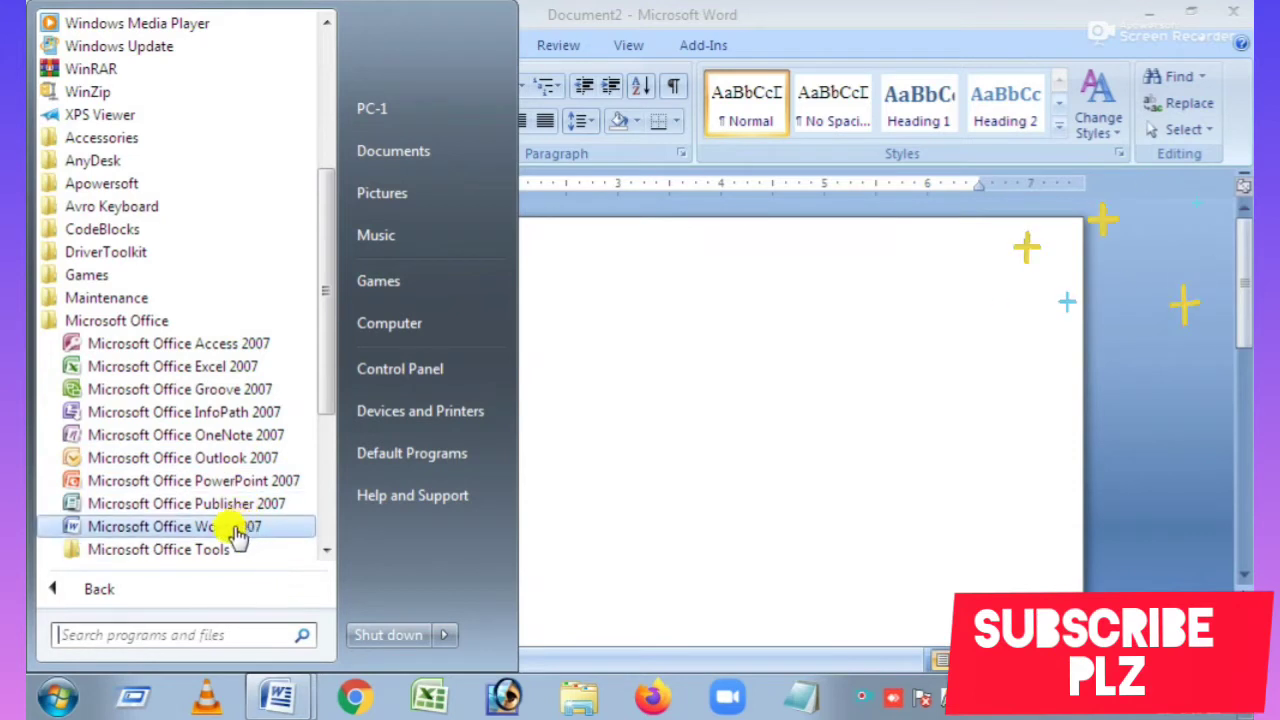
{"action": "left_click", "coordinate": [209, 595]}
{"action": "left_click", "coordinate": [118, 590]}
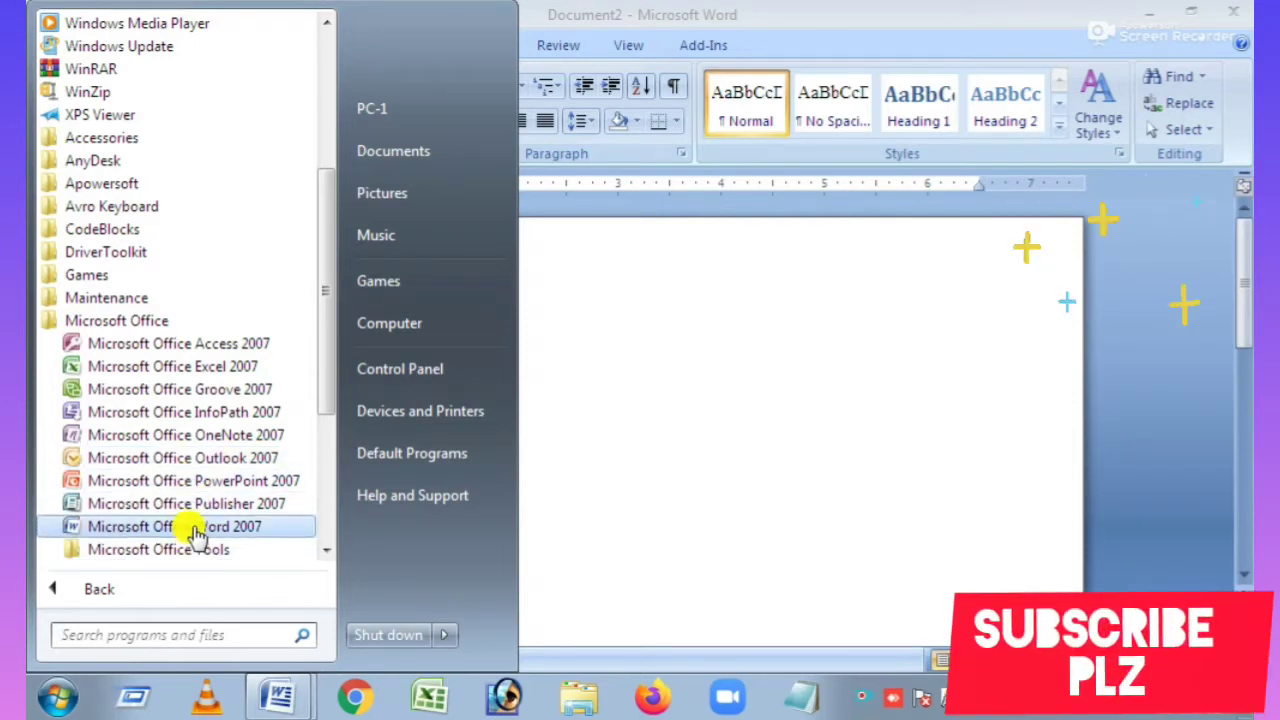
{"action": "left_click", "coordinate": [866, 500]}
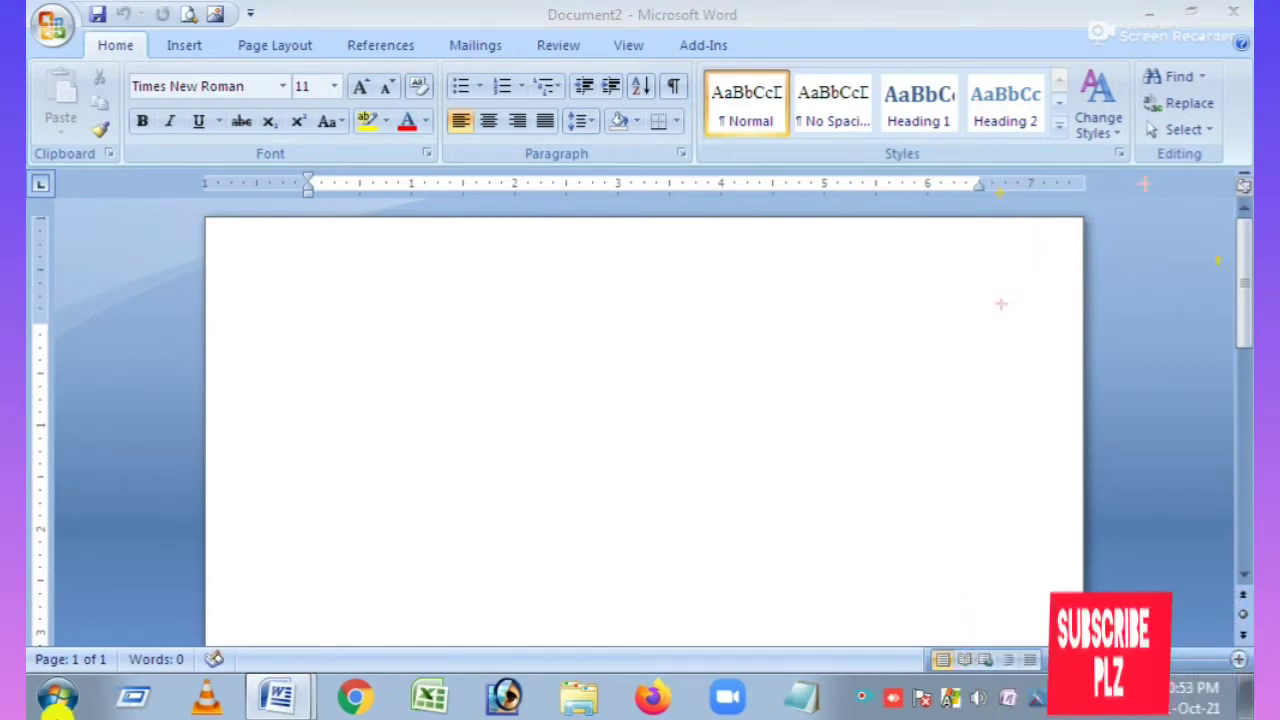
{"action": "left_click", "coordinate": [57, 697]}
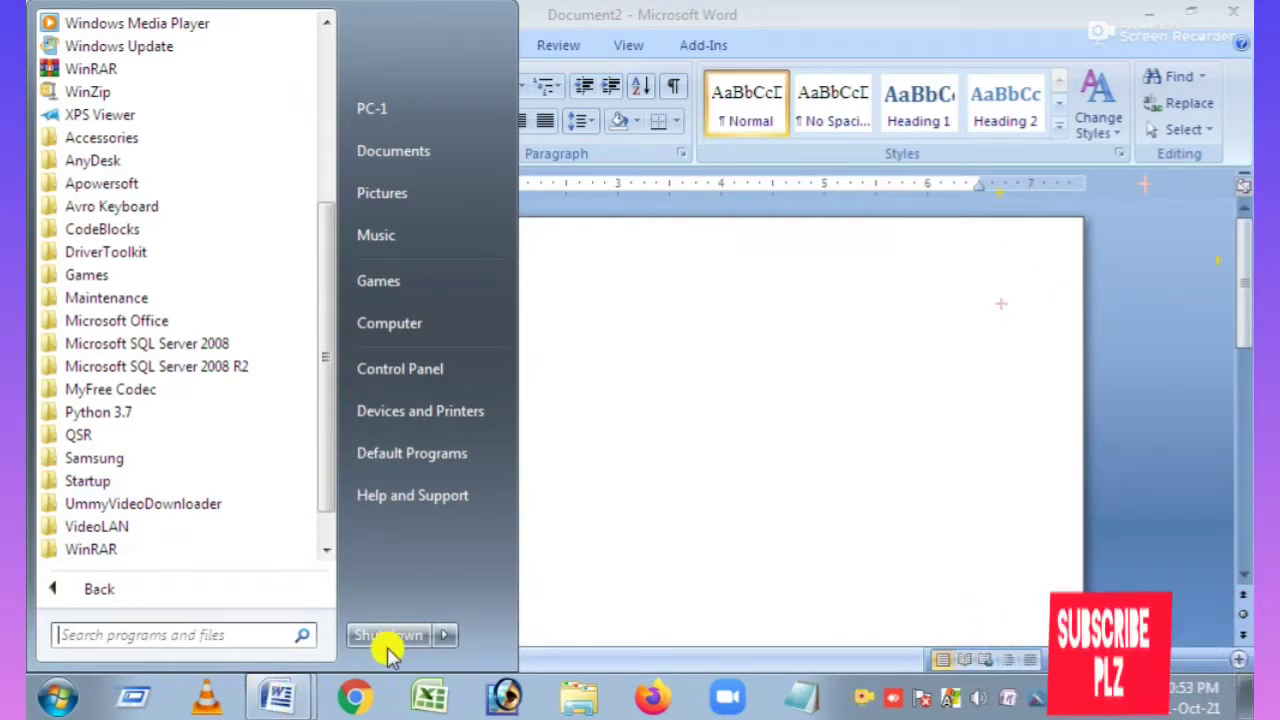
{"action": "left_click", "coordinate": [282, 705]}
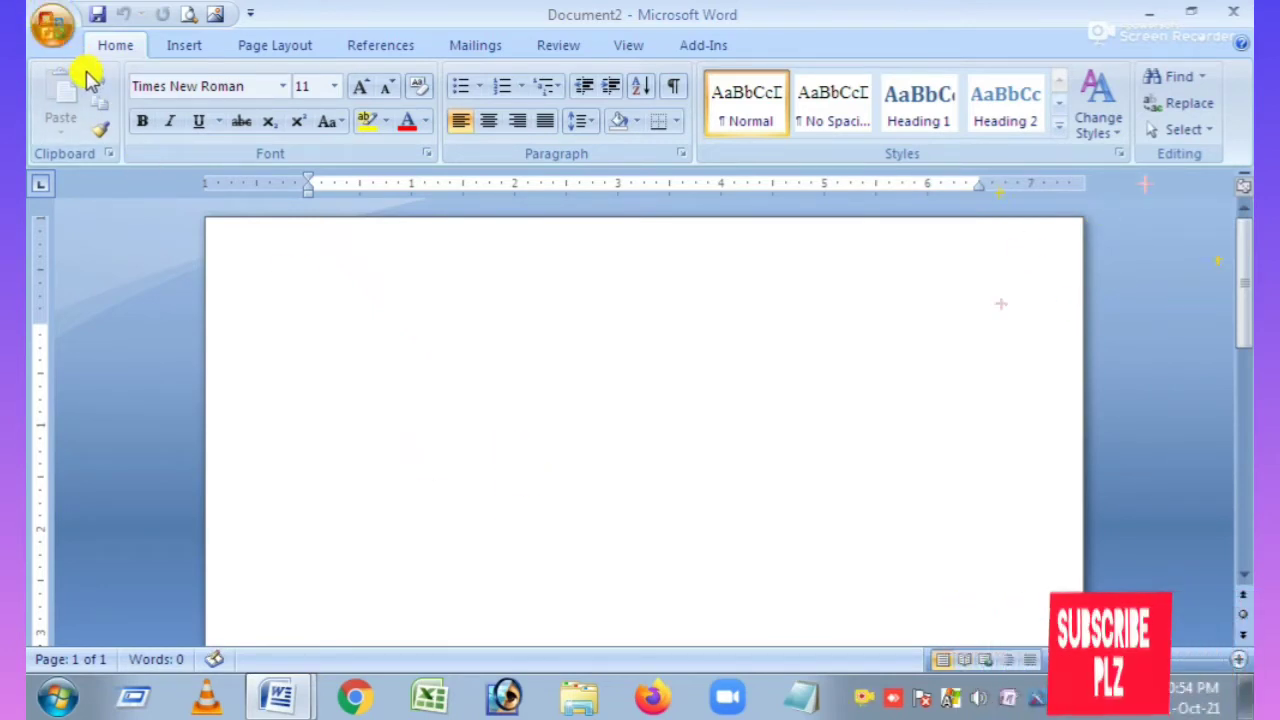
- Create a new blank document, Document3, from the Office Button's New dialog
{"action": "key", "text": "alt+f"}
{"action": "key", "text": "n"}
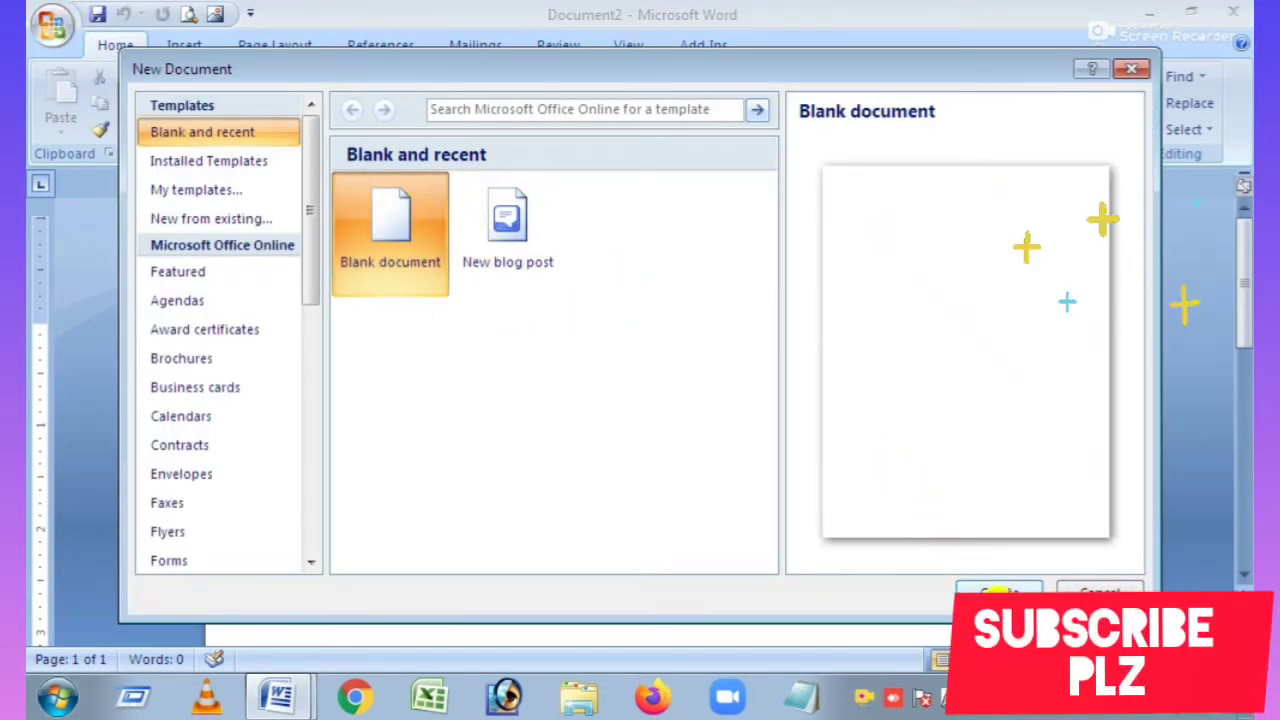
{"action": "left_click", "coordinate": [1000, 592]}
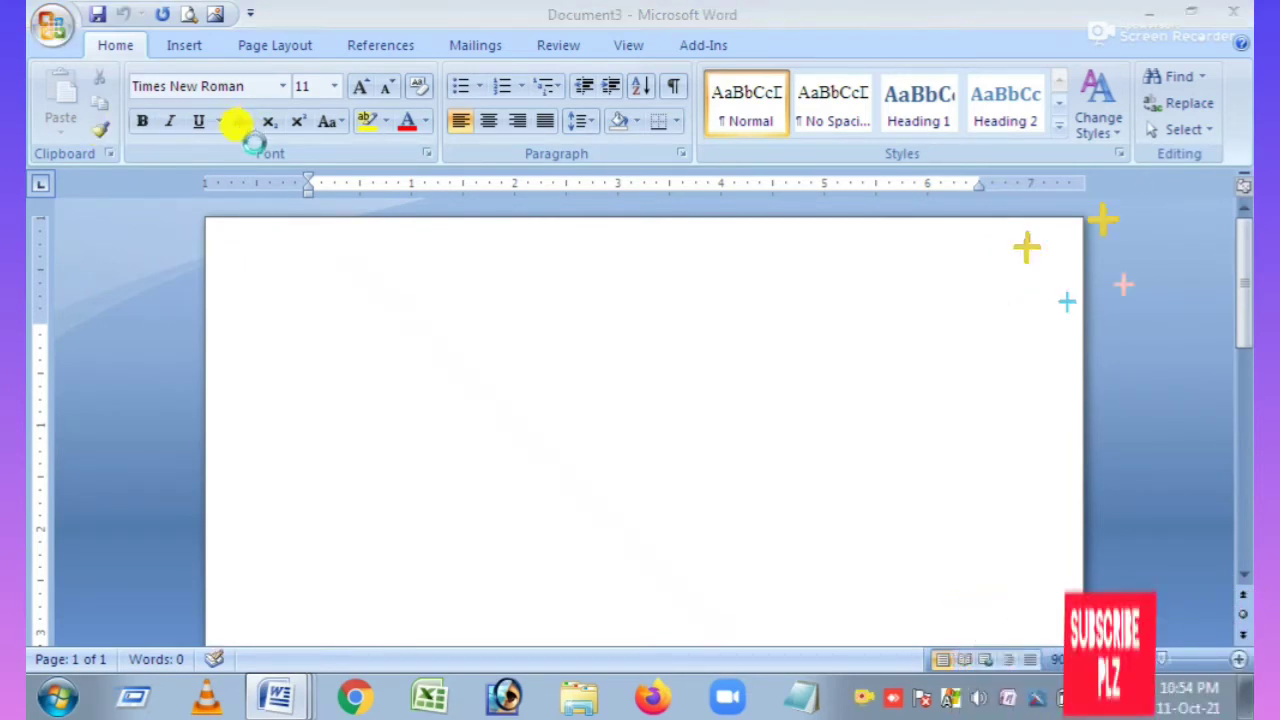
{"action": "key", "text": "ctrl+o"}
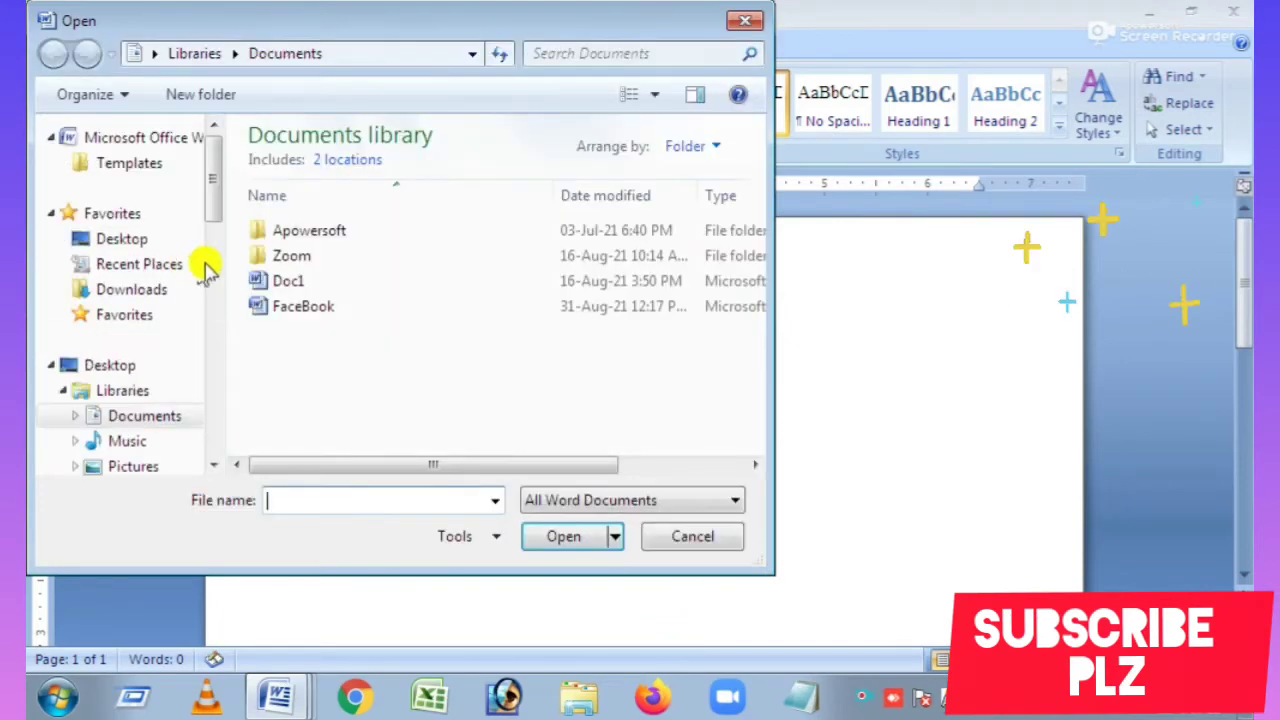
{"action": "left_click", "coordinate": [143, 244]}
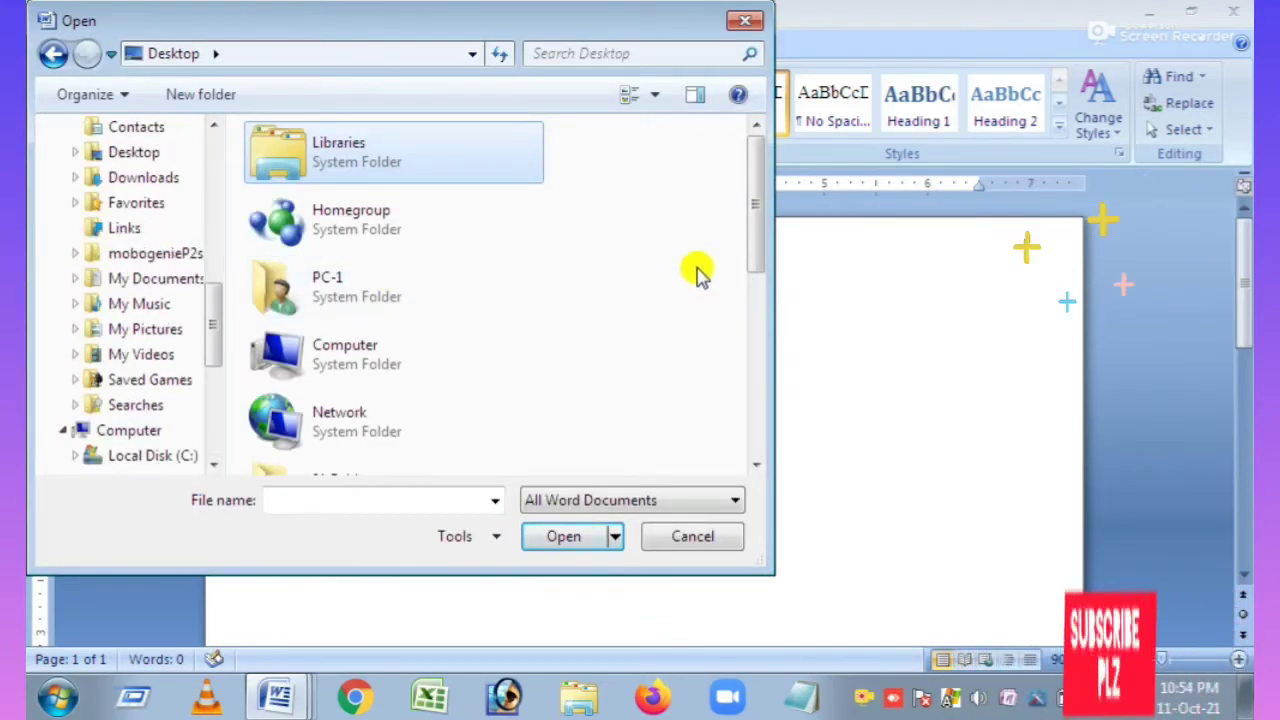
{"action": "mouse_move", "coordinate": [756, 240]}
{"action": "left_mouse_down"}
{"action": "mouse_move", "coordinate": [785, 483]}
{"action": "mouse_move", "coordinate": [757, 294]}
{"action": "mouse_move", "coordinate": [757, 150]}
{"action": "left_mouse_up"}
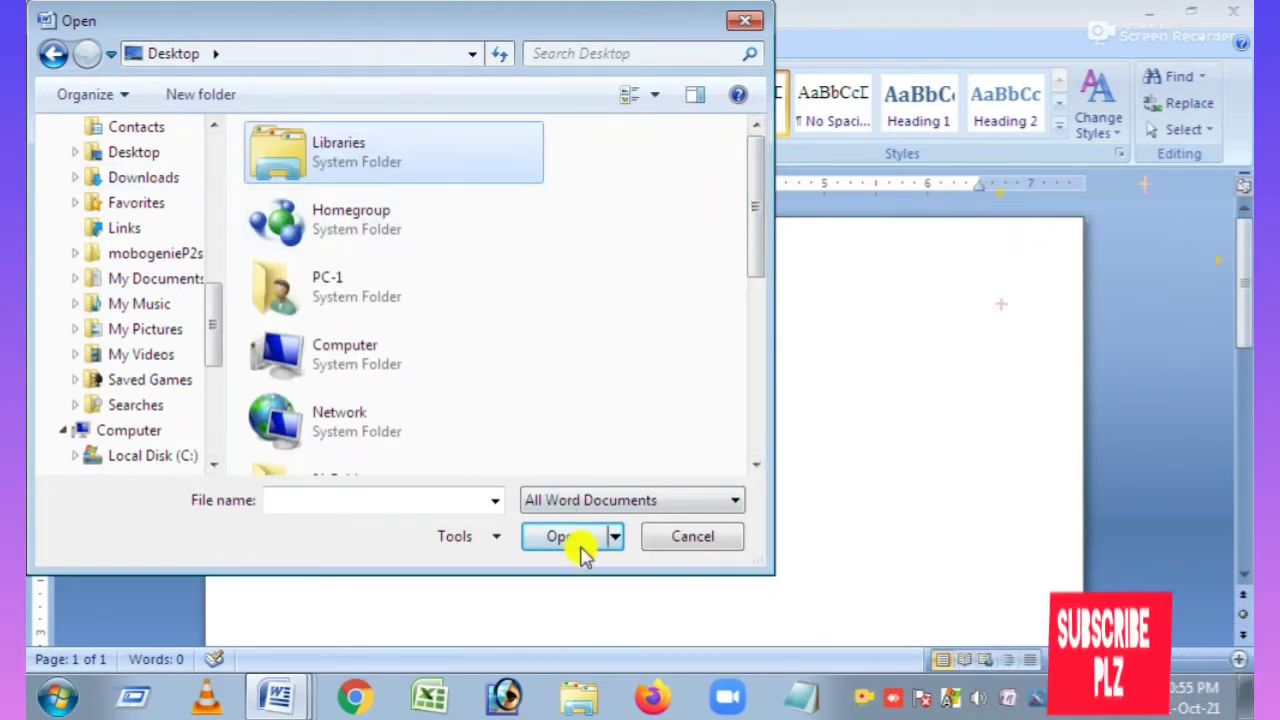
{"action": "left_click", "coordinate": [700, 537]}
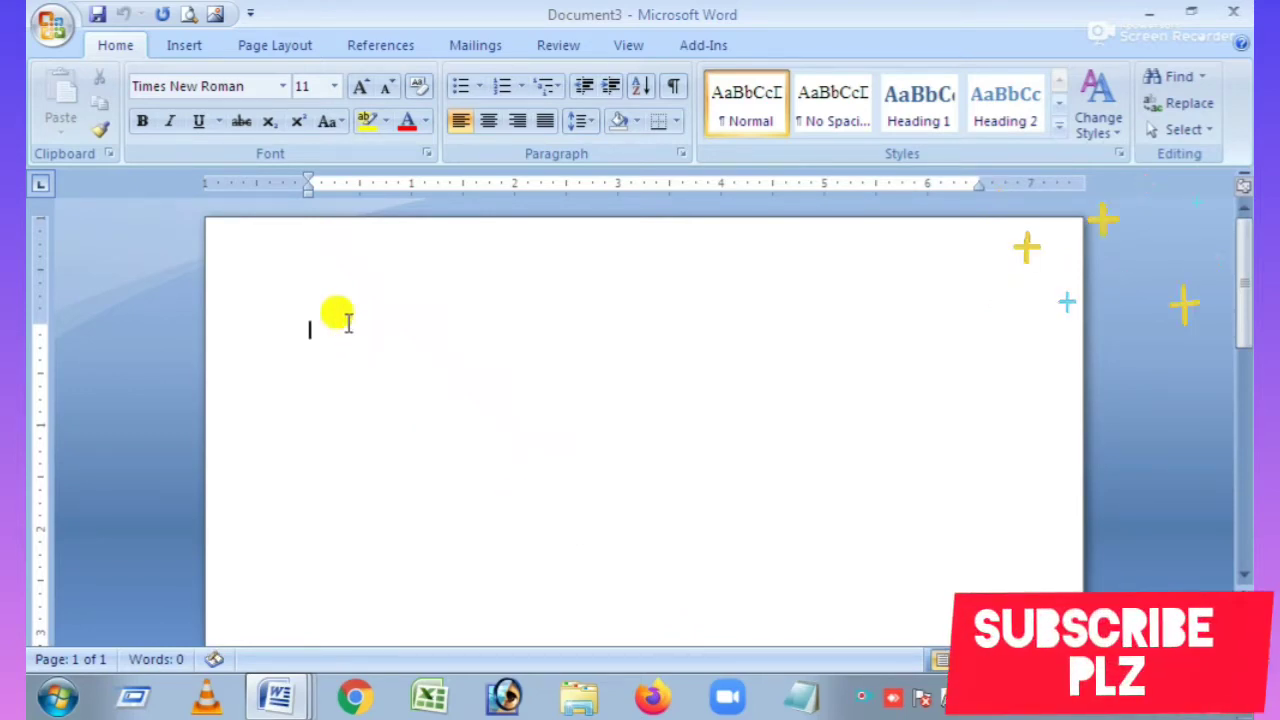
- Type the placeholder text 'shsajsj' and 'sdfasfsfs', cancelling a Save dialog in between
{"action": "type", "text": "agshsajsj"}
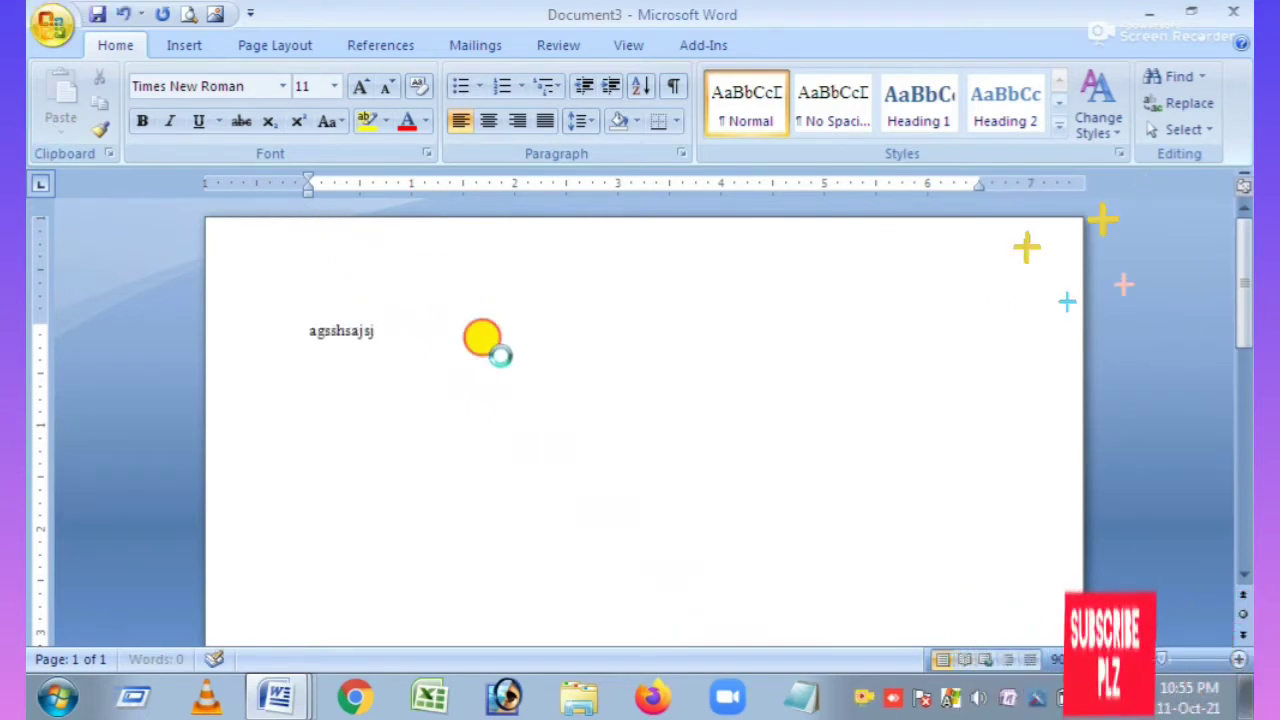
{"action": "key", "text": "ctrl+s"}
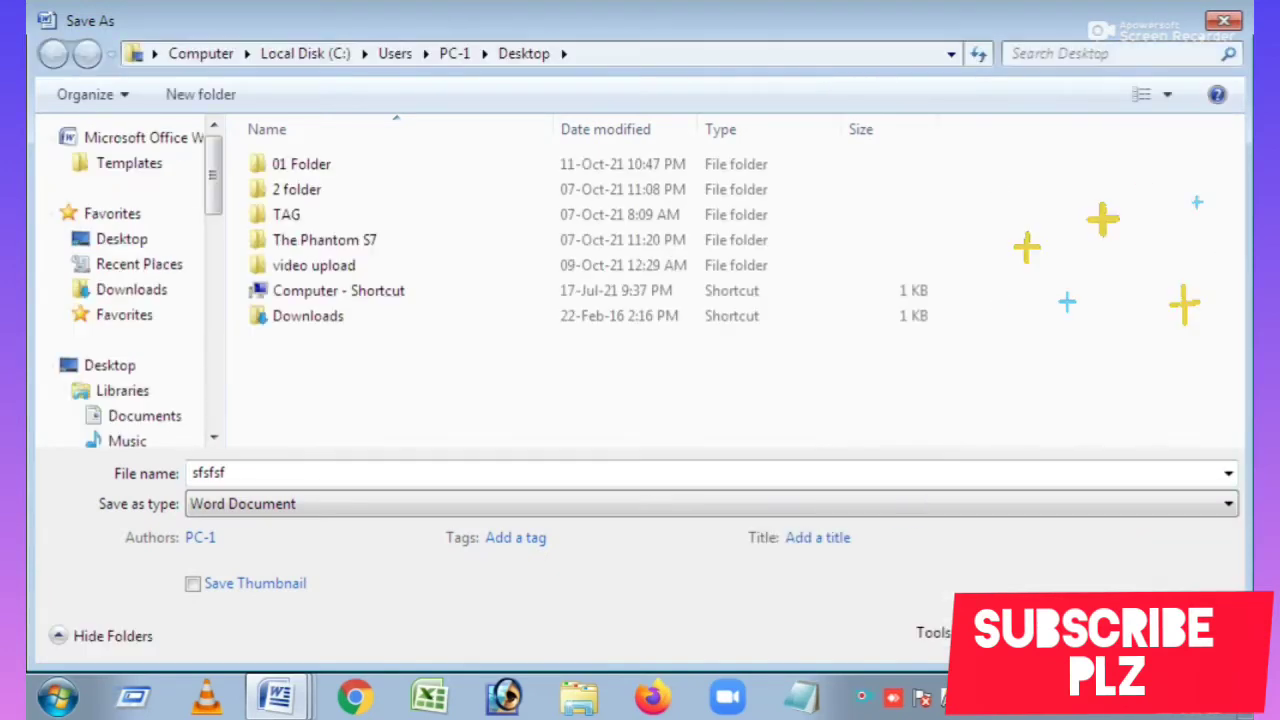
{"action": "key", "text": "Escape"}
{"action": "type", "text": "sdfas"}
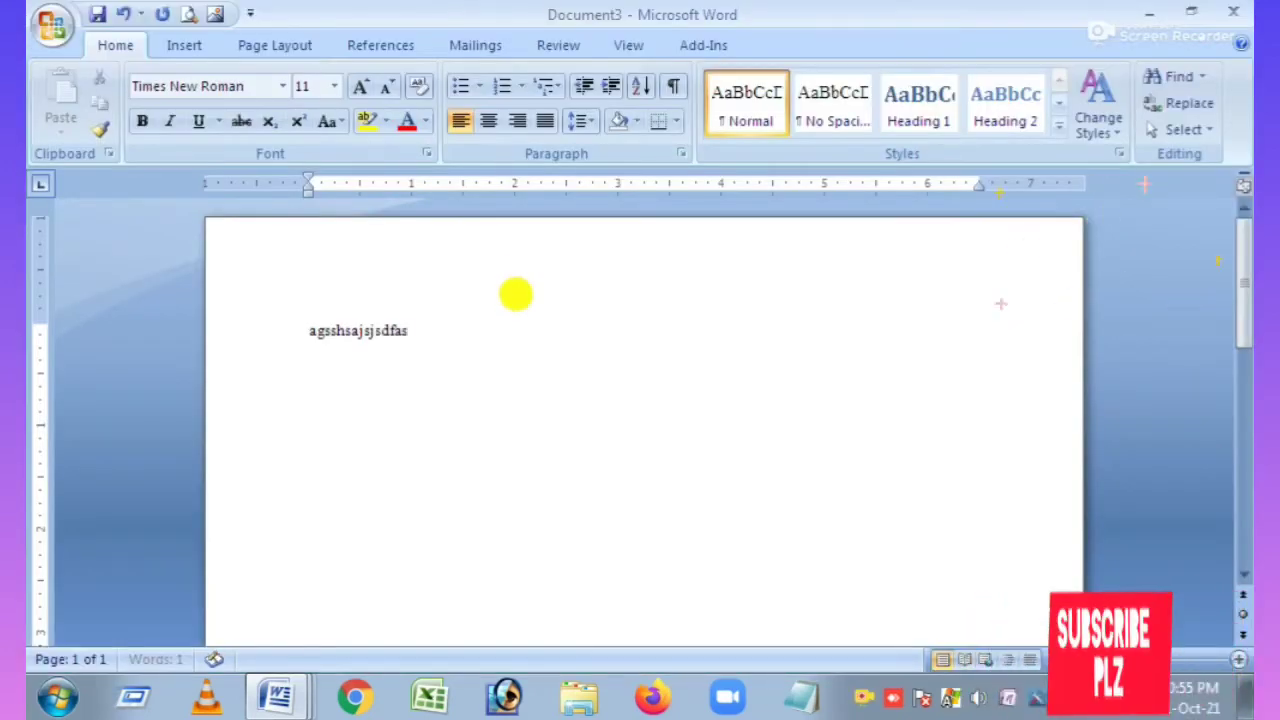
{"action": "type", "text": "fsfs"}
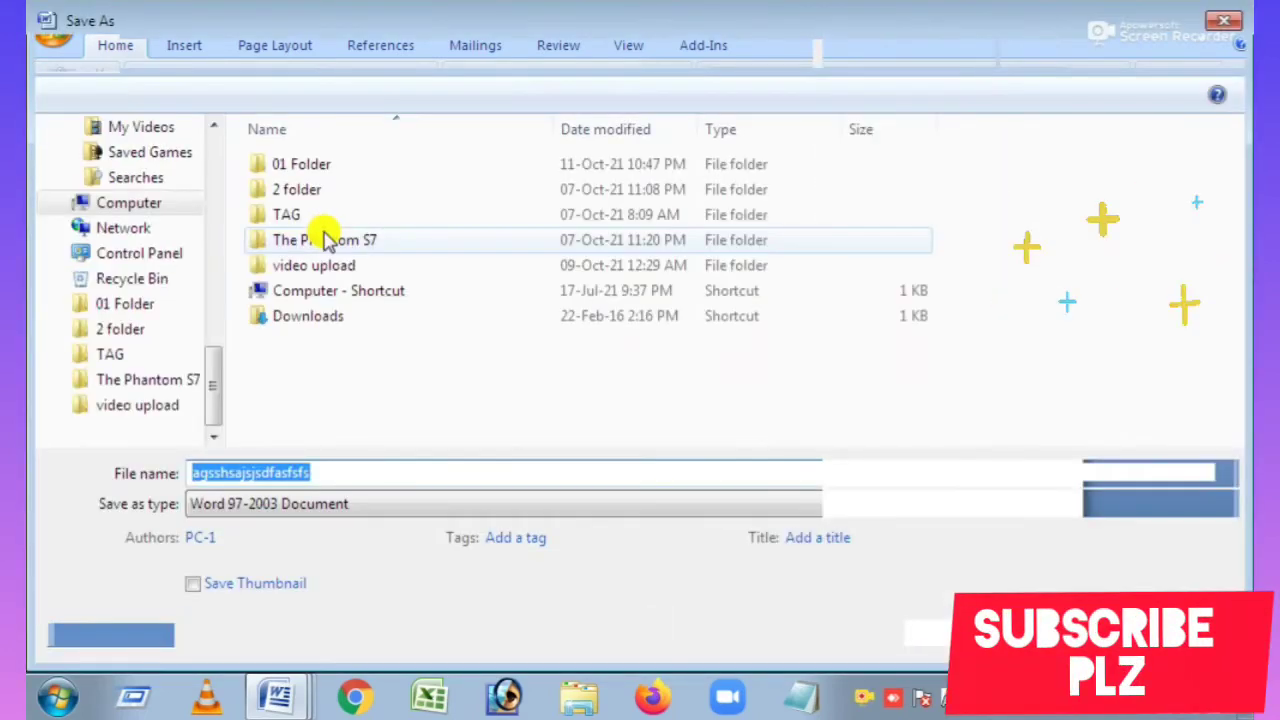
{"action": "mouse_move", "coordinate": [121, 239]}
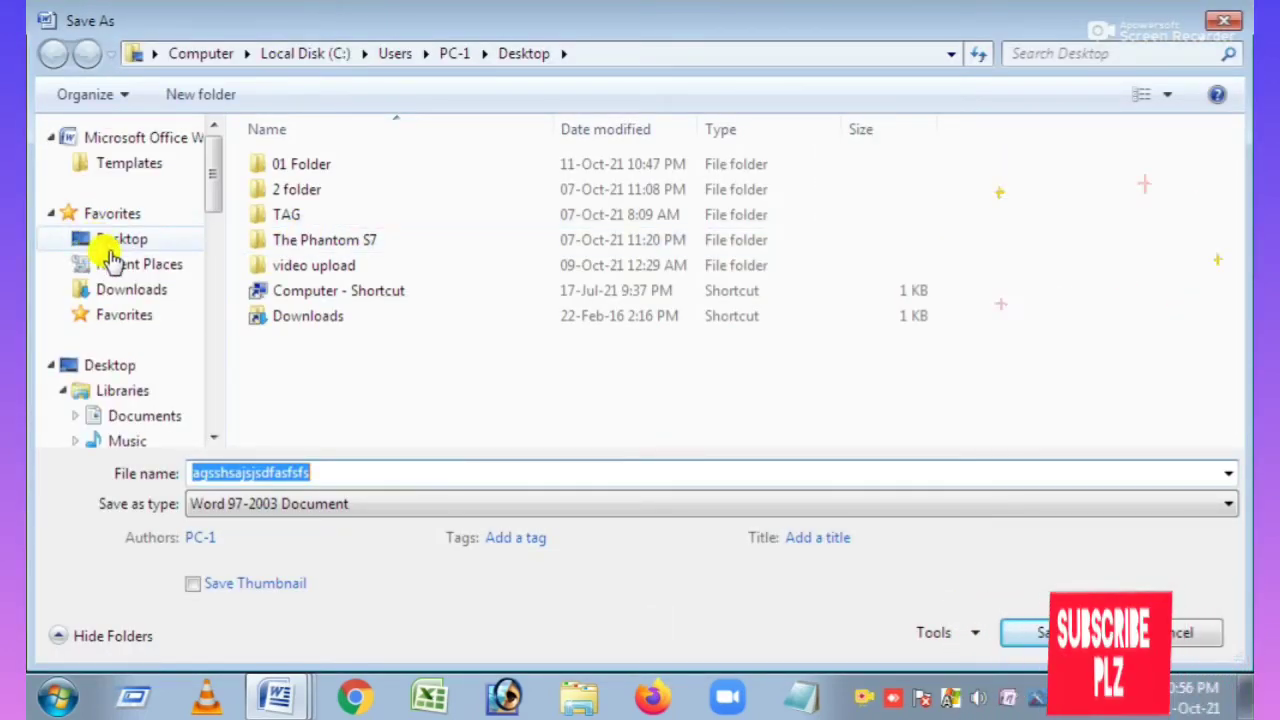
- Save the document to the Desktop as 'Data MS' in Word 97-2003 format
{"action": "mouse_move", "coordinate": [214, 205]}
{"action": "left_mouse_down"}
{"action": "mouse_move", "coordinate": [225, 290]}
{"action": "mouse_move", "coordinate": [225, 138]}
{"action": "left_mouse_up"}
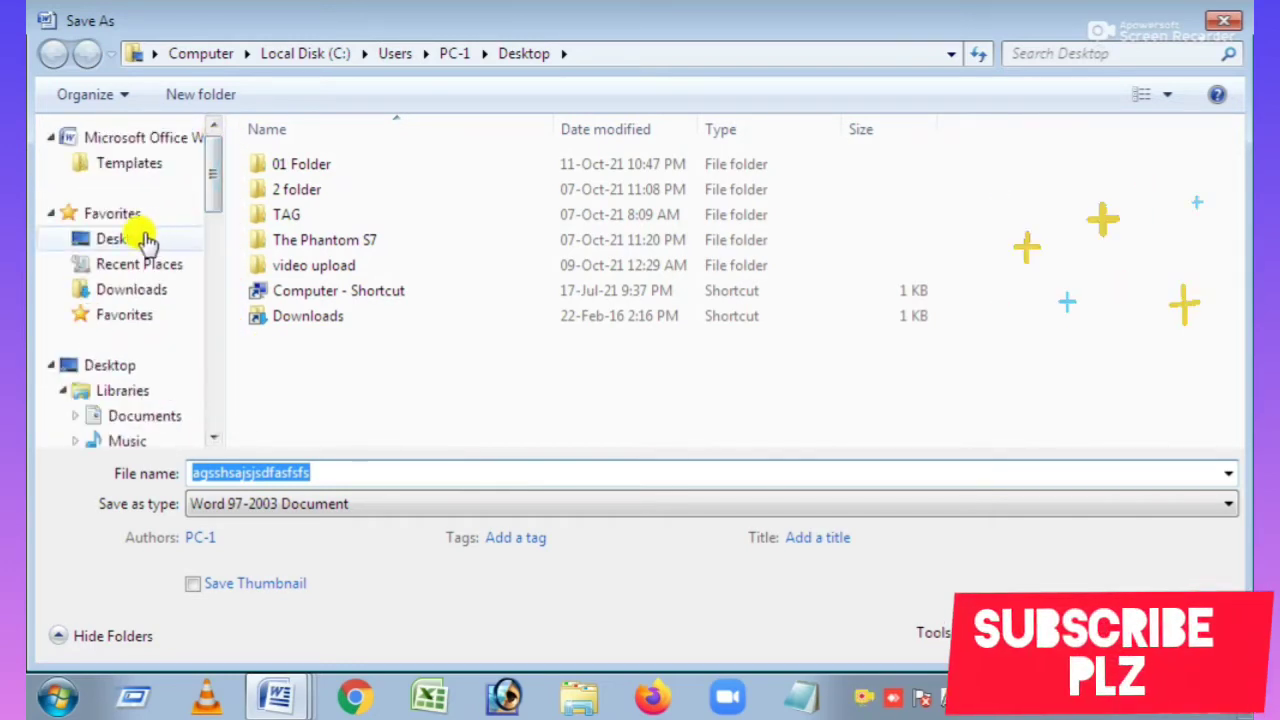
{"action": "left_click", "coordinate": [150, 240]}
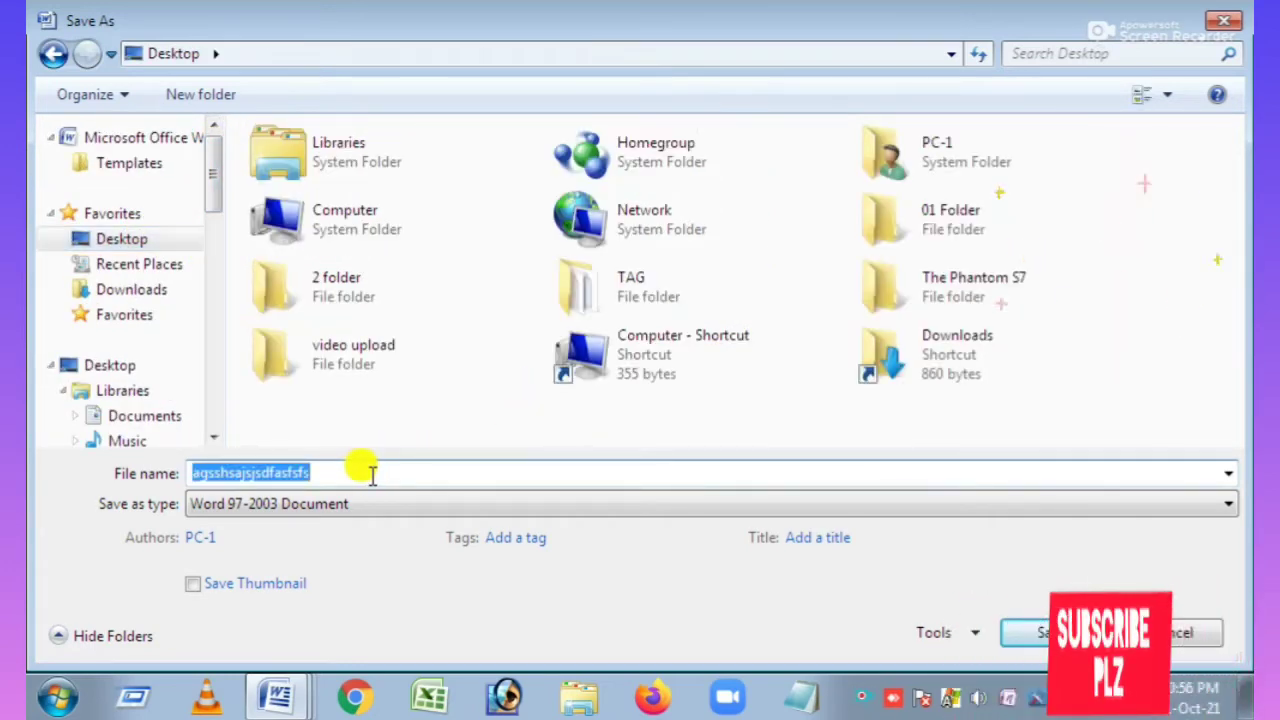
{"action": "type", "text": "dATA"}
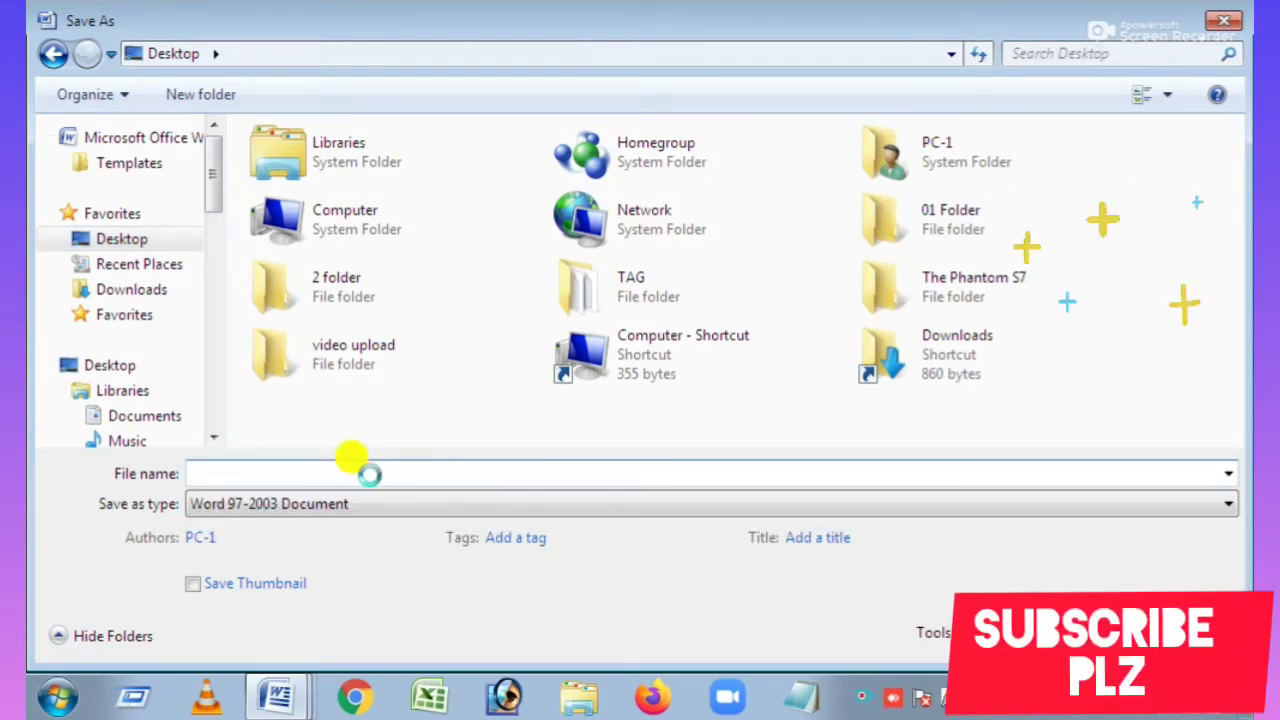
{"action": "type", "text": "Dat "}
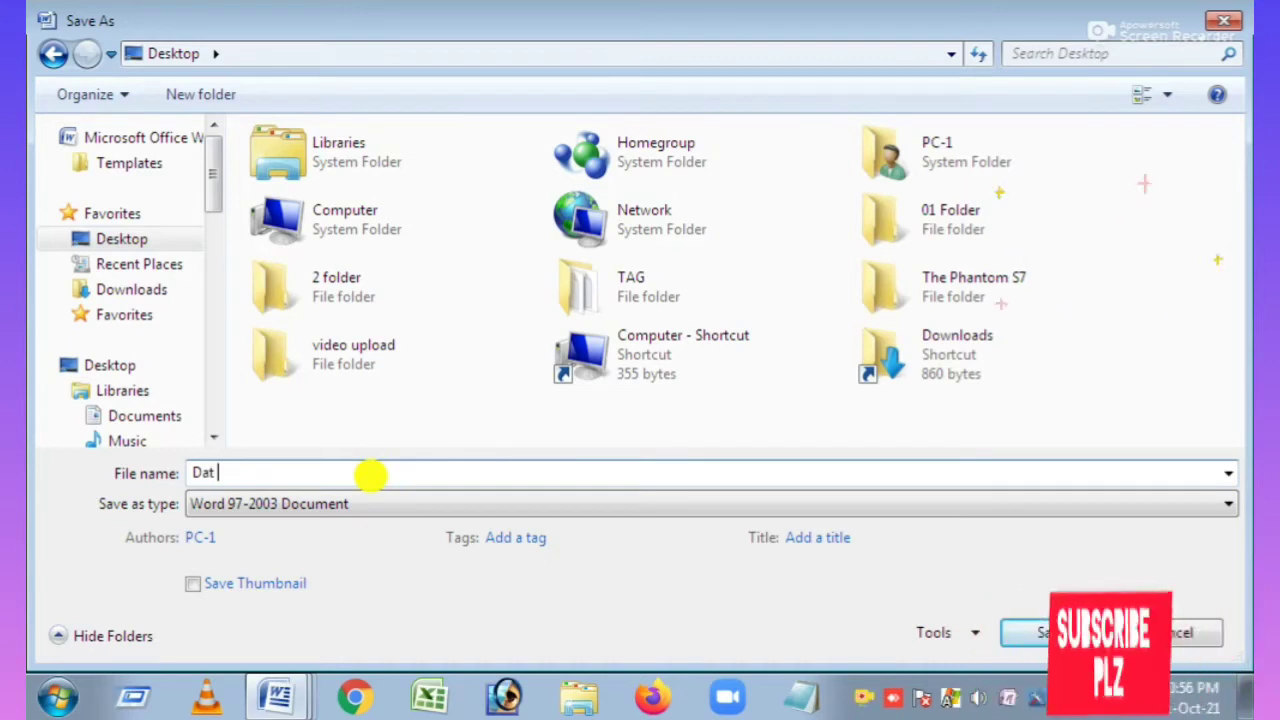
{"action": "type", "text": "a MS"}
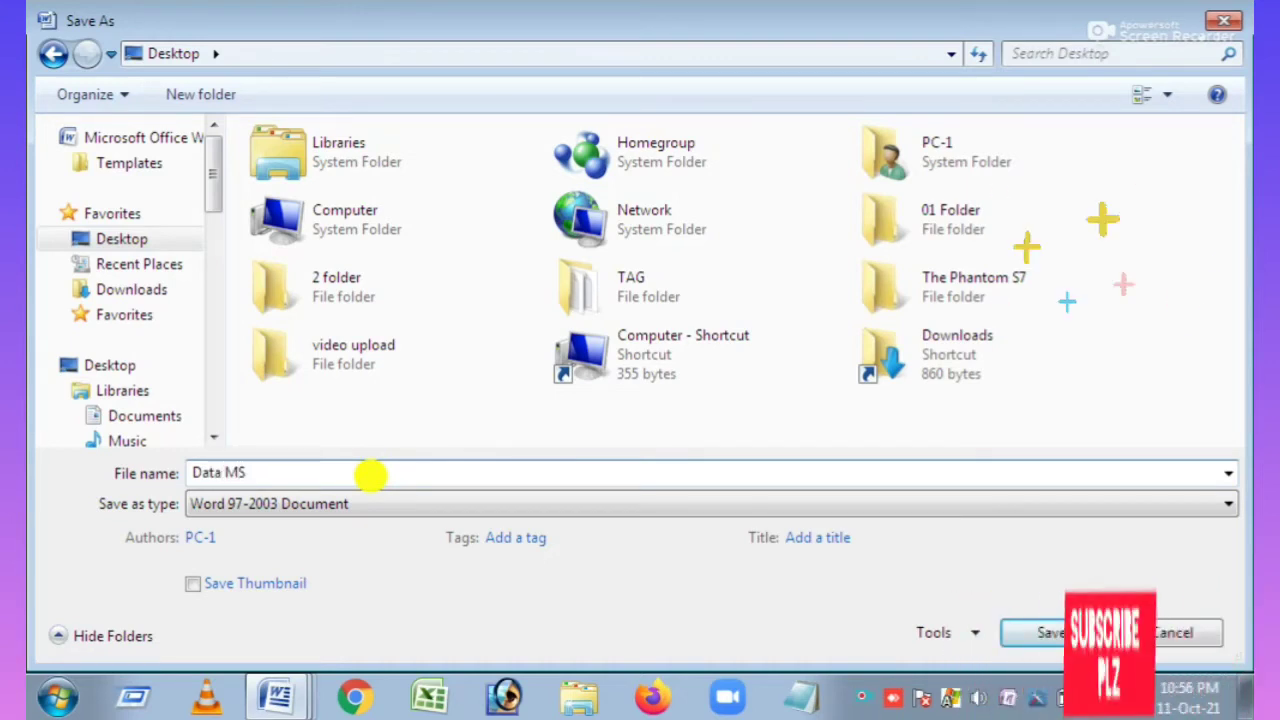
{"action": "key", "text": "Return"}
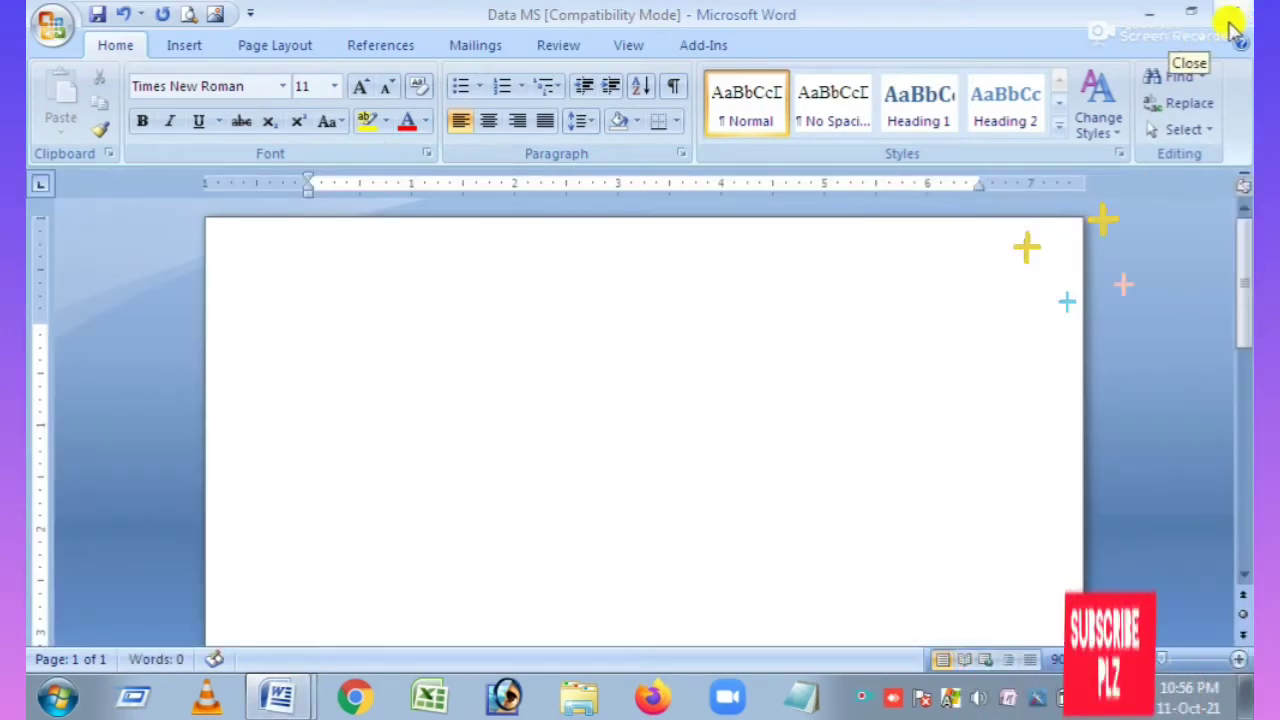
- Close Word and reopen the Data MS file from the desktop
{"action": "left_click", "coordinate": [1162, 22]}
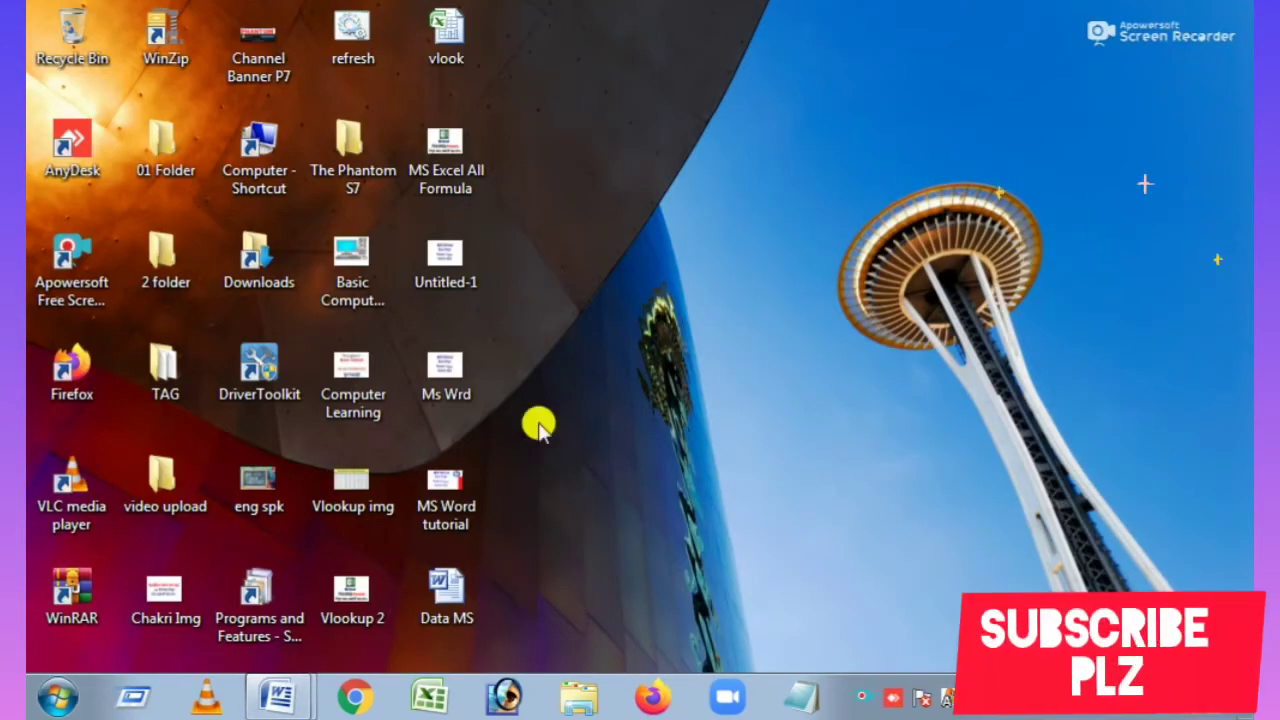
{"action": "left_click", "coordinate": [452, 597]}
{"action": "double_click", "coordinate": [450, 598]}
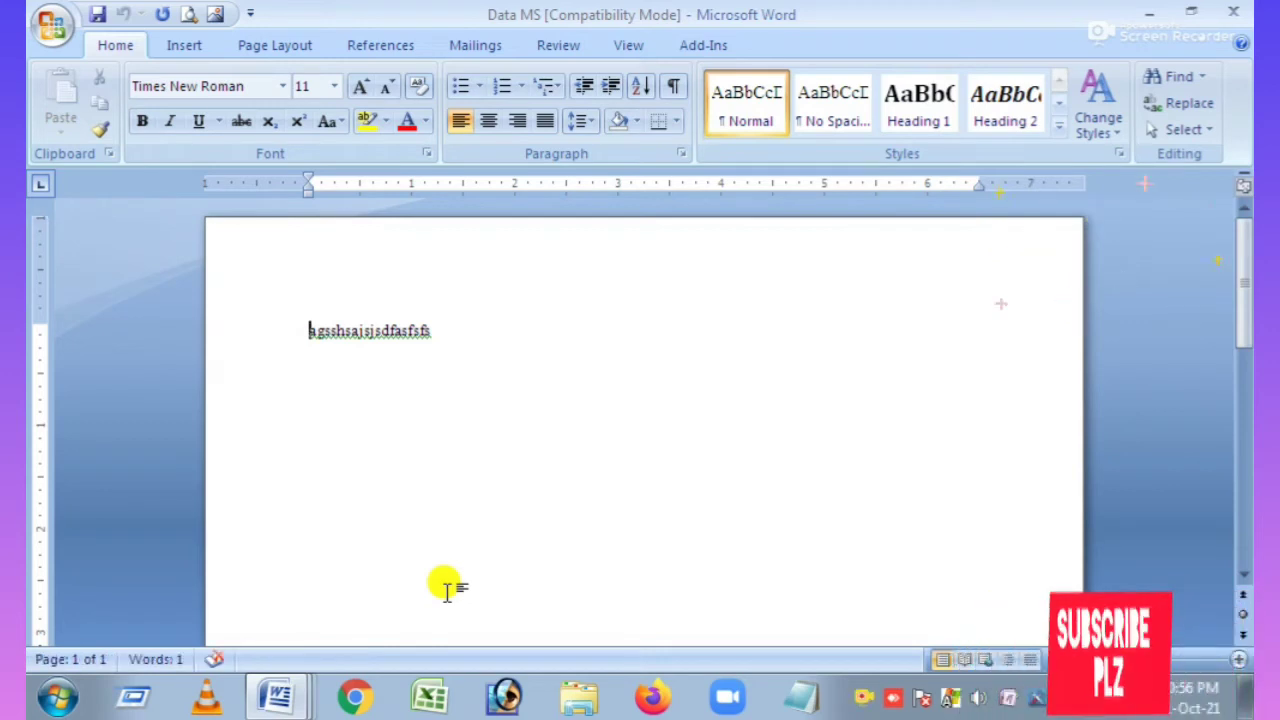
- Add a 'Ctrl+S' line after the first line and save Data MS
{"action": "left_click", "coordinate": [488, 374]}
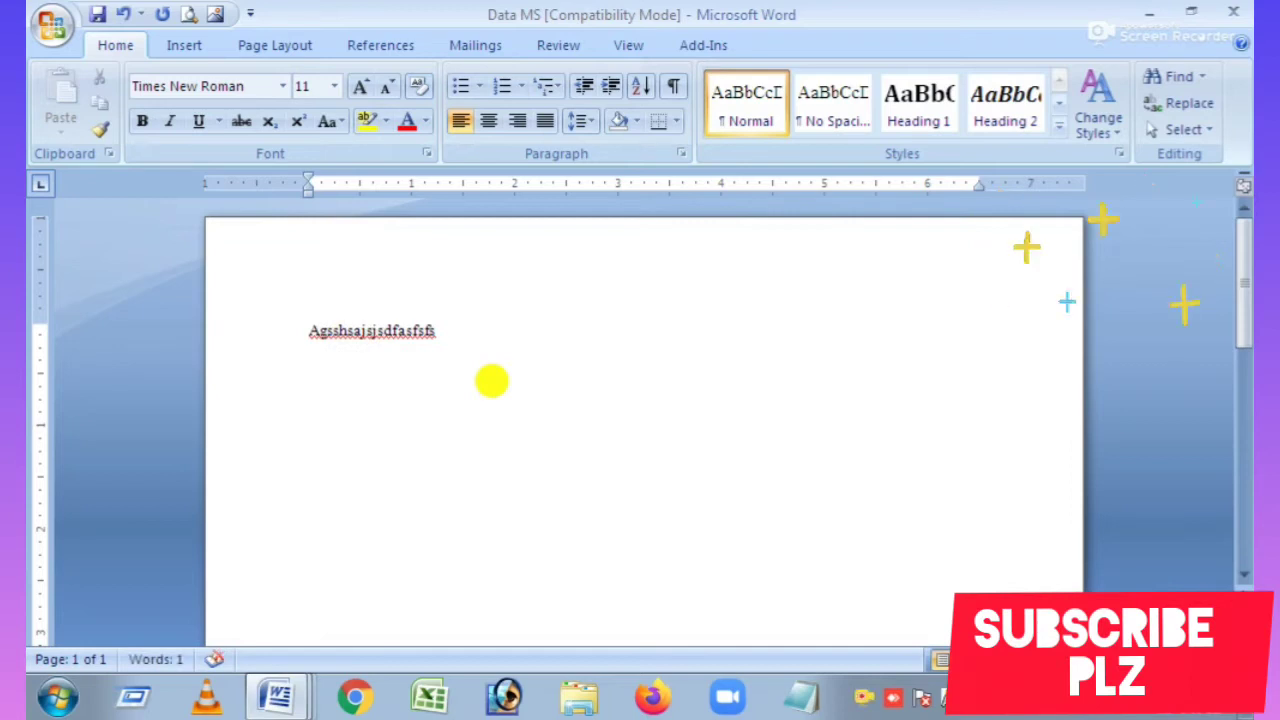
{"action": "type", "text": "Ctrl"}
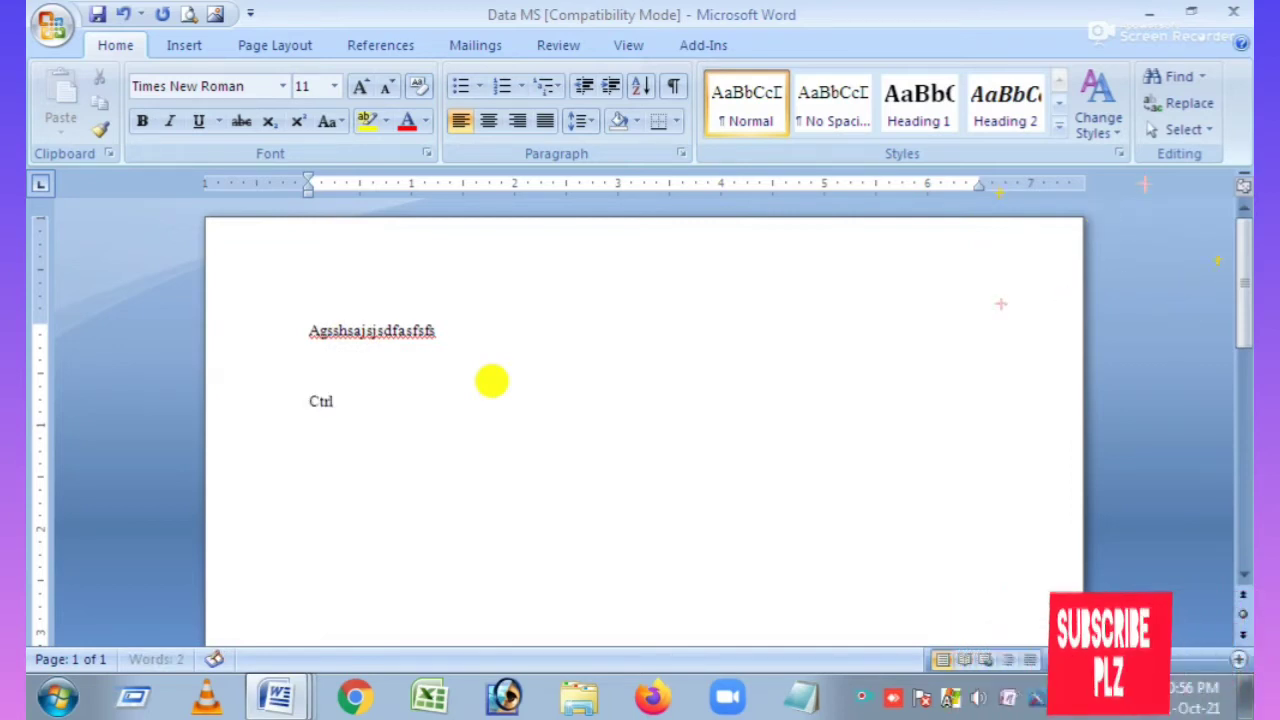
{"action": "type", "text": "+S"}
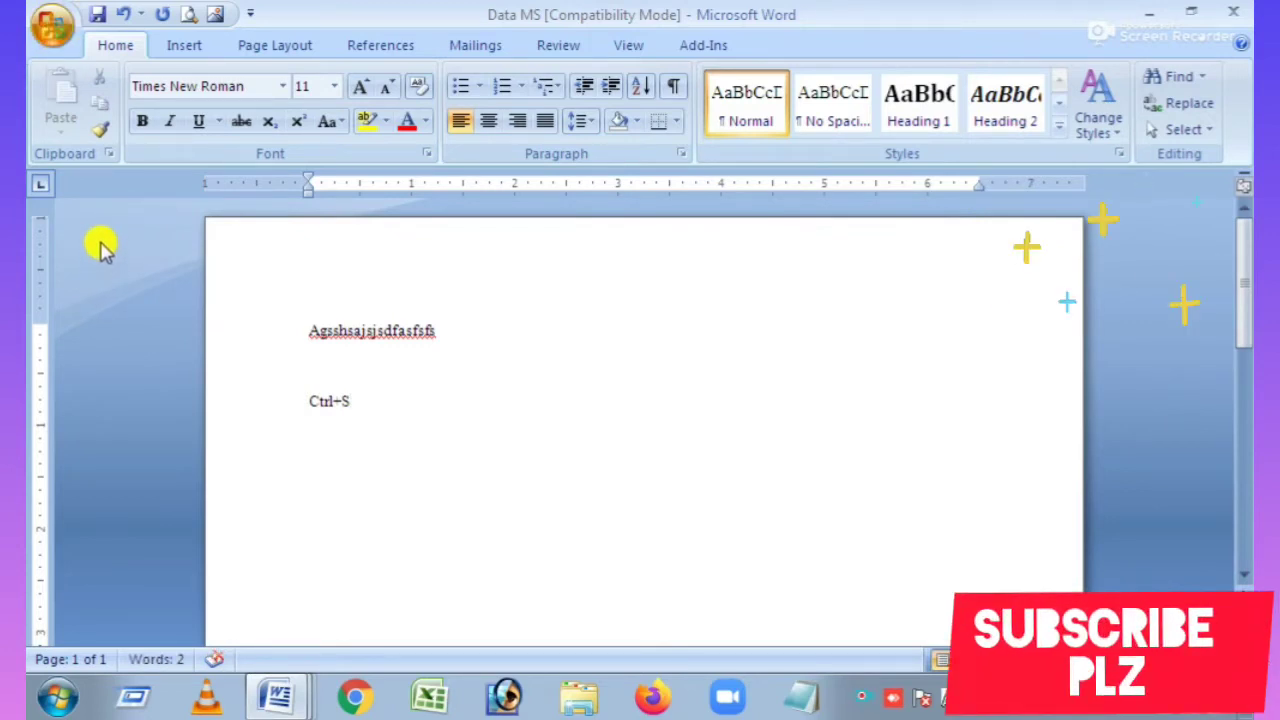
{"action": "key", "text": "ctrl+s"}
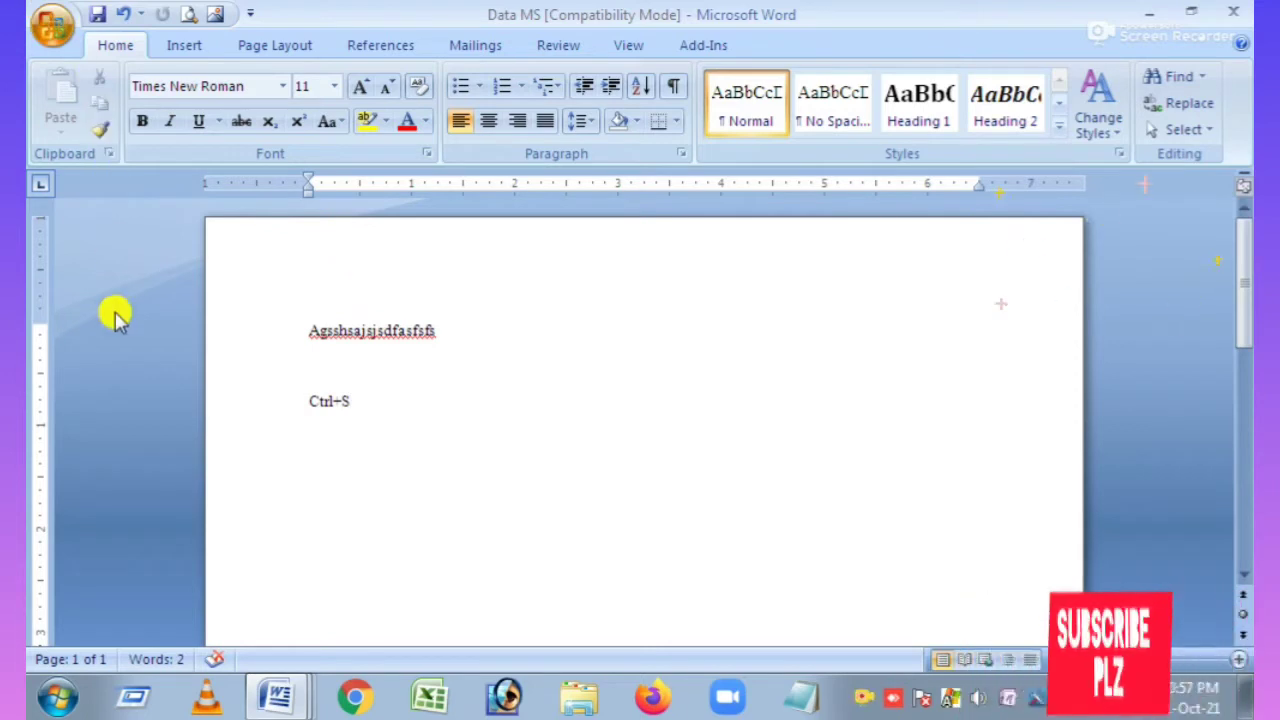
- Check the page in Print Preview and the Print dialog without printing
{"action": "key", "text": "ctrl+F2"}
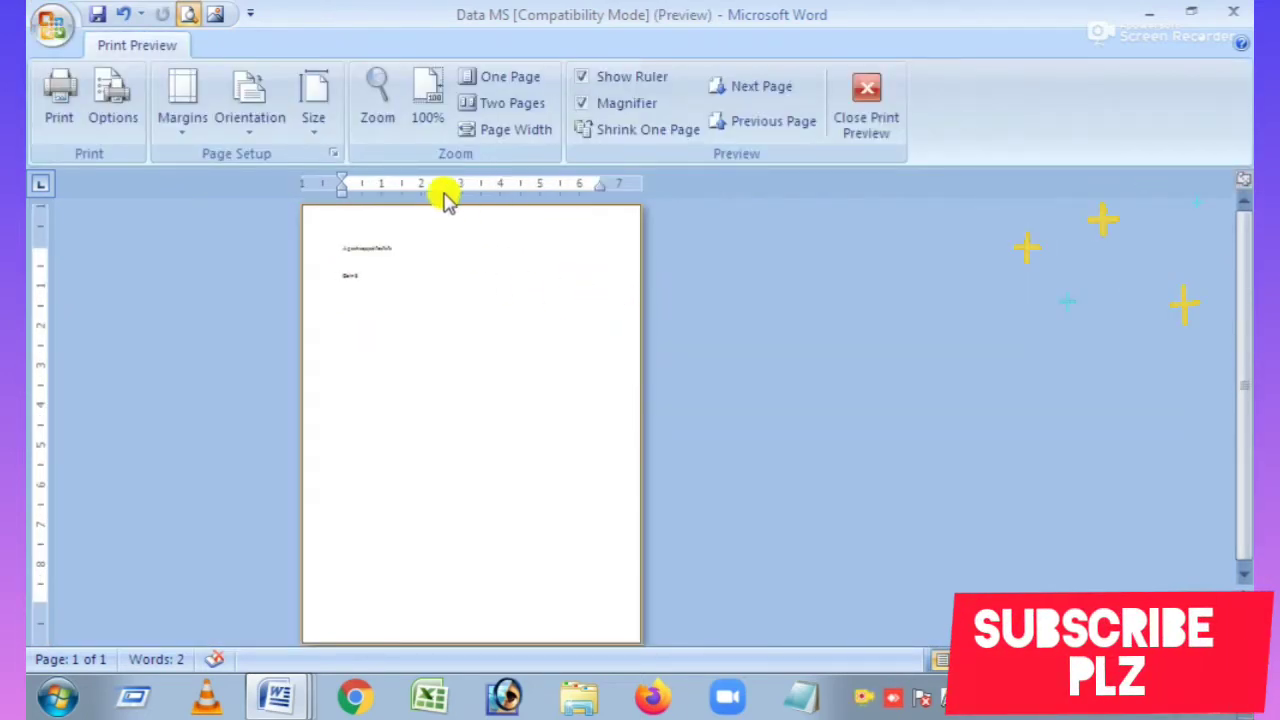
{"action": "left_click", "coordinate": [870, 95]}
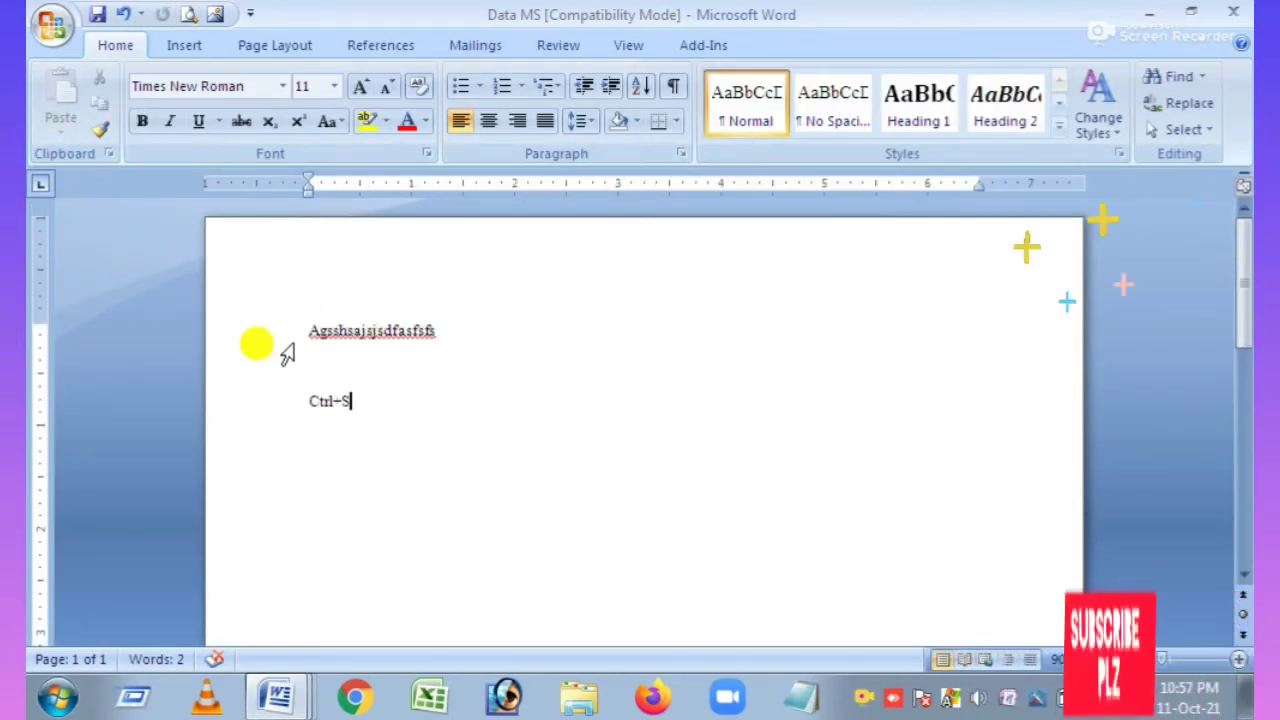
{"action": "key", "text": "ctrl+p"}
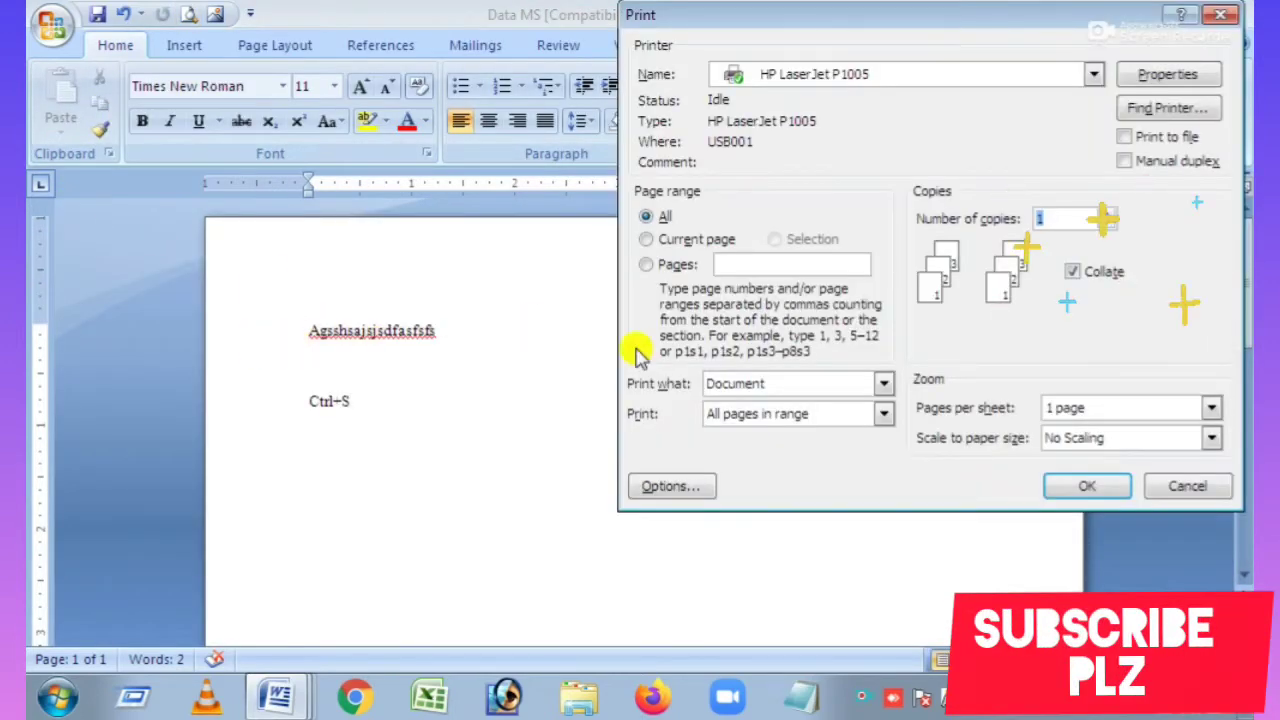
{"action": "left_click", "coordinate": [1160, 490]}
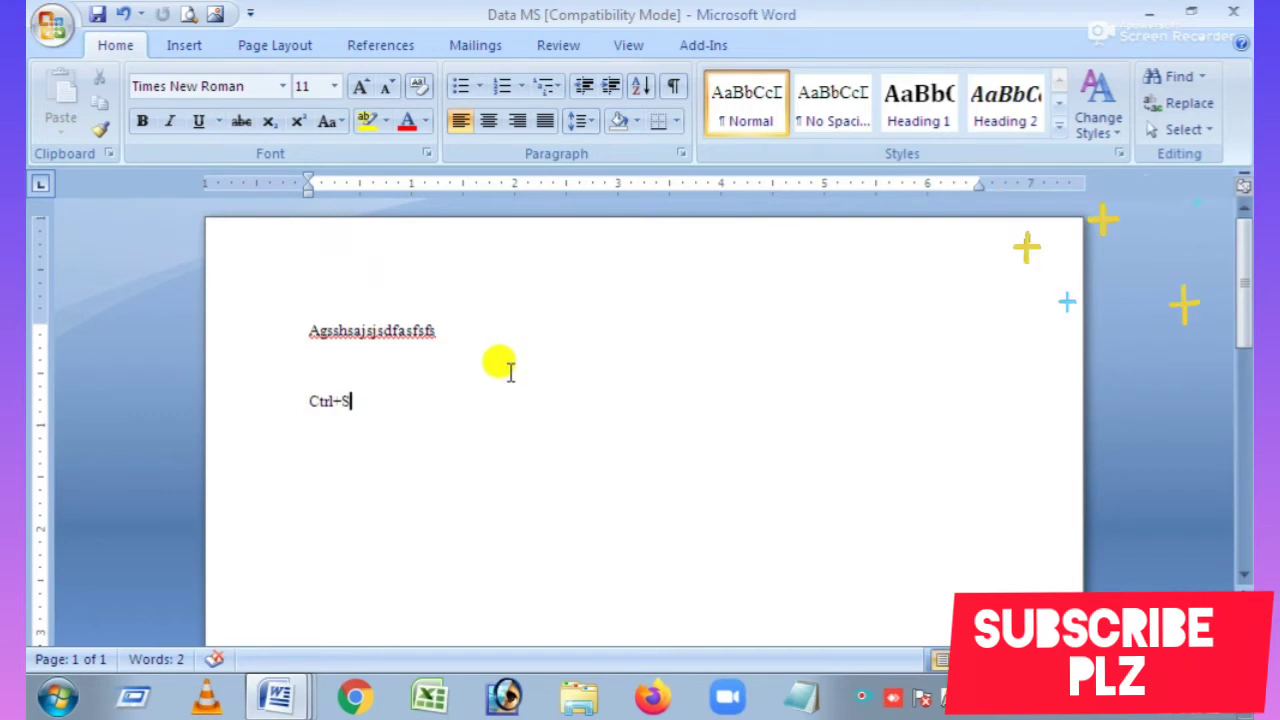
- Type a 'Ctrl+P' line, then select all three lines and delete them
{"action": "type", "text": "rl"}
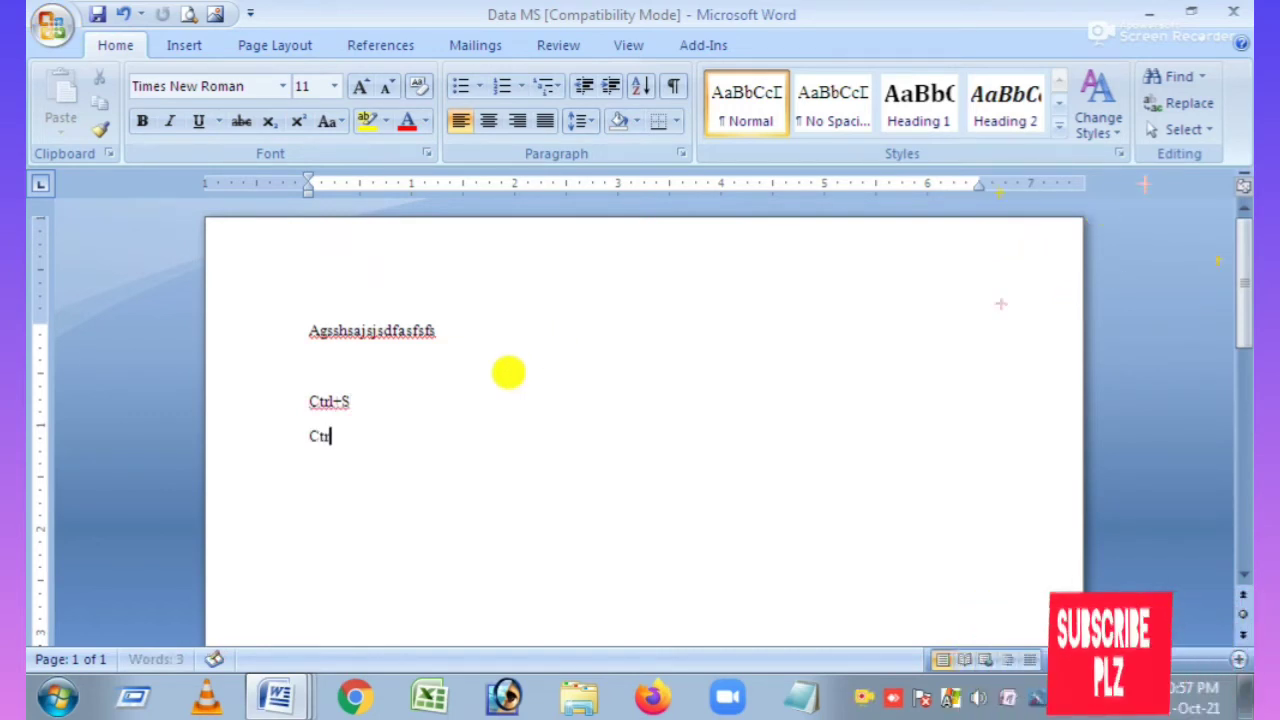
{"action": "type", "text": "+P"}
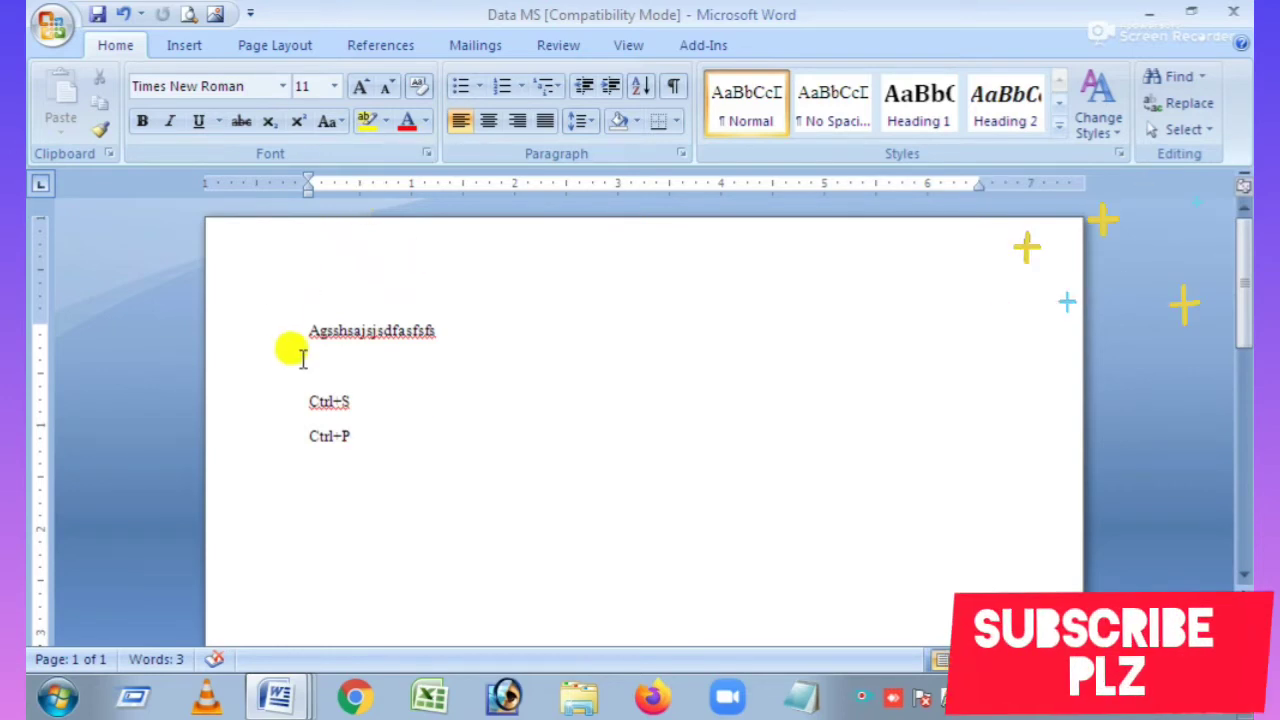
{"action": "left_click_drag", "start_coordinate": [381, 487], "coordinate": [243, 268]}
{"action": "key", "text": "Delete"}
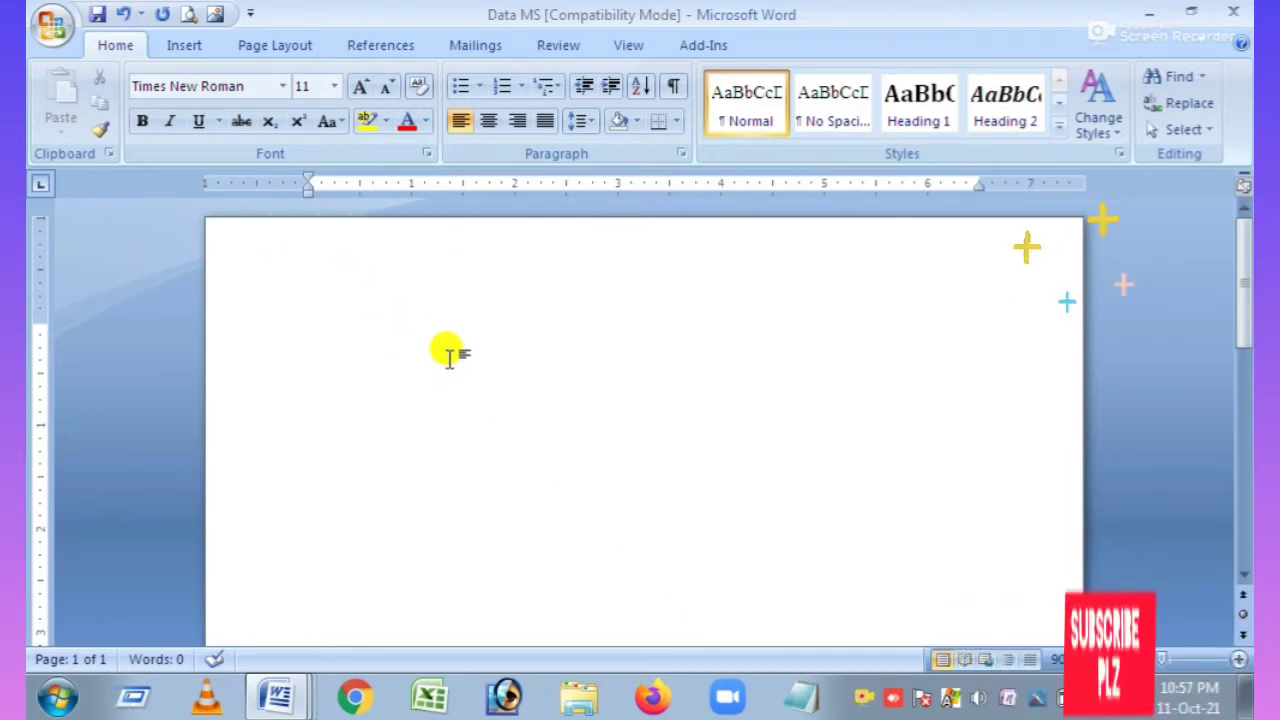
- Type 'The Beautiful Bangladesh. We Love our Country Very Much.' and ignore its grammar flag once
{"action": "type", "text": "The Beaut"}
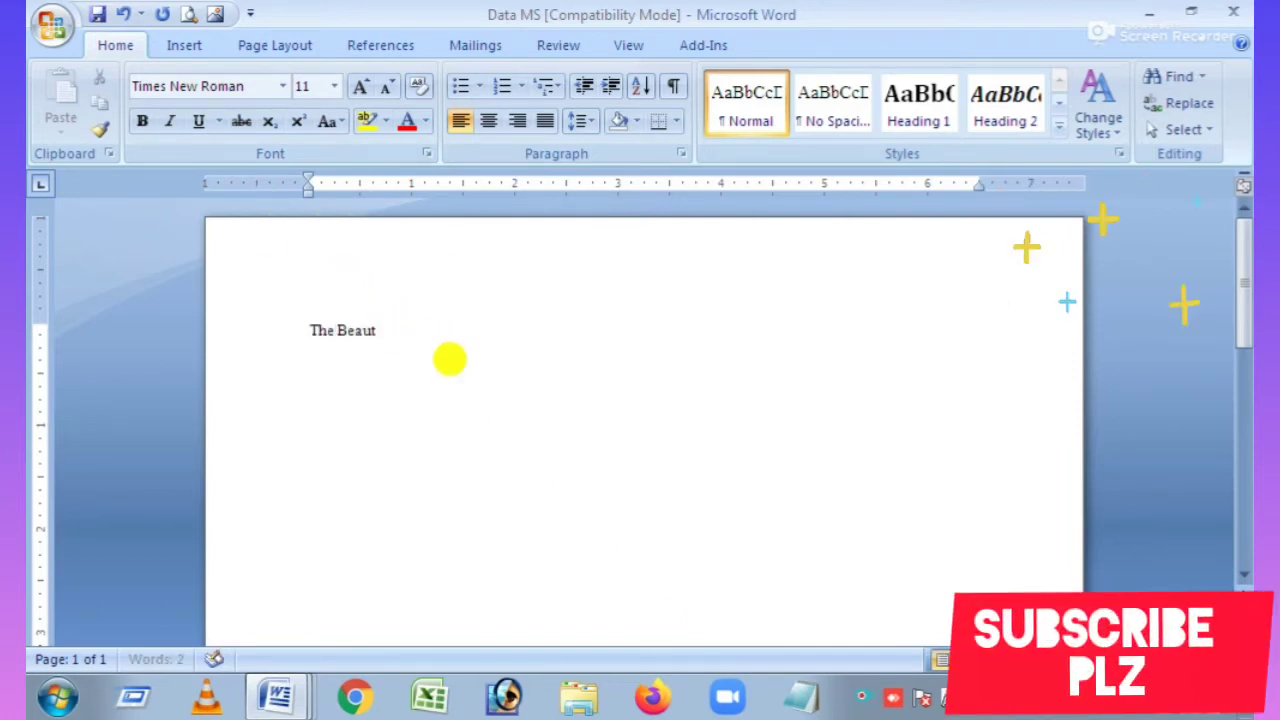
{"action": "type", "text": "iful N"}
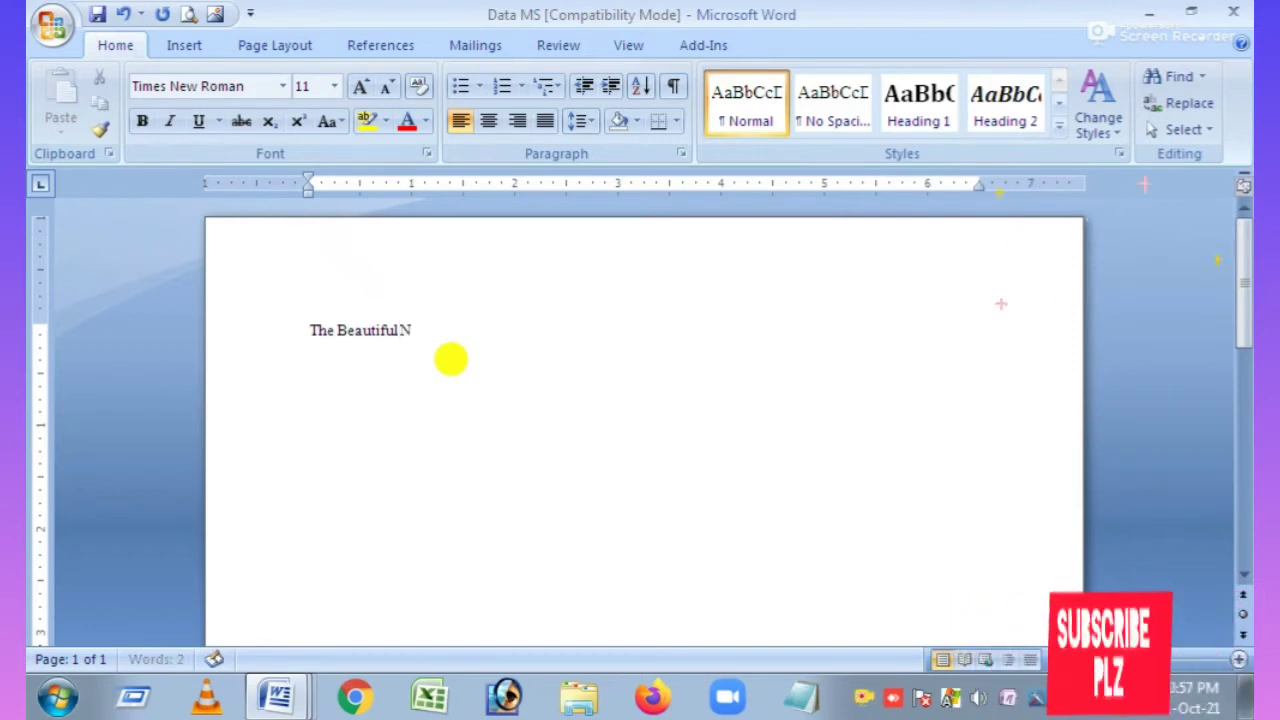
{"action": "type", "text": "a"}
{"action": "key", "text": "BackSpace"}
{"action": "key", "text": "BackSpace"}
{"action": "type", "text": "N"}
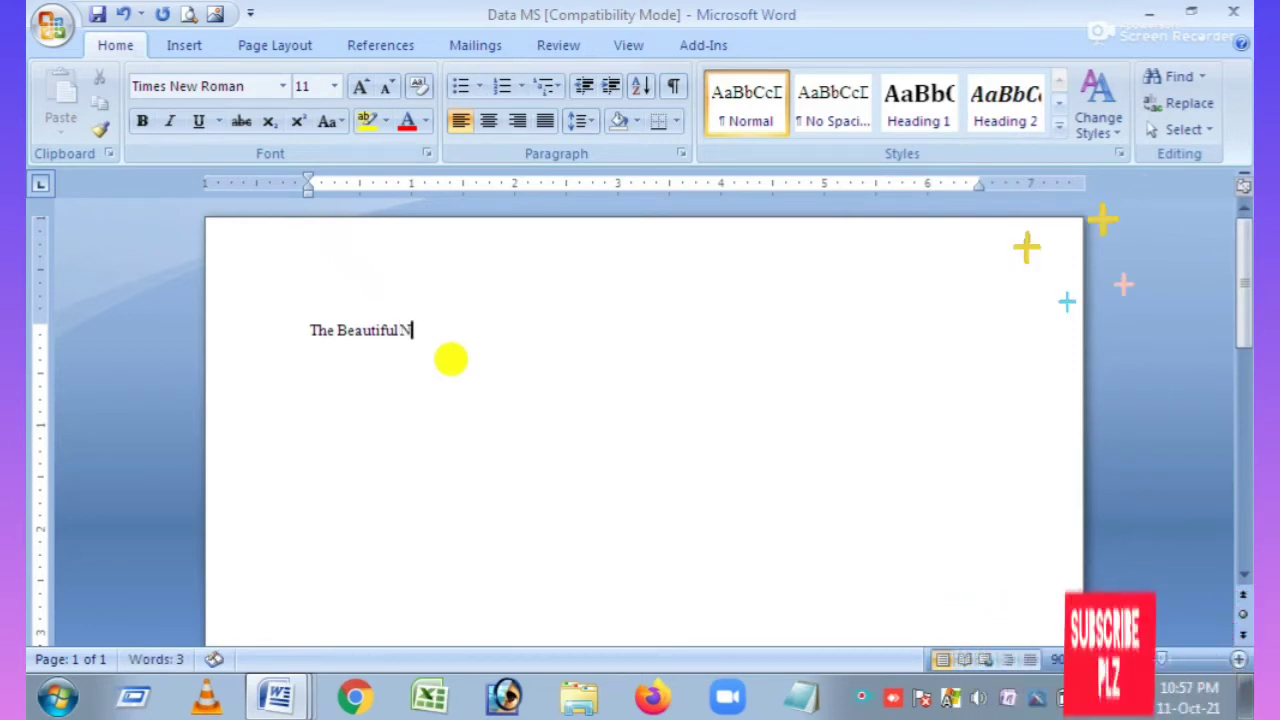
{"action": "key", "text": "BackSpace"}
{"action": "type", "text": "Bangla"}
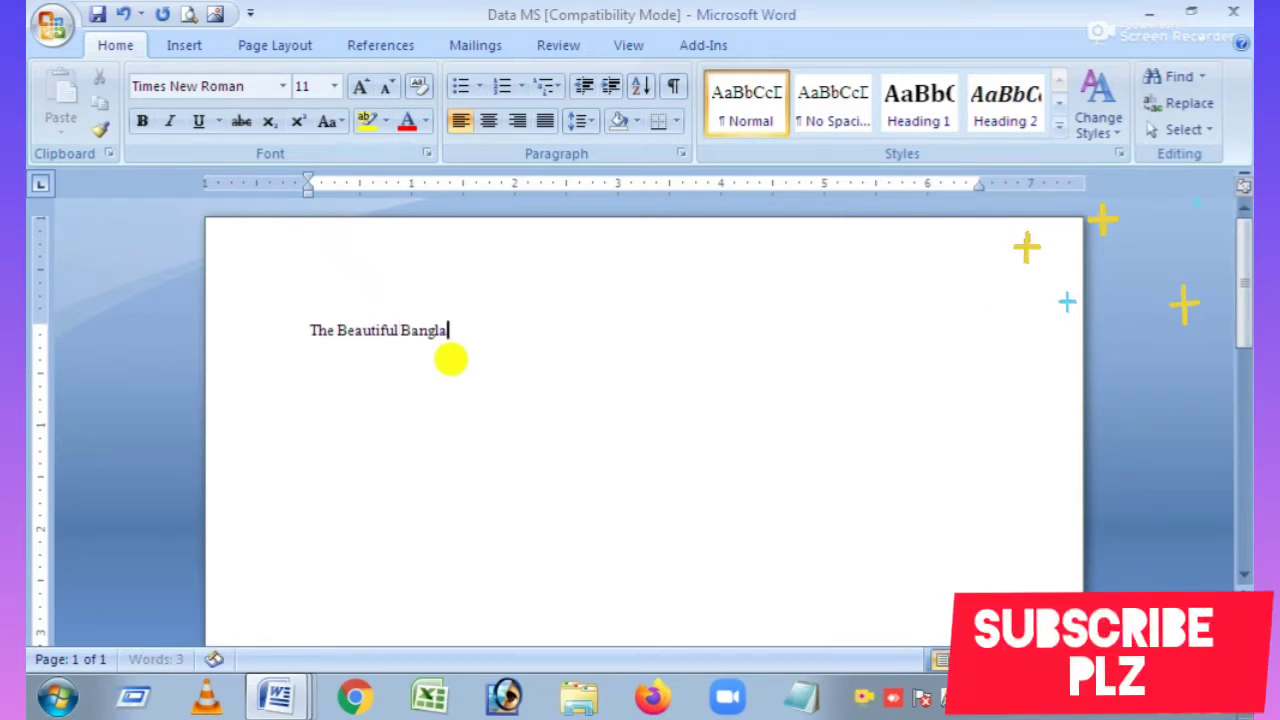
{"action": "type", "text": "desh. "}
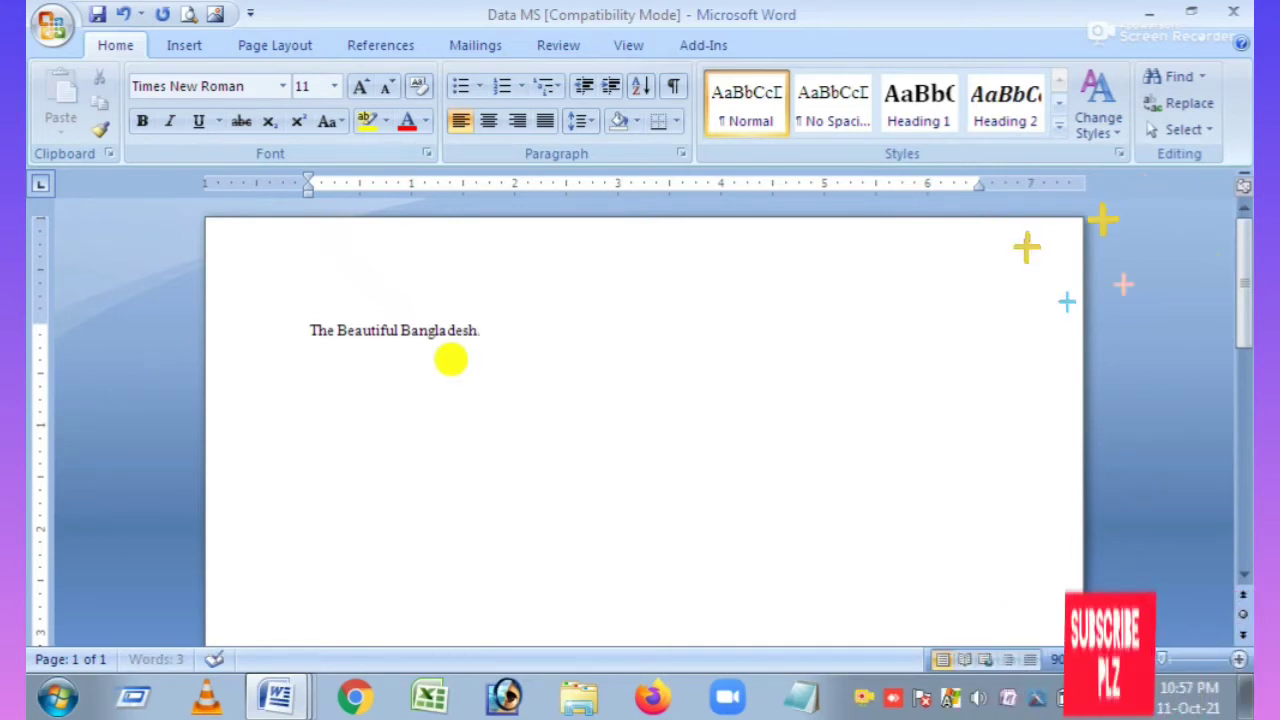
{"action": "type", "text": "We"}
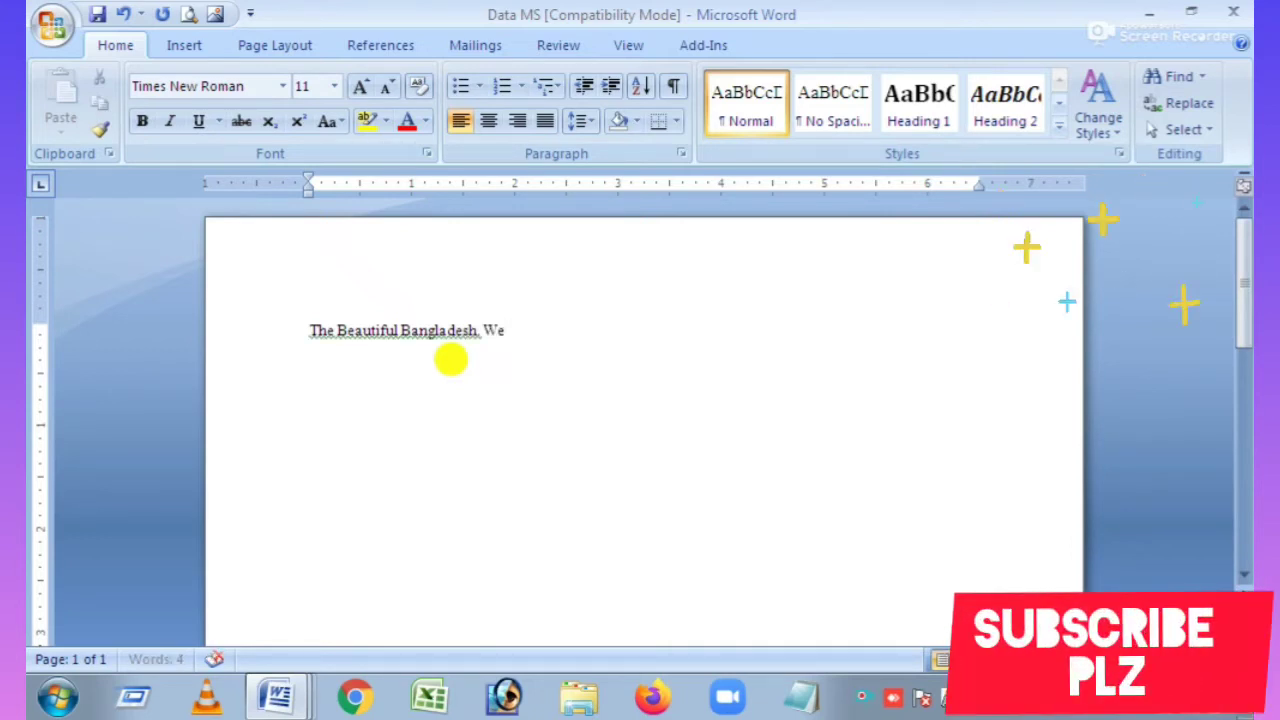
{"action": "type", "text": " Love "}
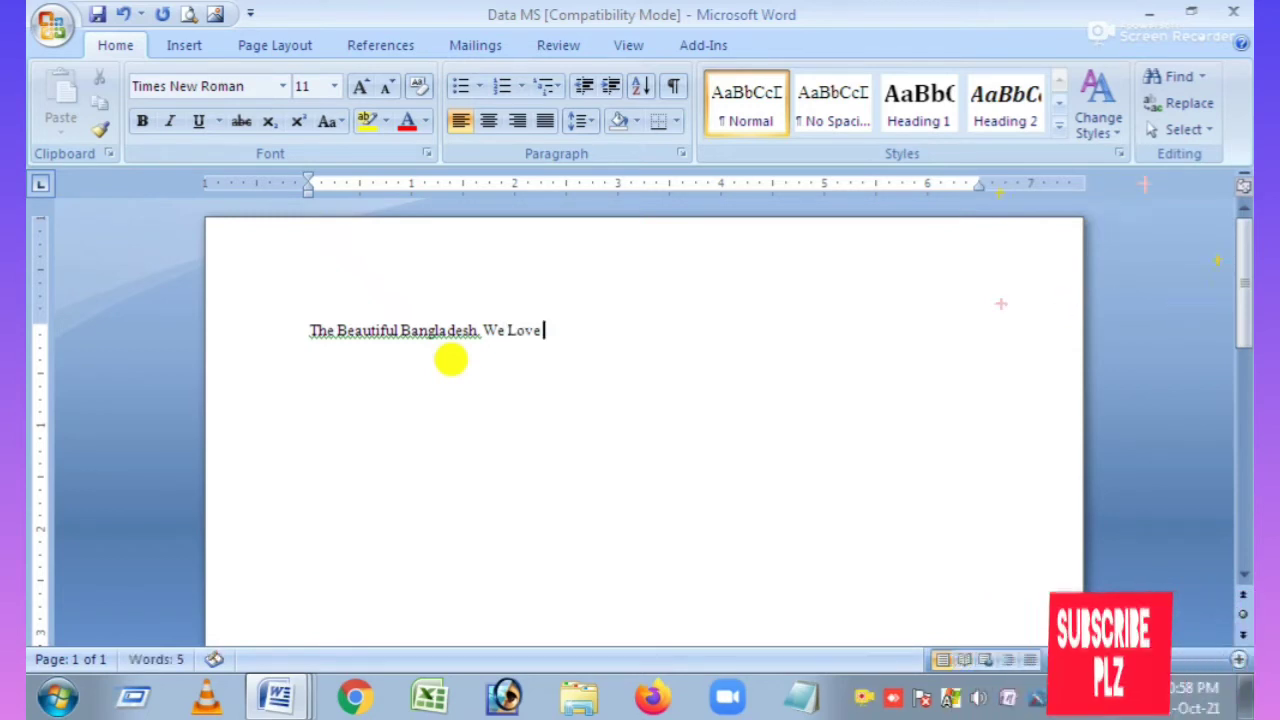
{"action": "type", "text": "our"}
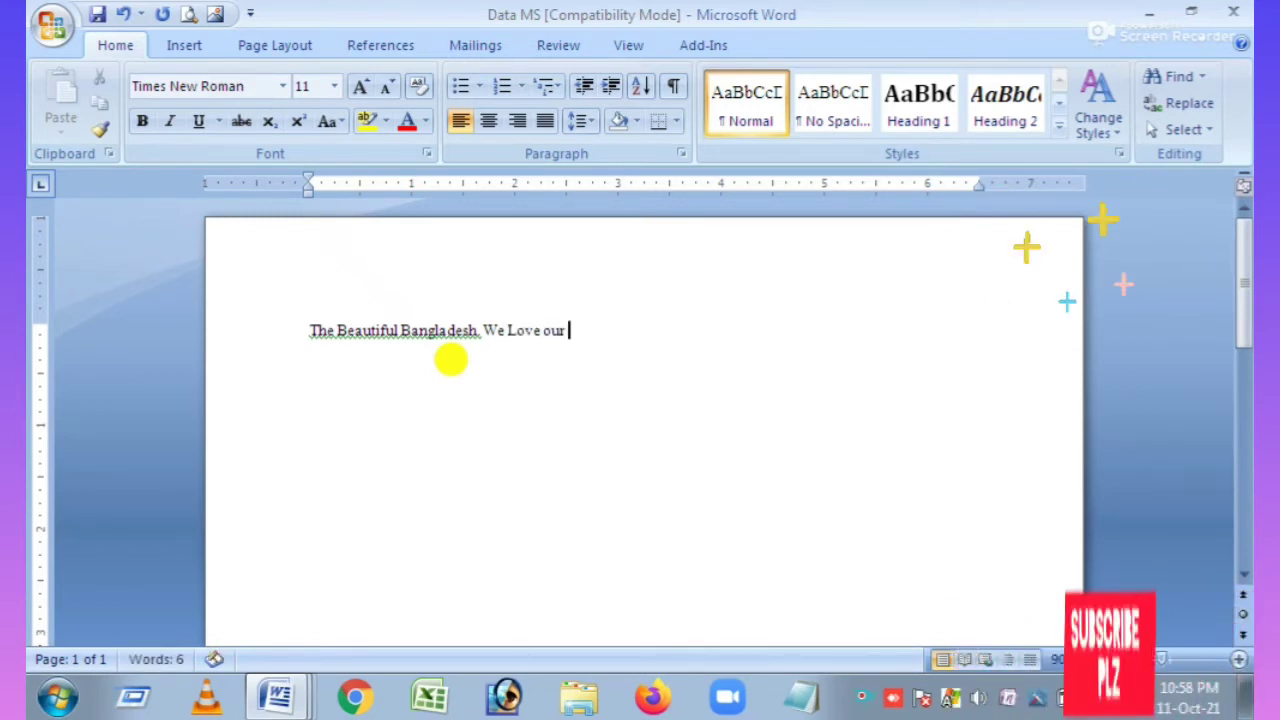
{"action": "type", "text": " Country V"}
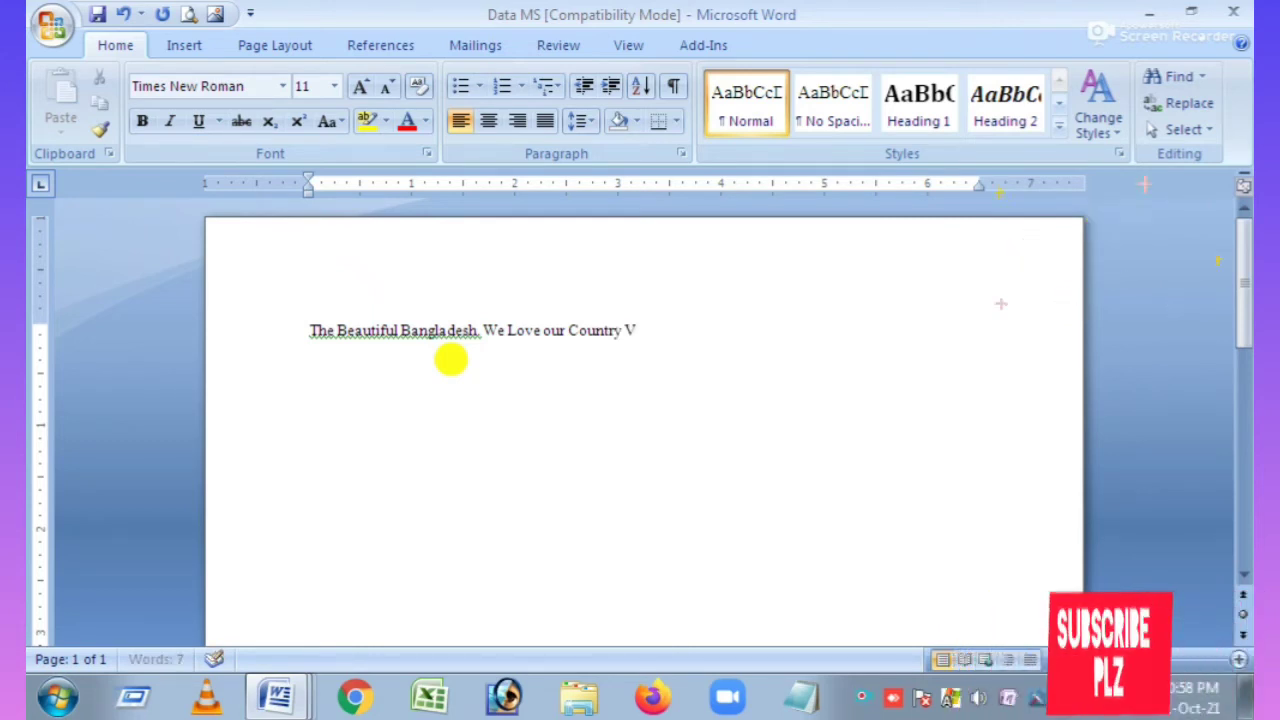
{"action": "type", "text": "ery Much."}
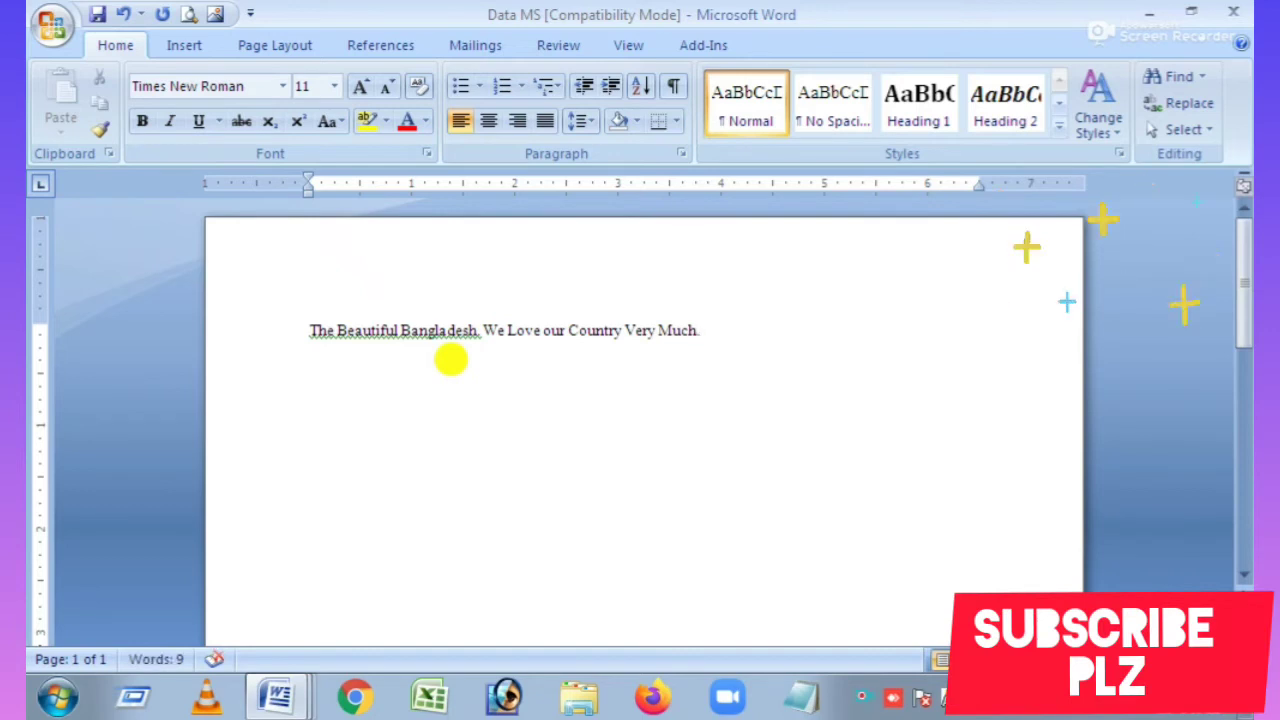
{"action": "right_click", "coordinate": [476, 347]}
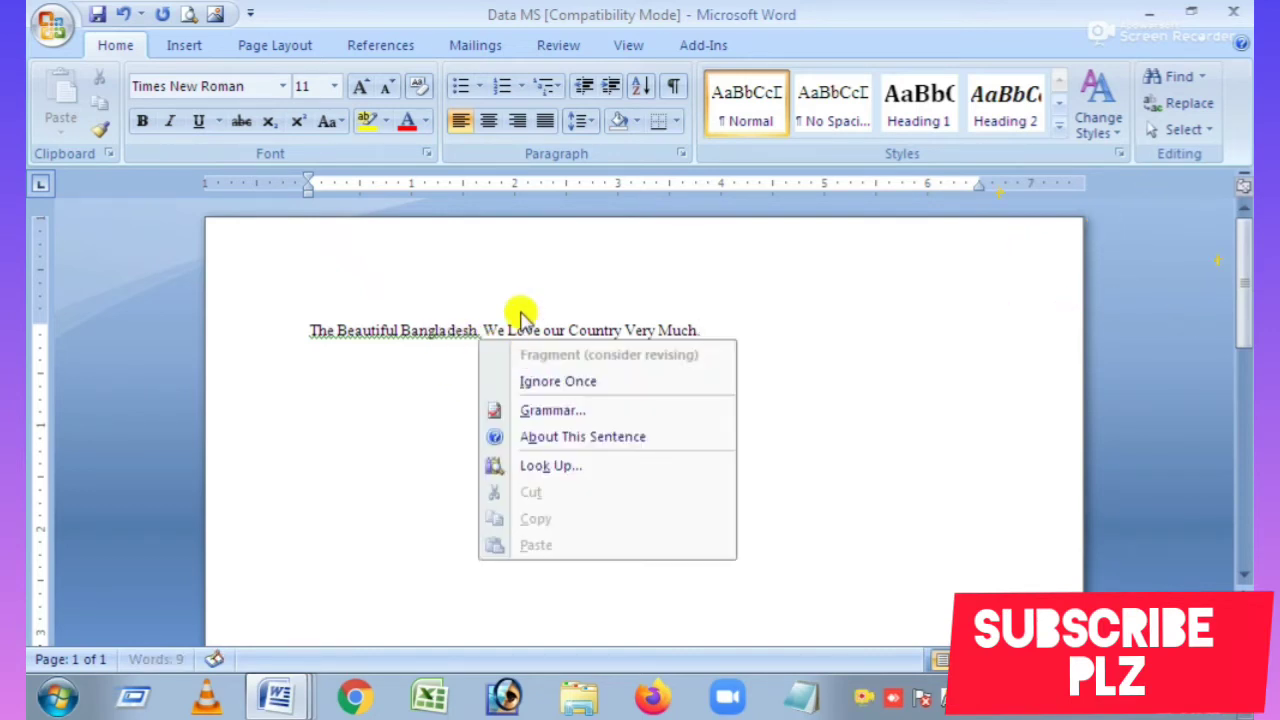
{"action": "left_click", "coordinate": [557, 372]}
{"action": "left_click", "coordinate": [626, 378]}
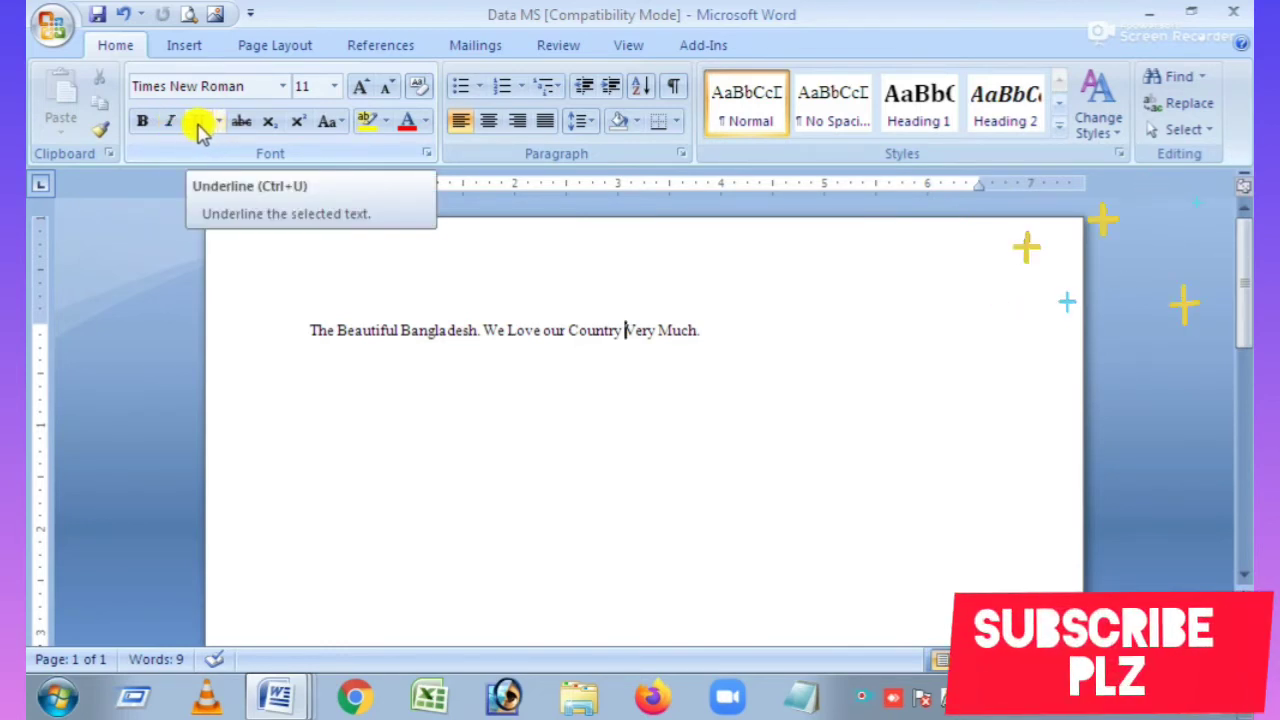
- Set the font size to 12 pt and strike through the sentence
{"action": "left_click", "coordinate": [336, 86]}
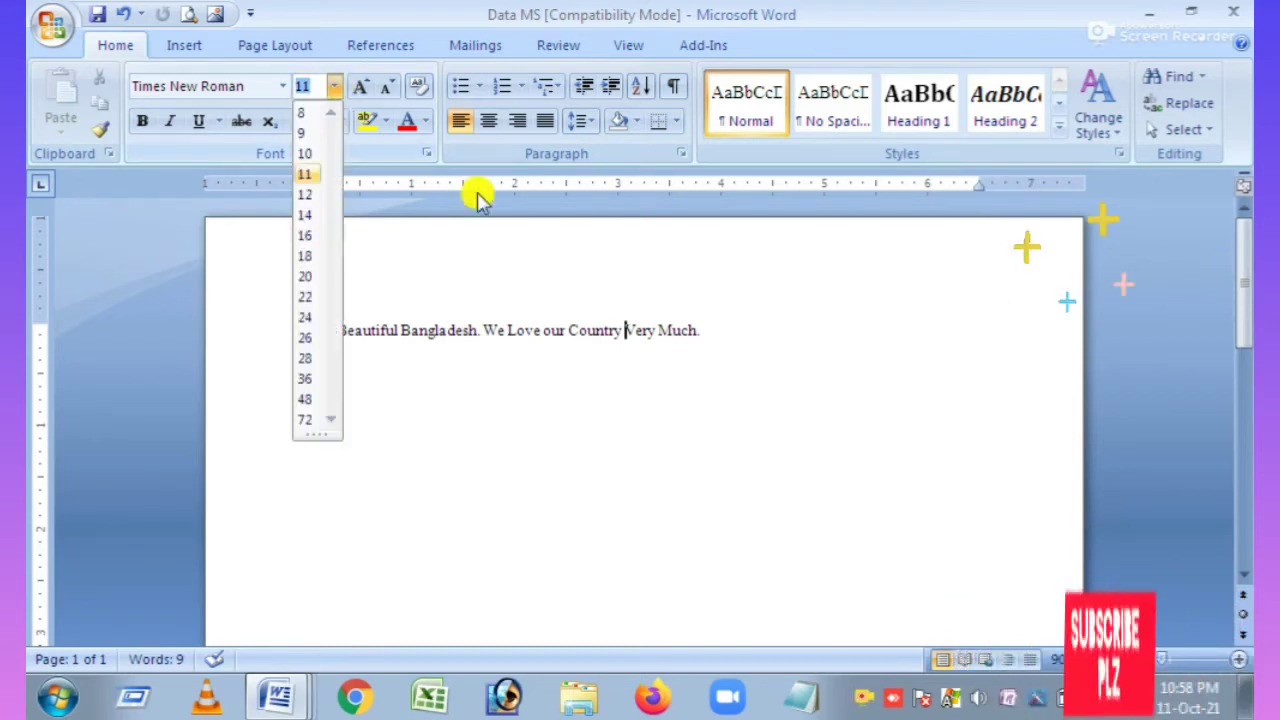
{"action": "type", "text": "12"}
{"action": "key", "text": "Return"}
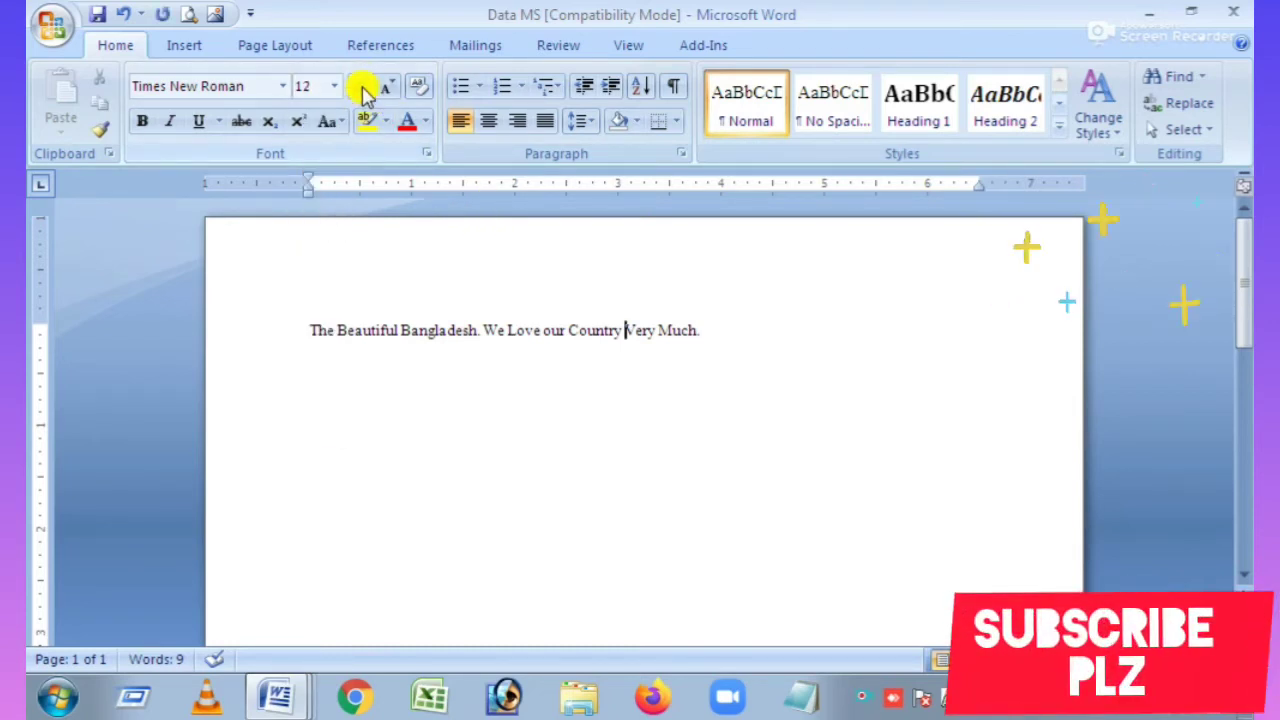
{"action": "left_click_drag", "start_coordinate": [720, 333], "coordinate": [228, 305]}
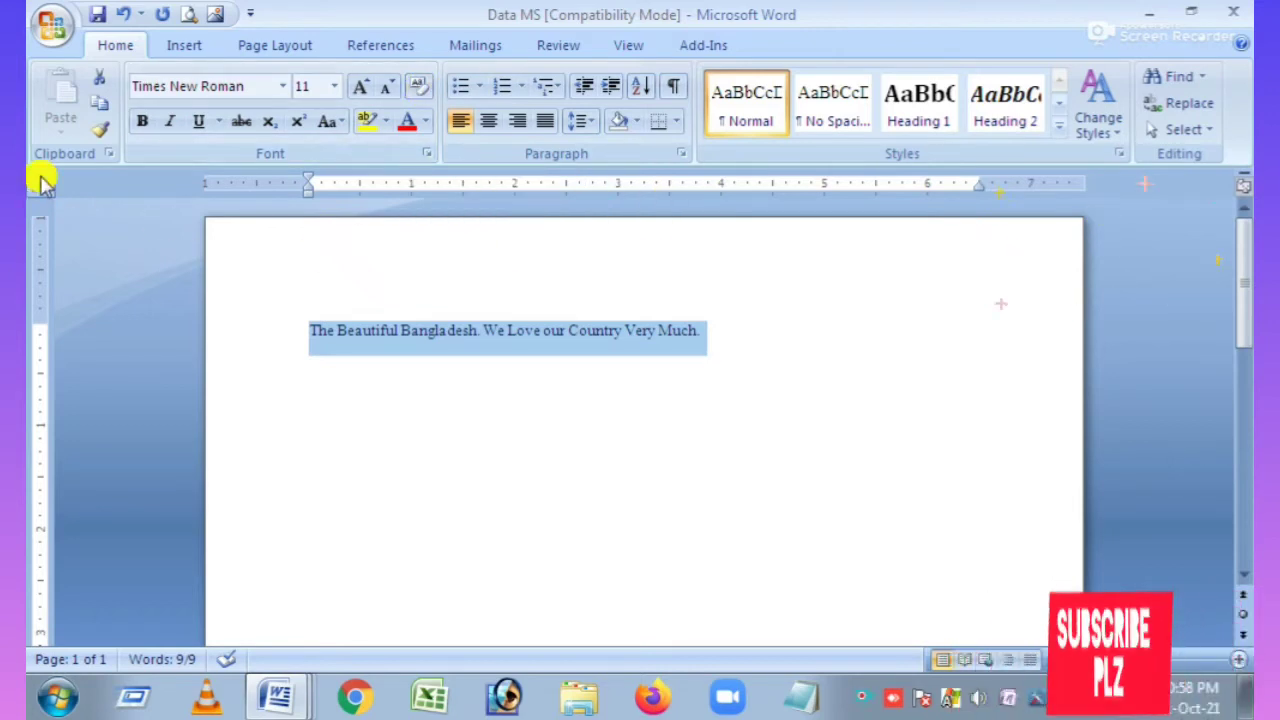
{"action": "left_click", "coordinate": [243, 123]}
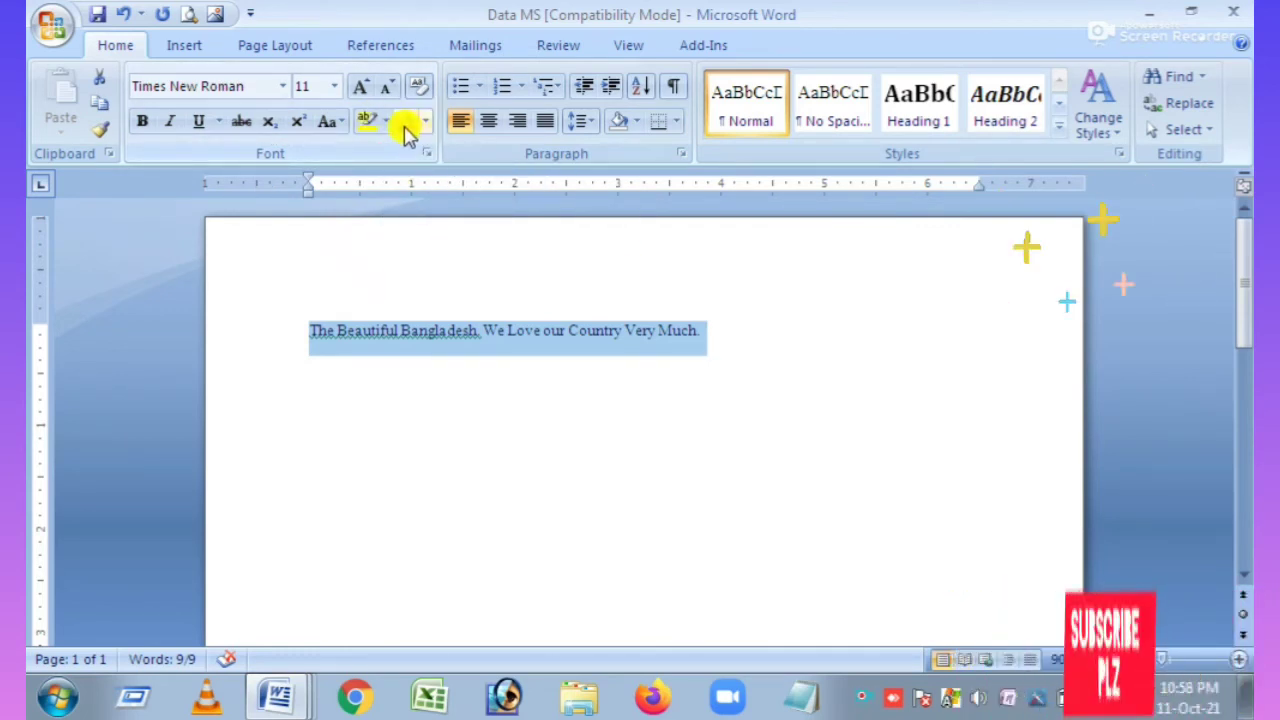
- Highlight the whole sentence in bright green
{"action": "left_click", "coordinate": [465, 420]}
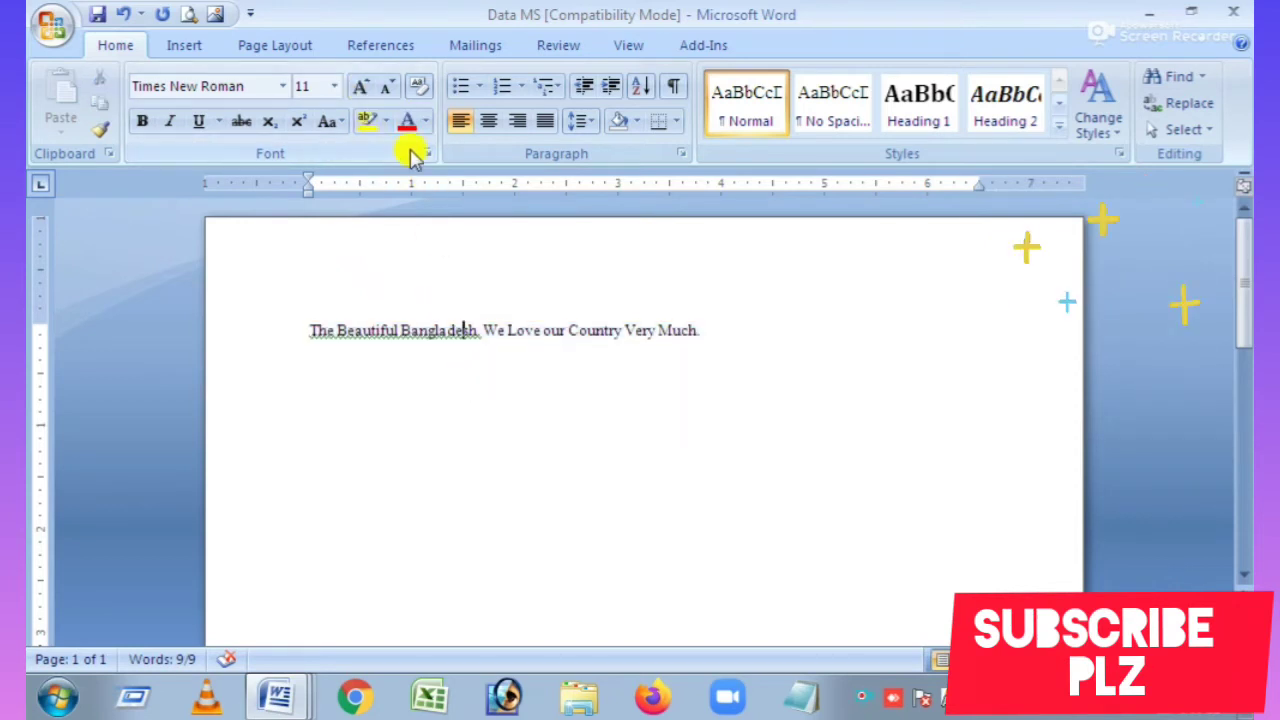
{"action": "left_click_drag", "start_coordinate": [724, 335], "coordinate": [283, 330]}
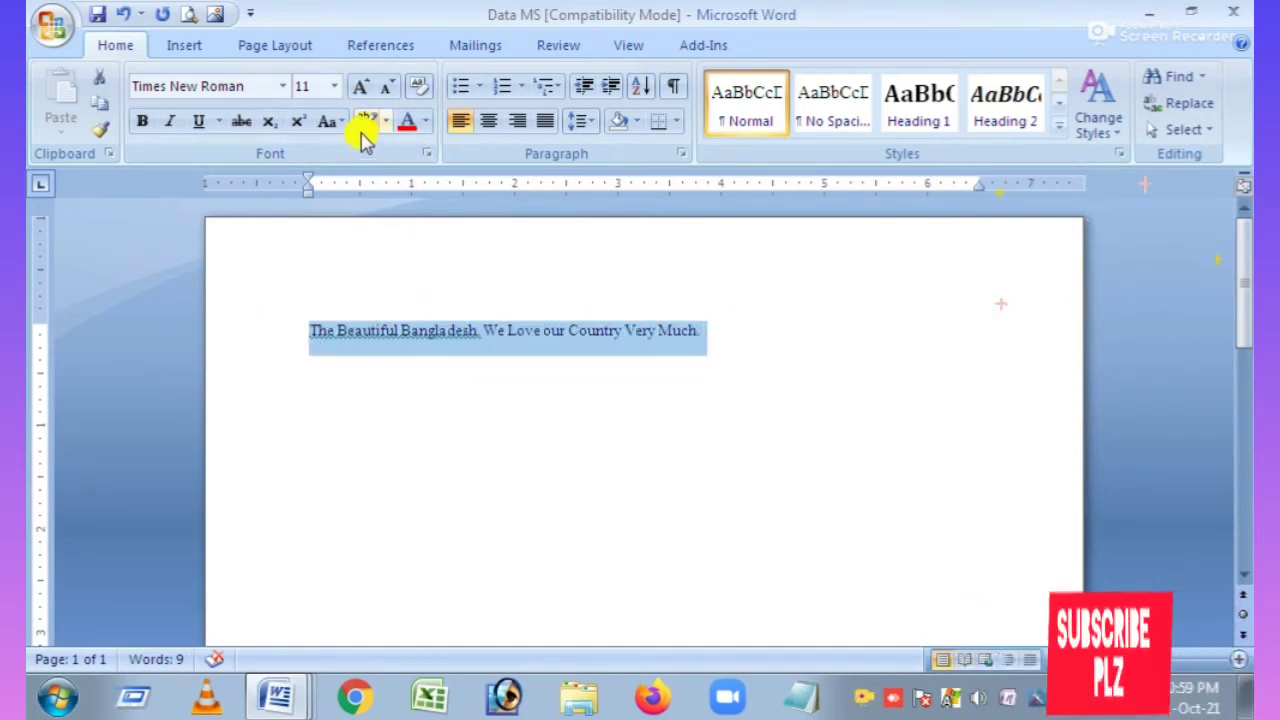
{"action": "left_click", "coordinate": [386, 120]}
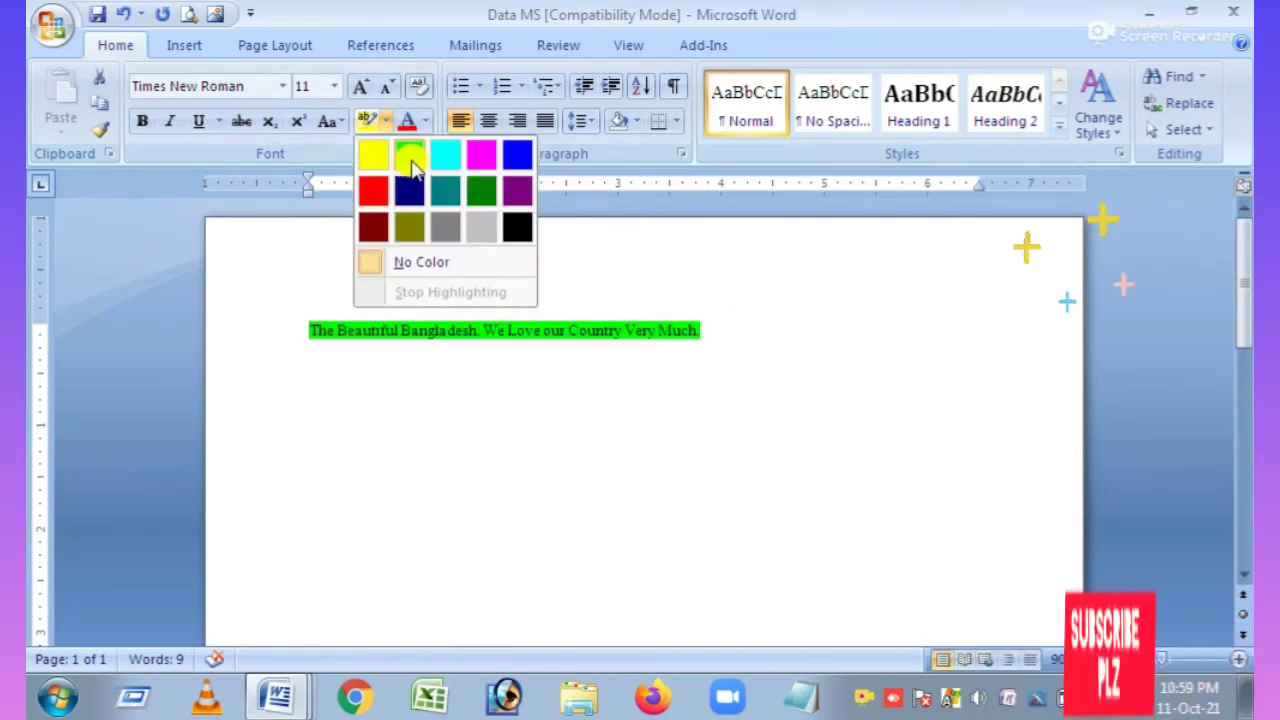
{"action": "left_click", "coordinate": [409, 155]}
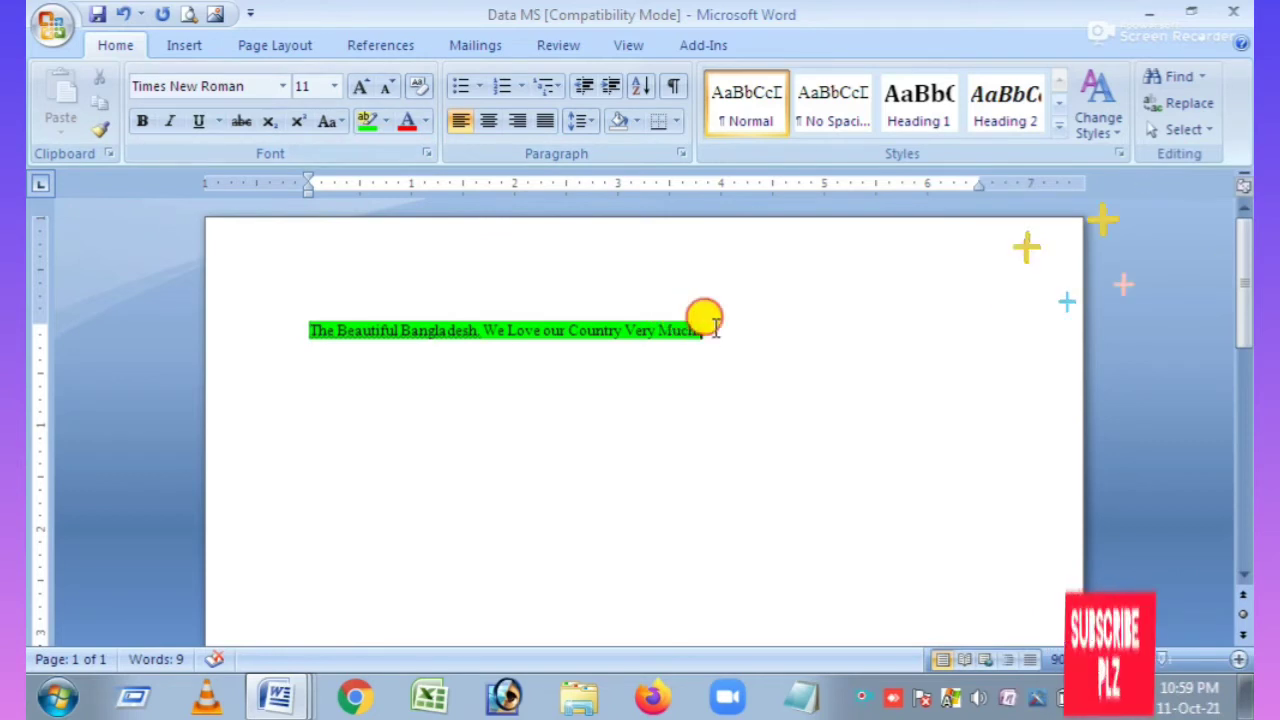
- Change the sentence's font colour to black and reselect it
{"action": "left_click_drag", "start_coordinate": [706, 332], "coordinate": [306, 285]}
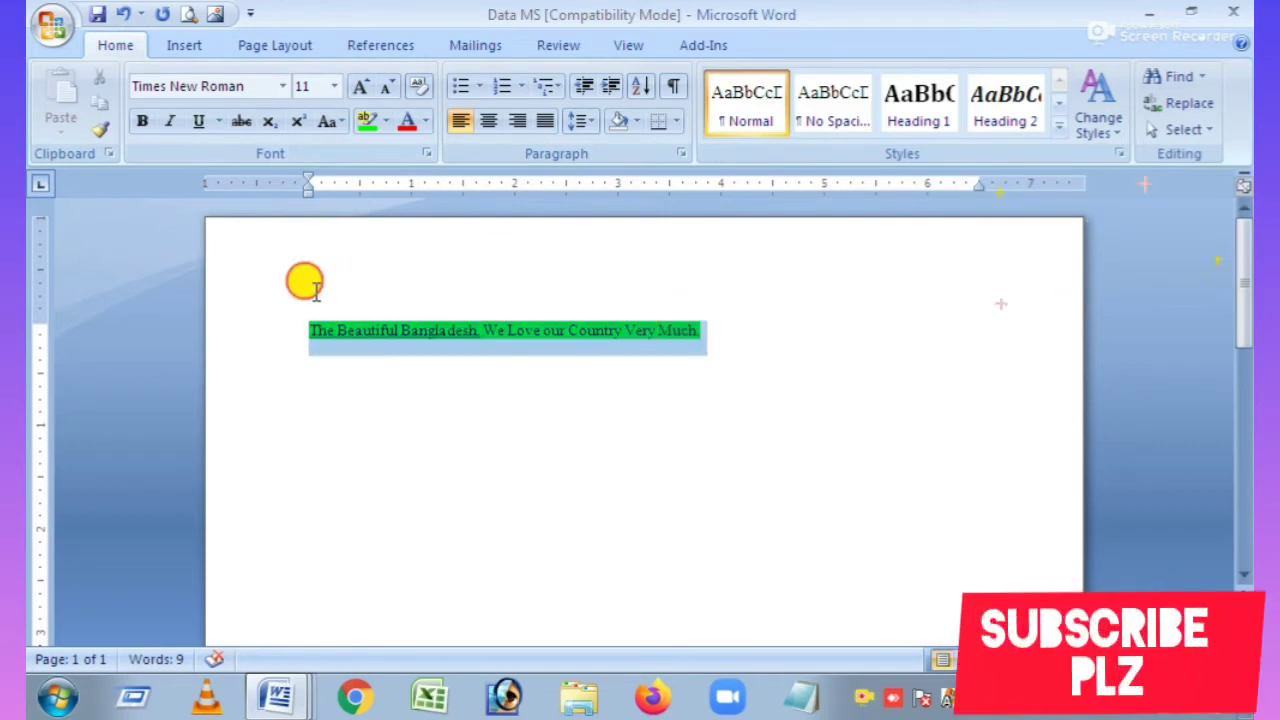
{"action": "left_click", "coordinate": [424, 124]}
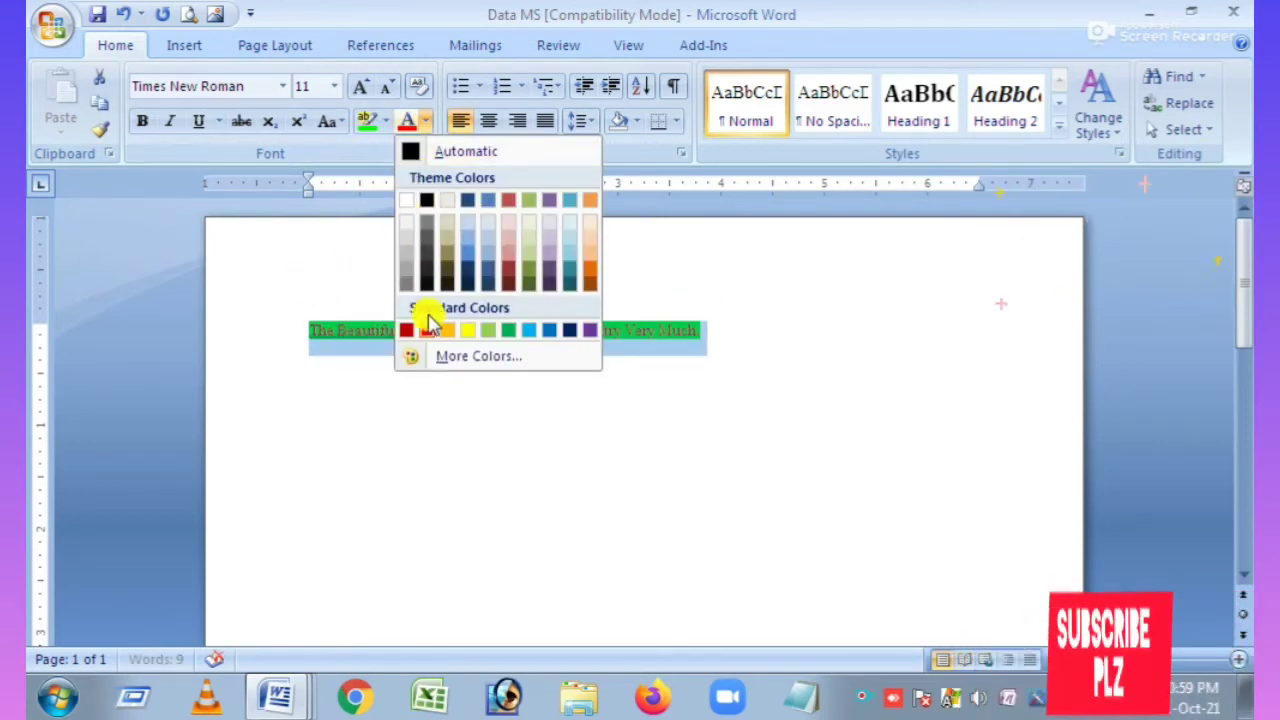
{"action": "left_click", "coordinate": [426, 200]}
{"action": "left_click", "coordinate": [609, 330]}
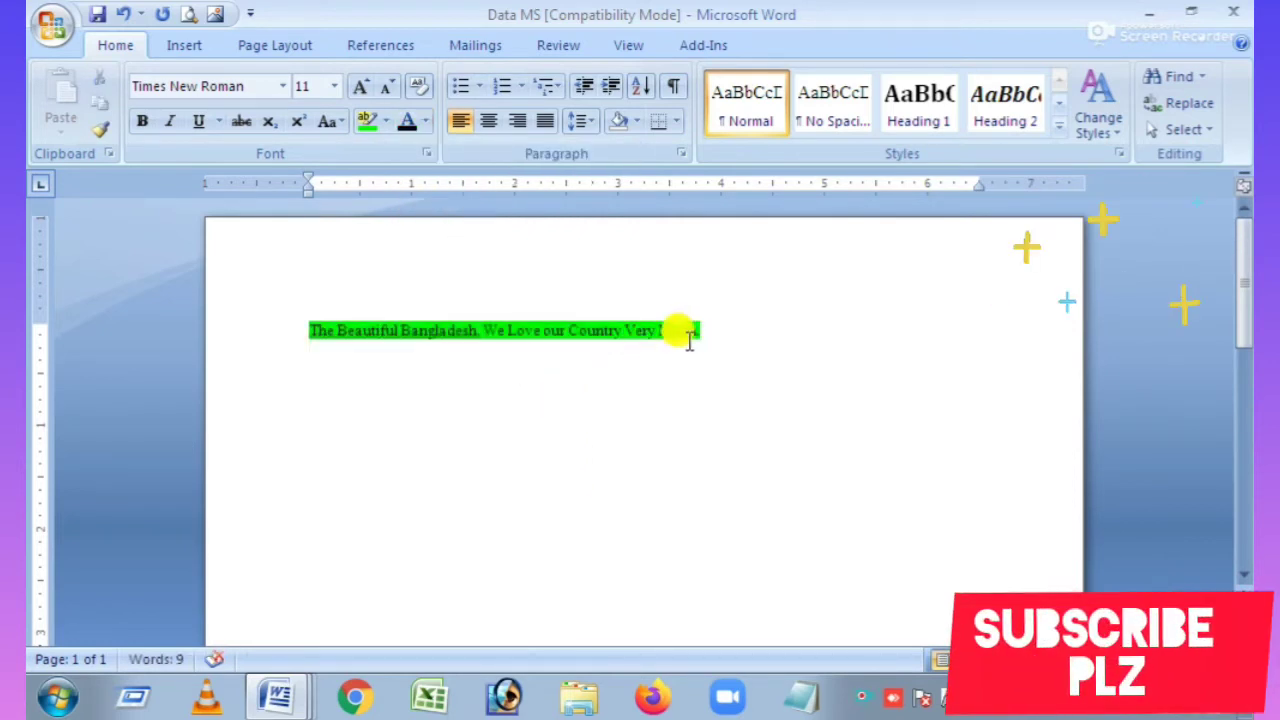
{"action": "left_click_drag", "start_coordinate": [680, 323], "coordinate": [320, 302]}
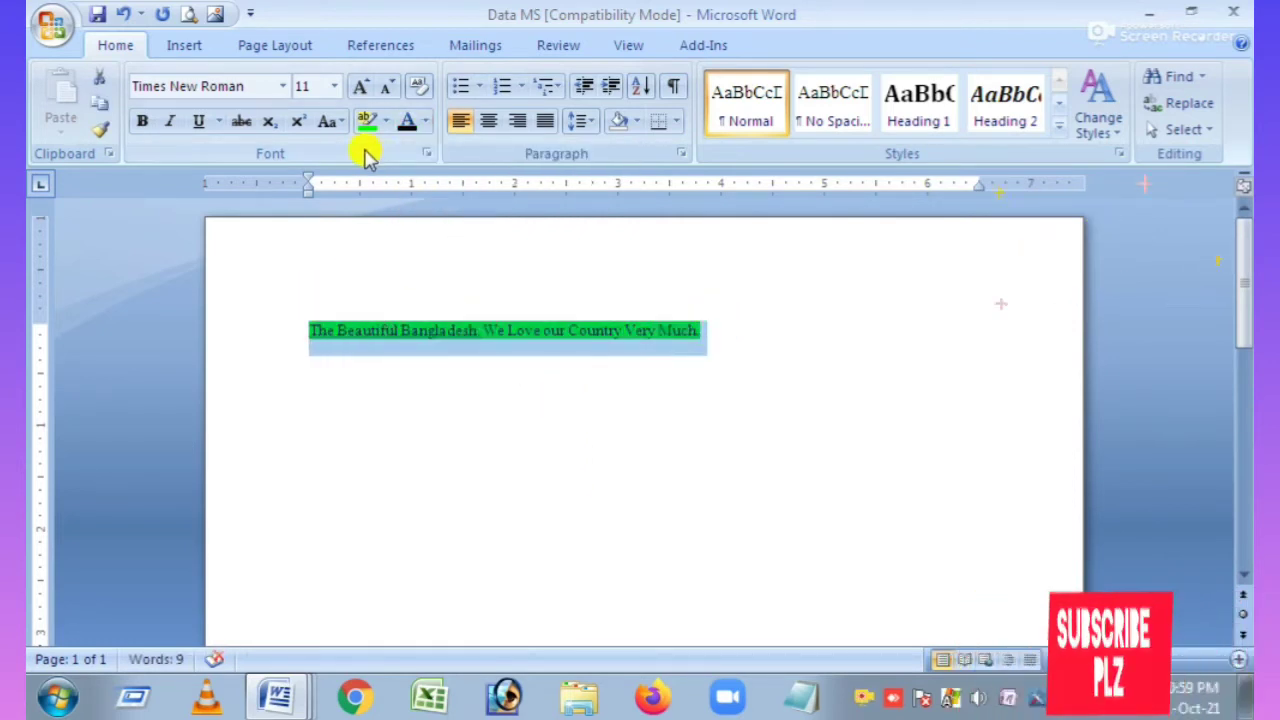
{"action": "left_click", "coordinate": [334, 86]}
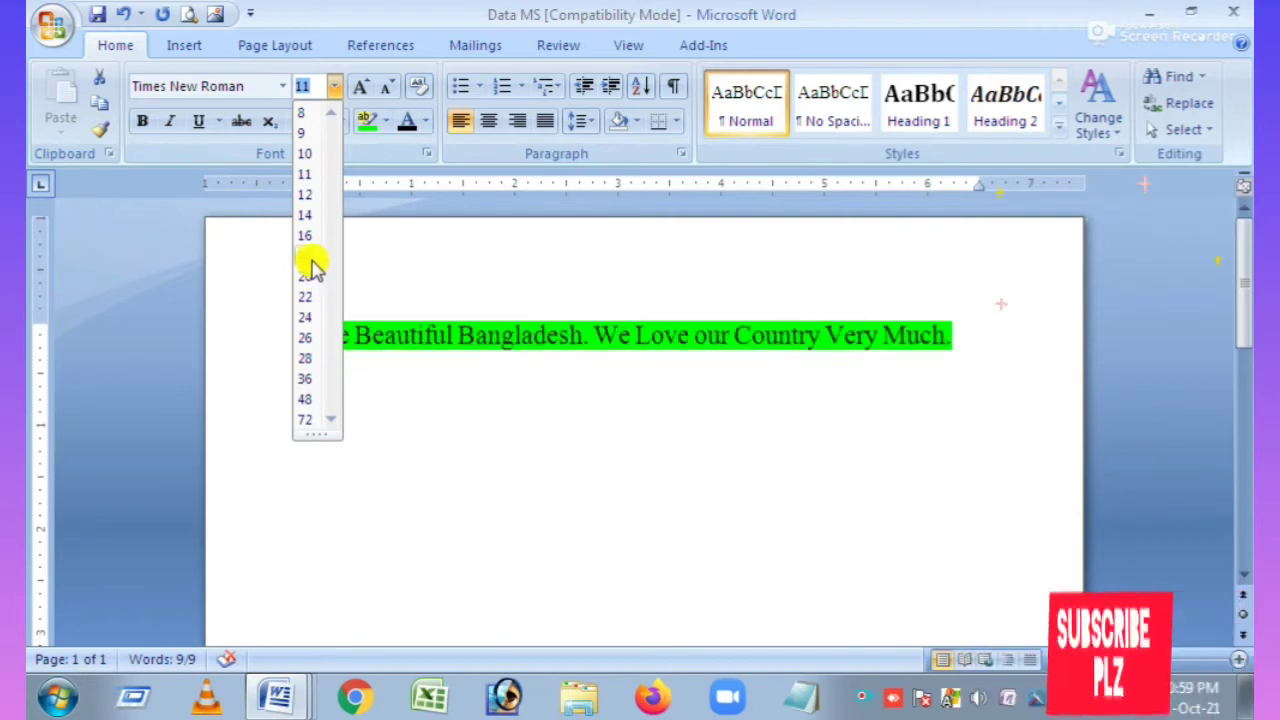
- Set the sentence to 18 pt, right-align it, and apply 1.0 line spacing
{"action": "left_click", "coordinate": [306, 257]}
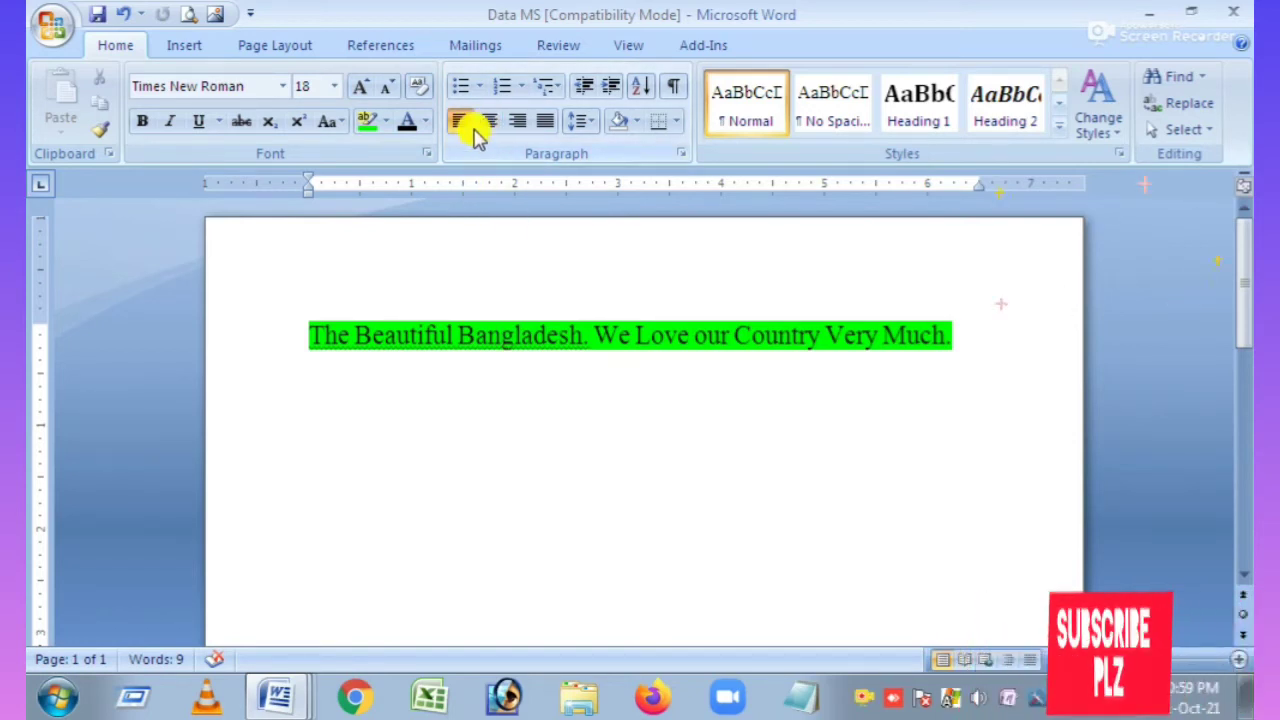
{"action": "left_click", "coordinate": [468, 134]}
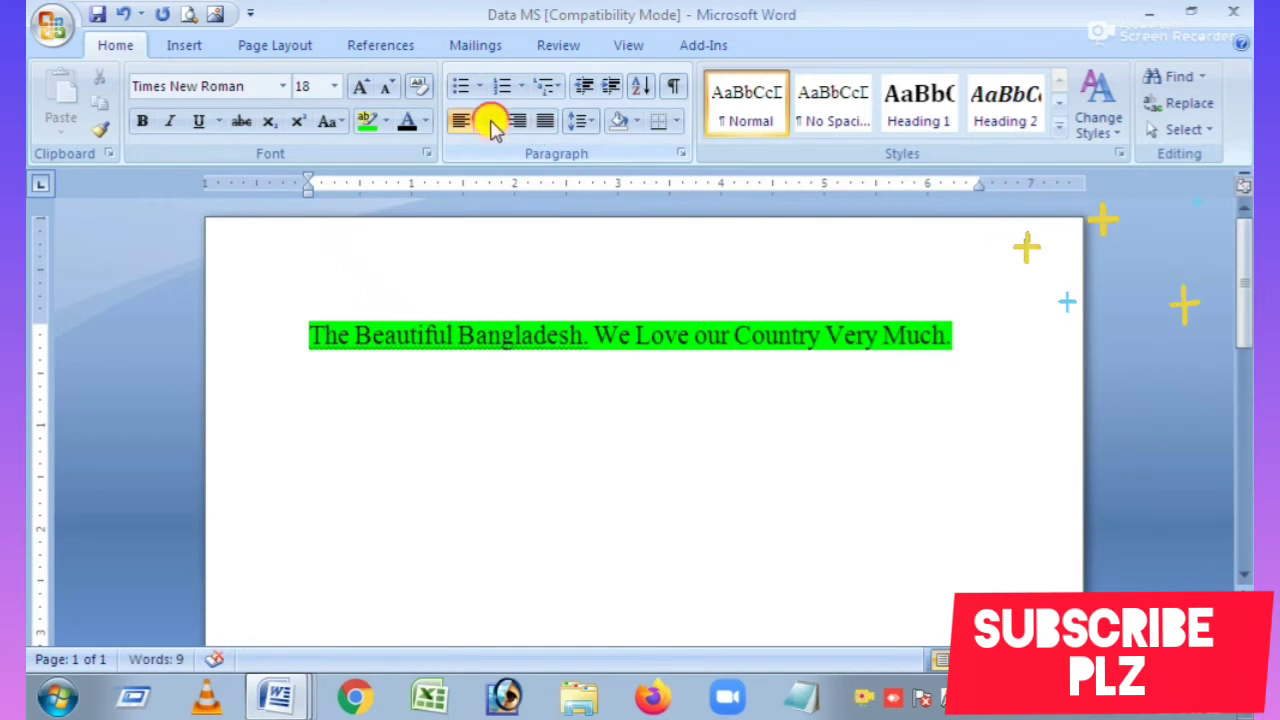
{"action": "left_click", "coordinate": [490, 128]}
{"action": "left_click", "coordinate": [517, 121]}
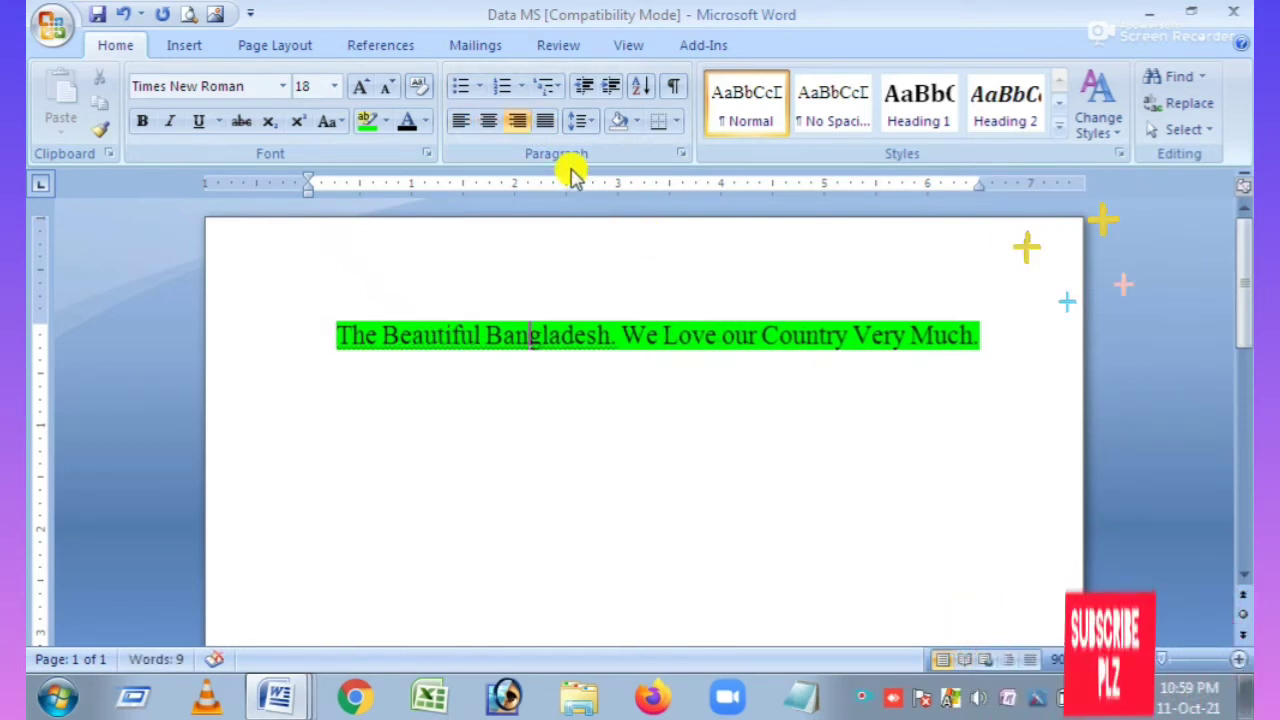
{"action": "left_click", "coordinate": [584, 122]}
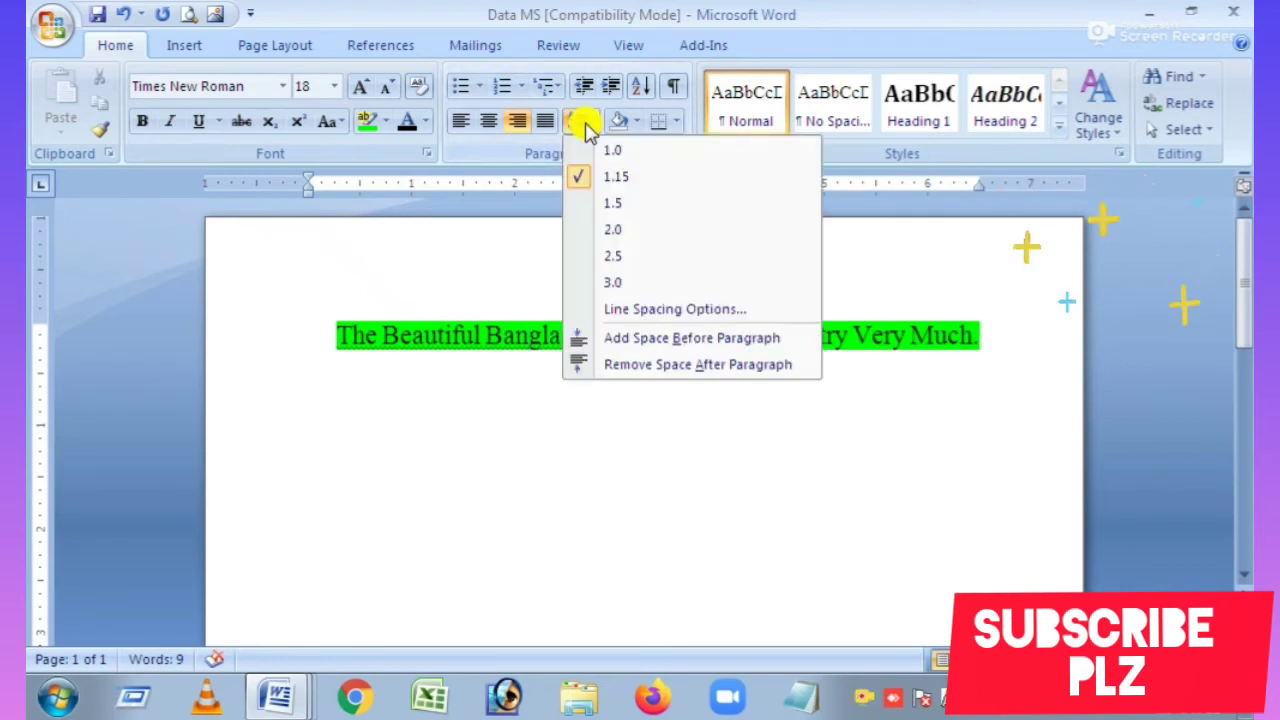
{"action": "left_click", "coordinate": [600, 149]}
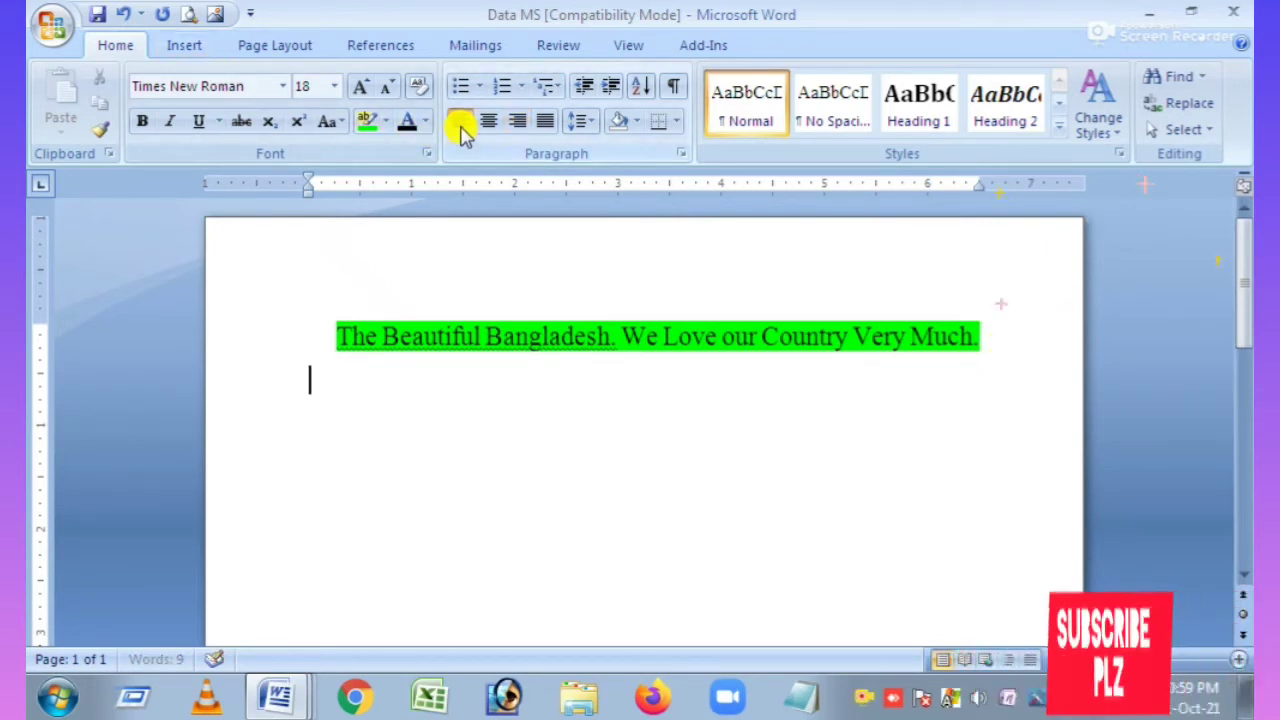
- Type the second line 'We are very pleased to Birth in My Country Bangladesh'
{"action": "type", "text": "a"}
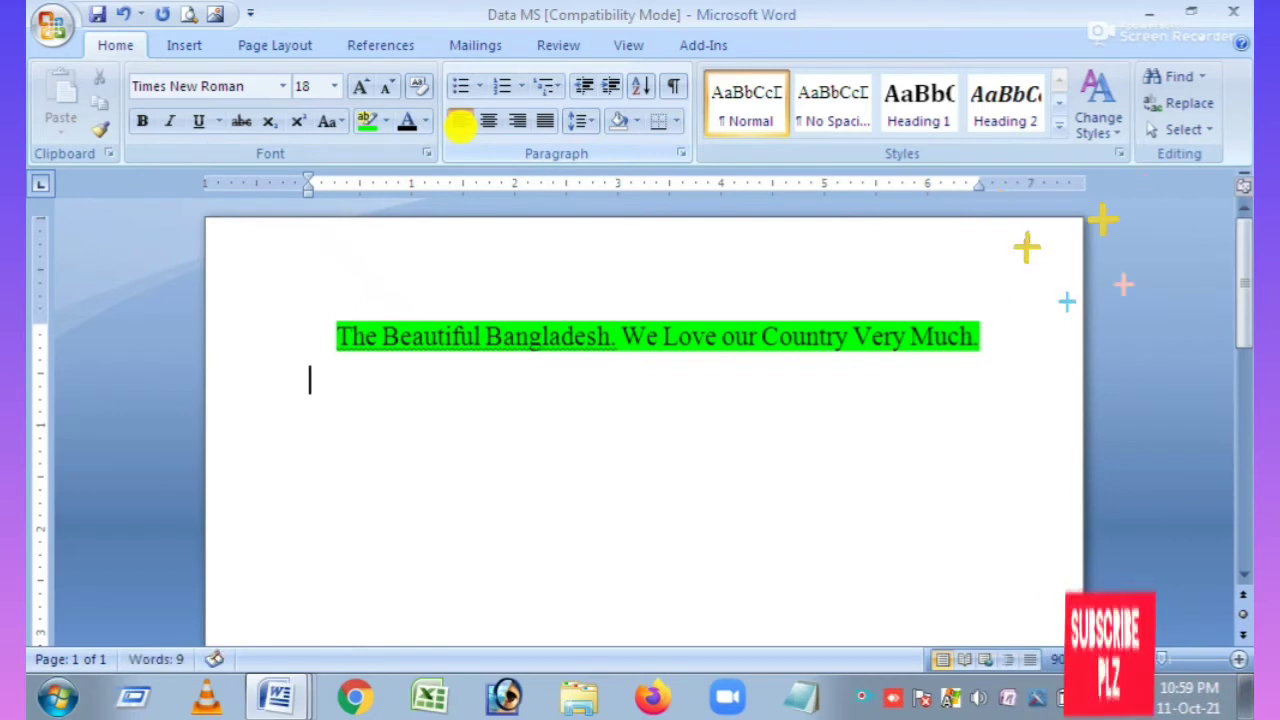
{"action": "type", "text": "We aare ver"}
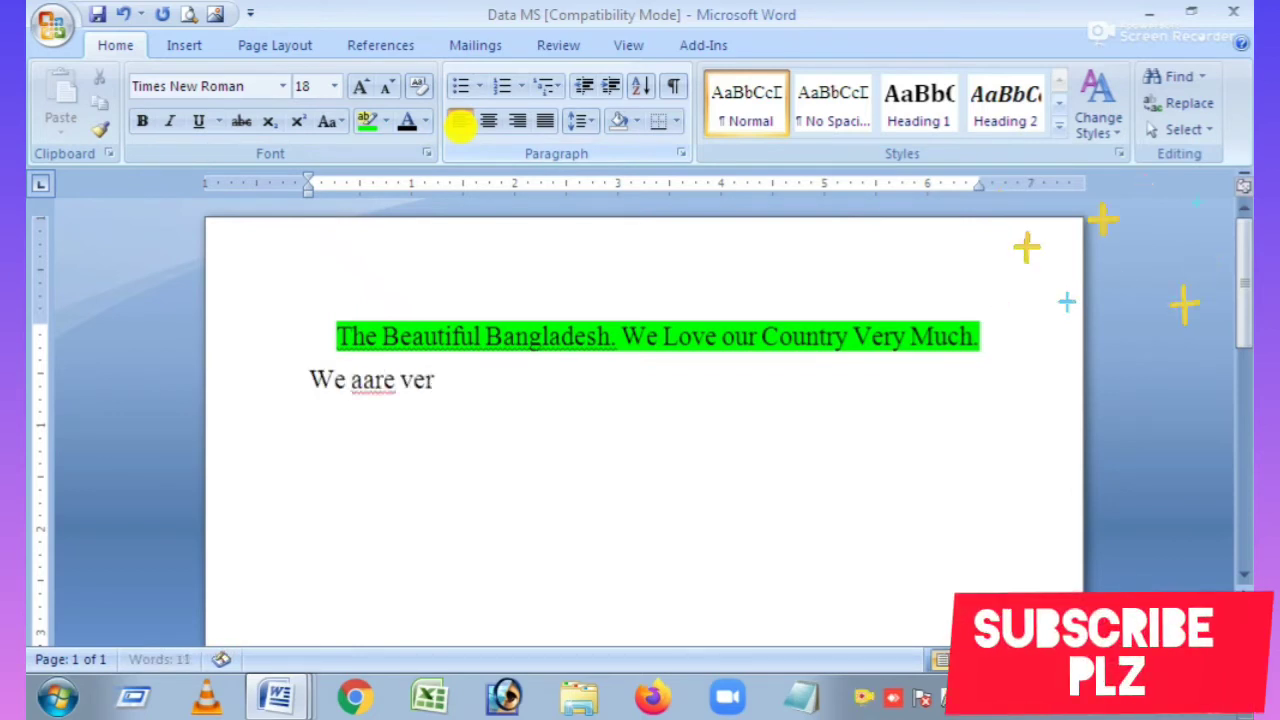
{"action": "type", "text": "y Please"}
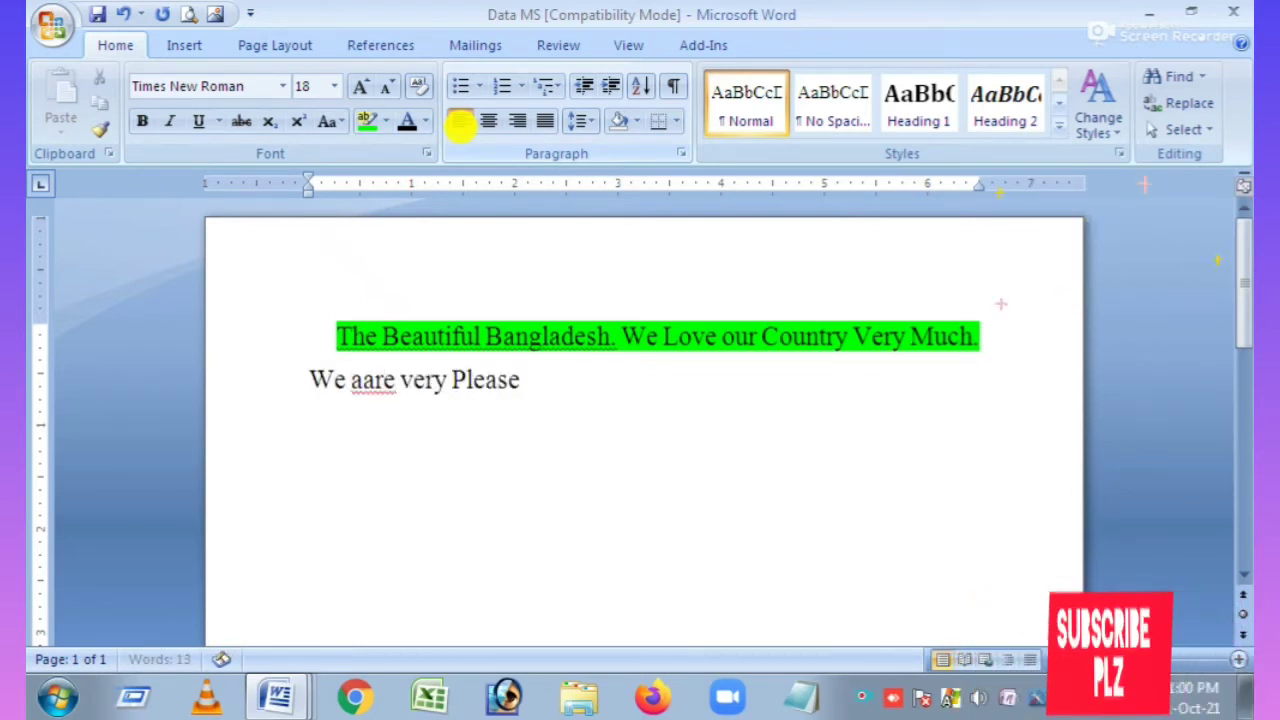
{"action": "left_click", "coordinate": [360, 380]}
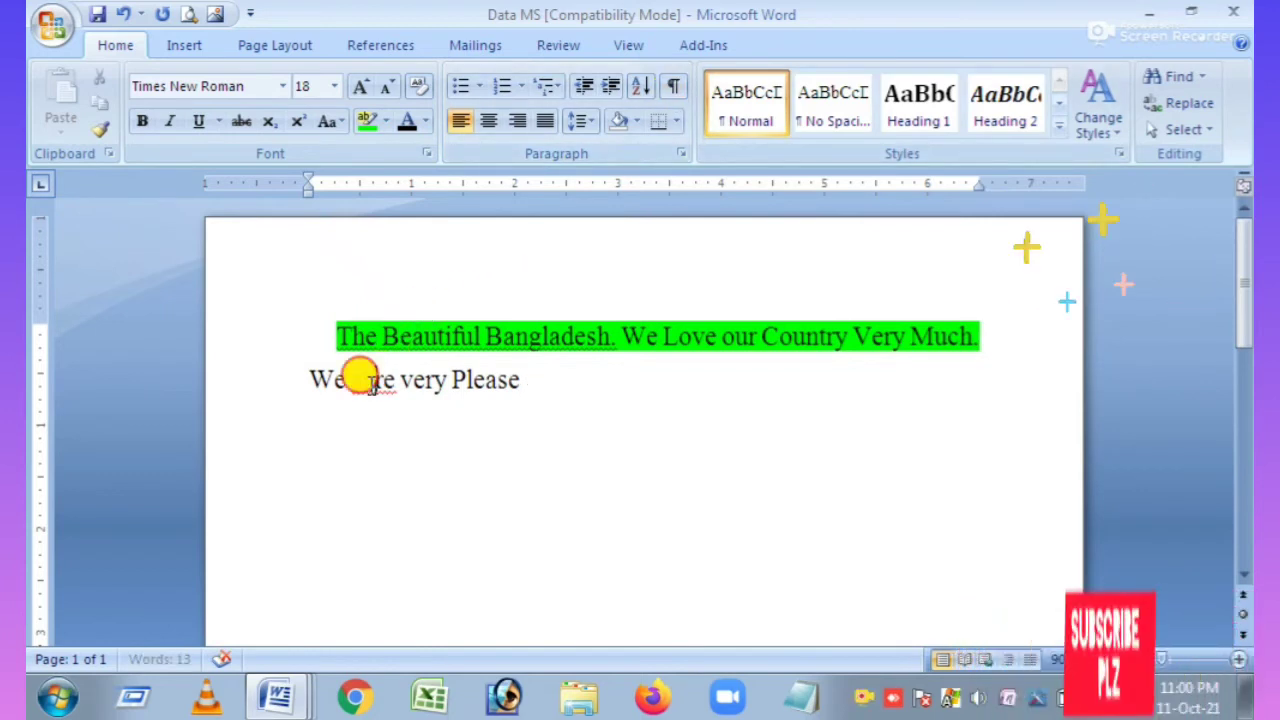
{"action": "key", "text": "BackSpace"}
{"action": "type", "text": "d to"}
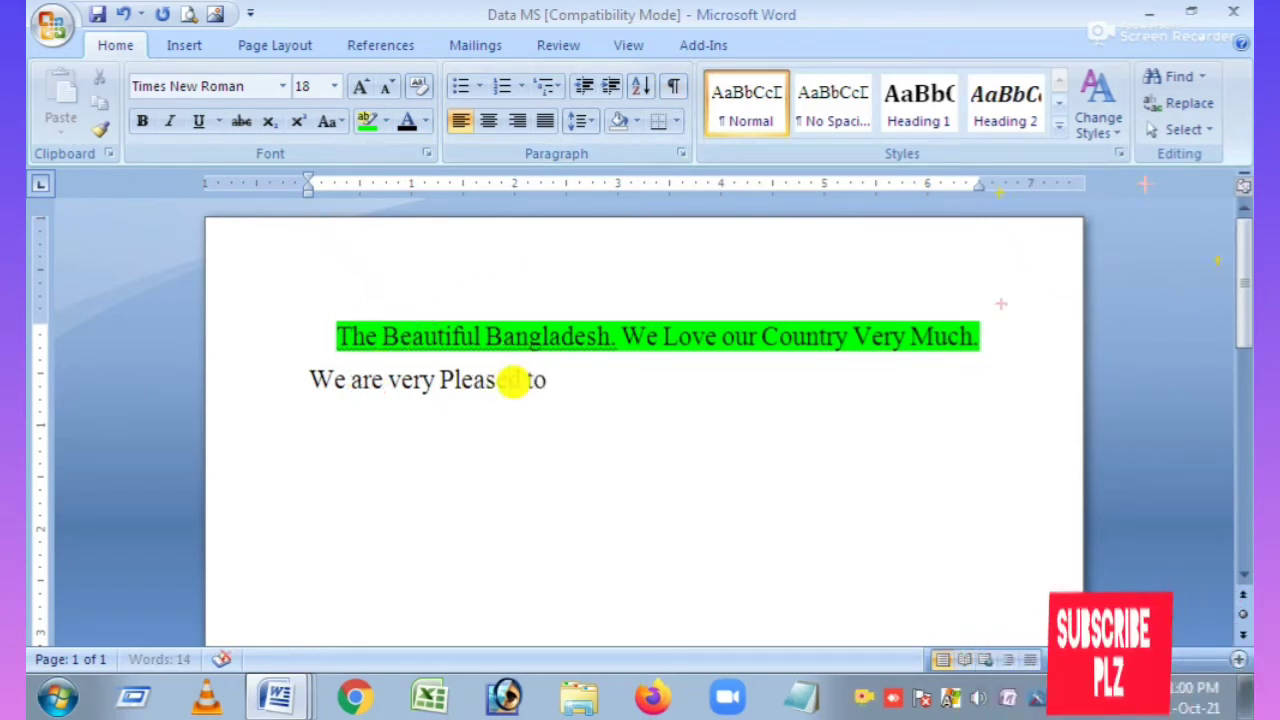
{"action": "type", "text": " Birth"}
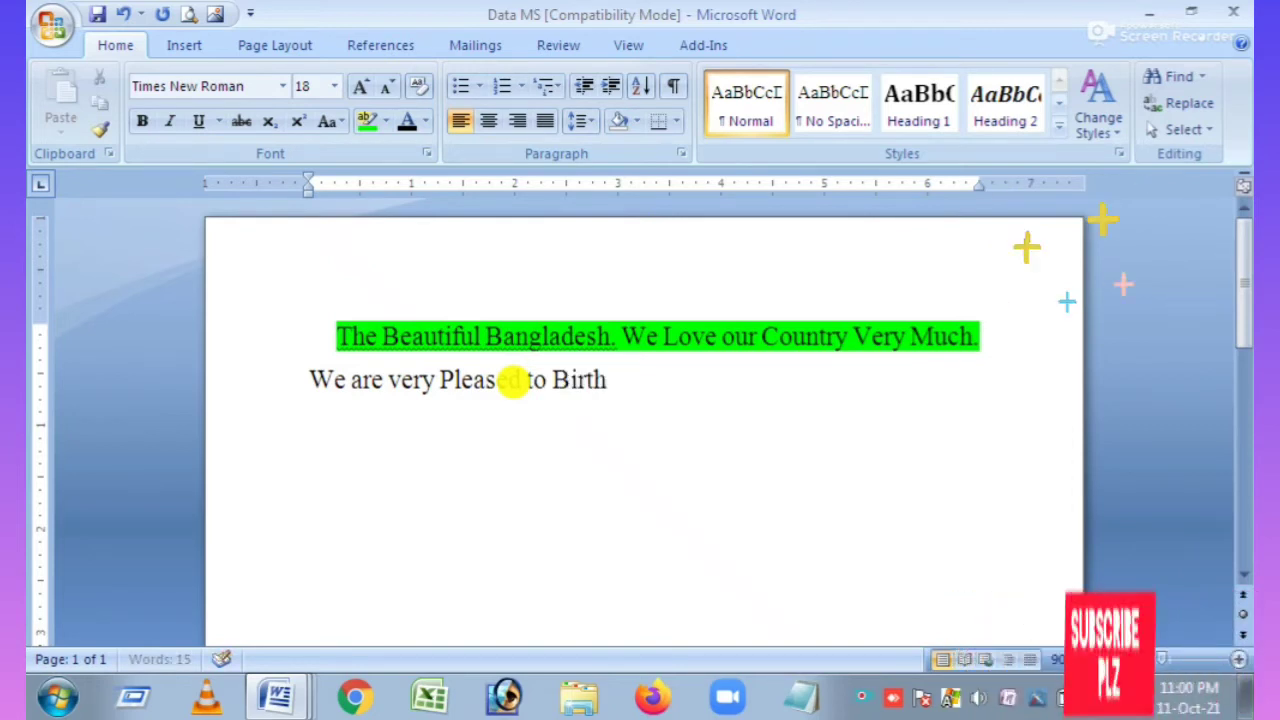
{"action": "type", "text": " in My C"}
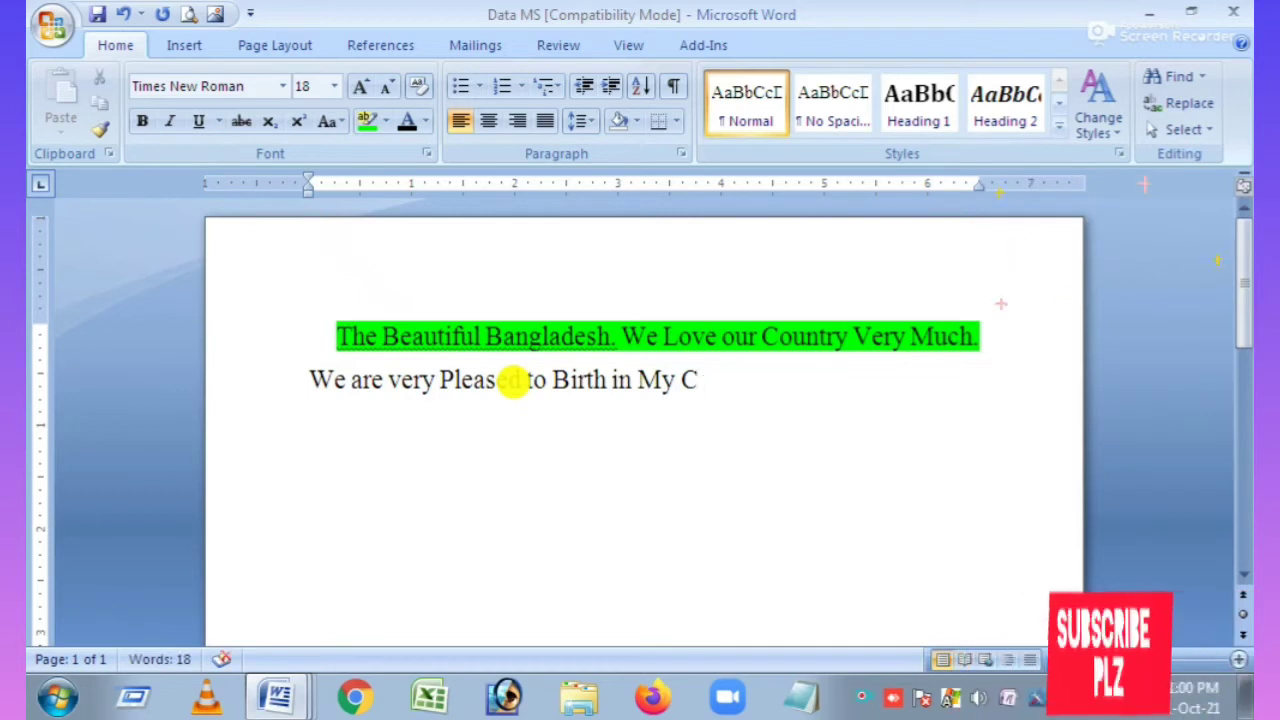
{"action": "type", "text": "ountry Ban"}
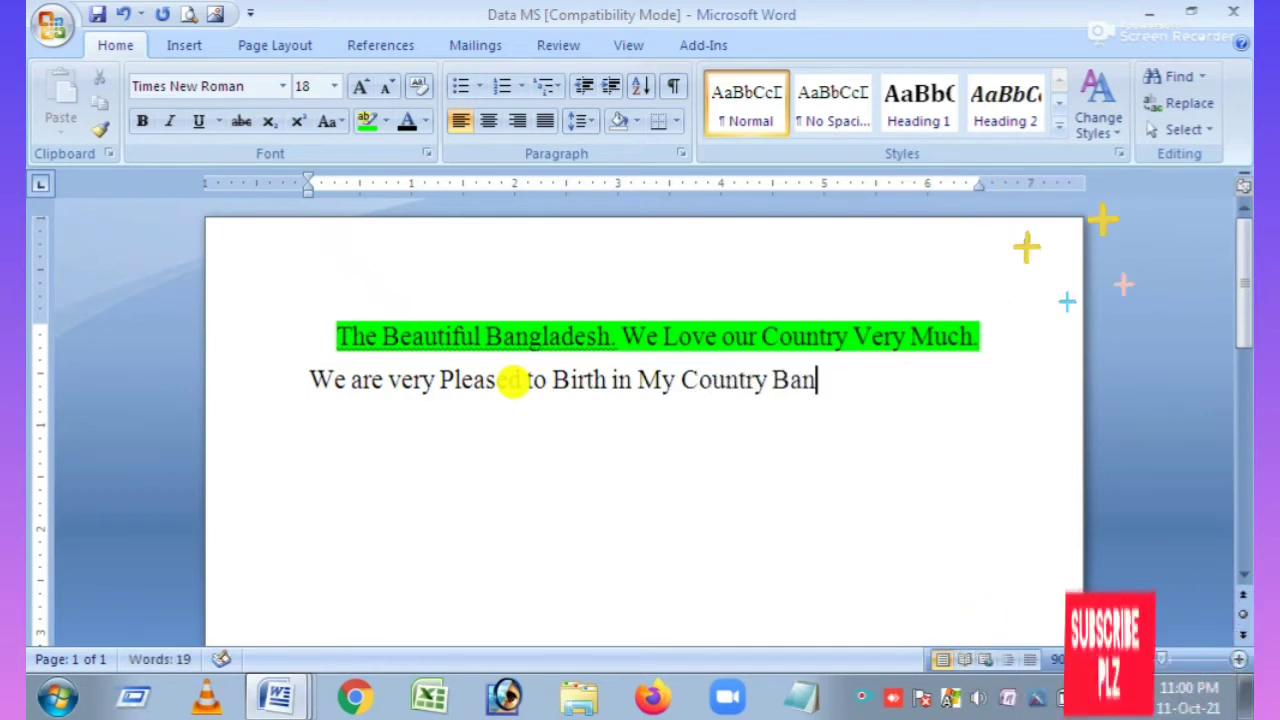
{"action": "type", "text": "gladdesh"}
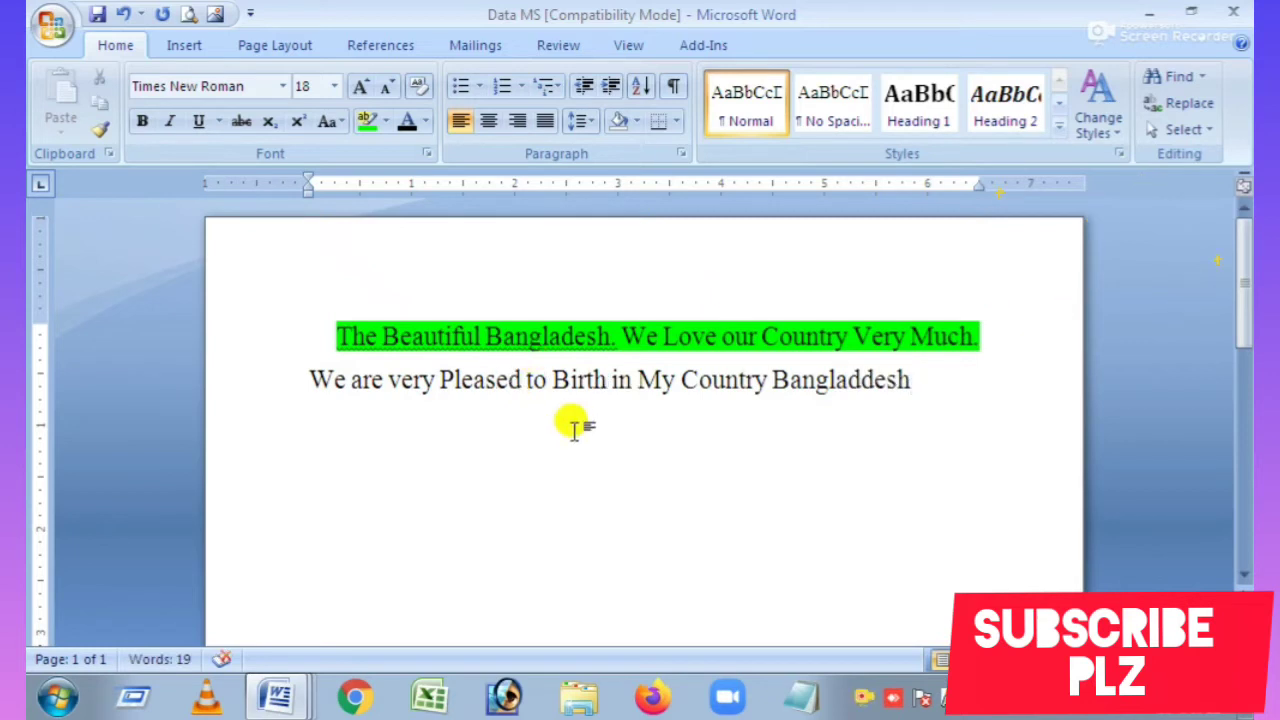
{"action": "left_click", "coordinate": [552, 380]}
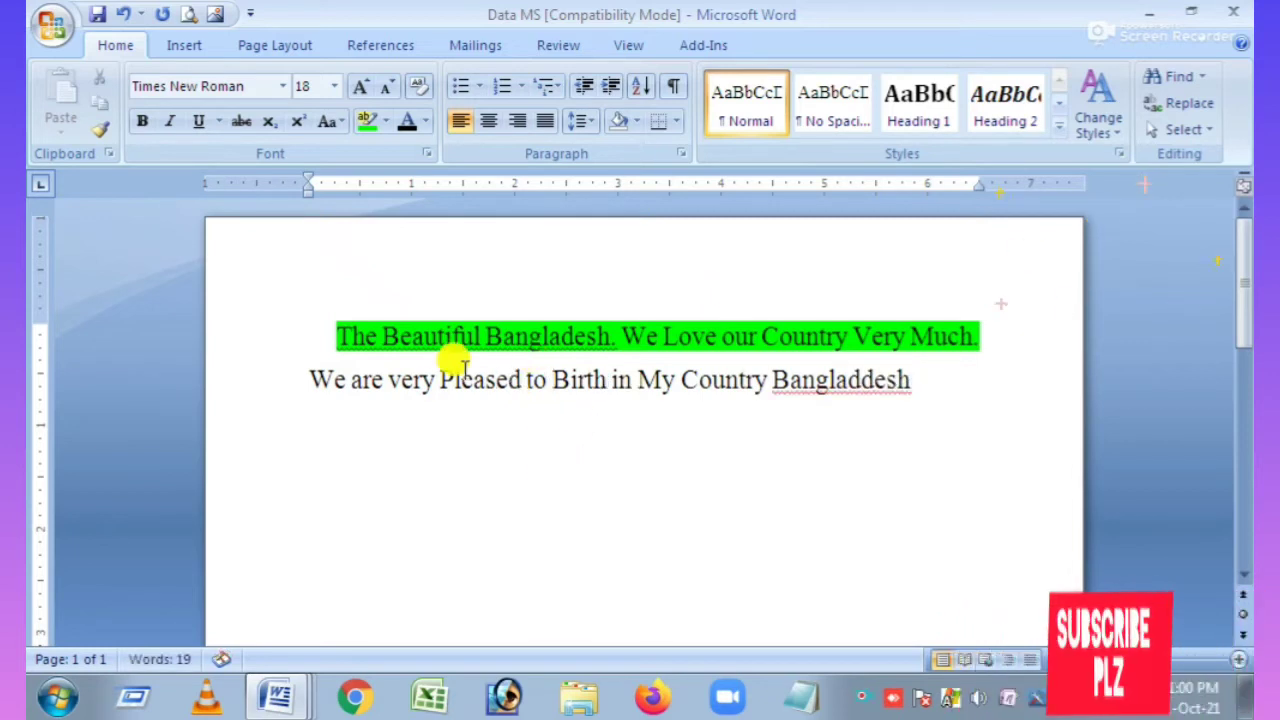
{"action": "left_click", "coordinate": [310, 380]}
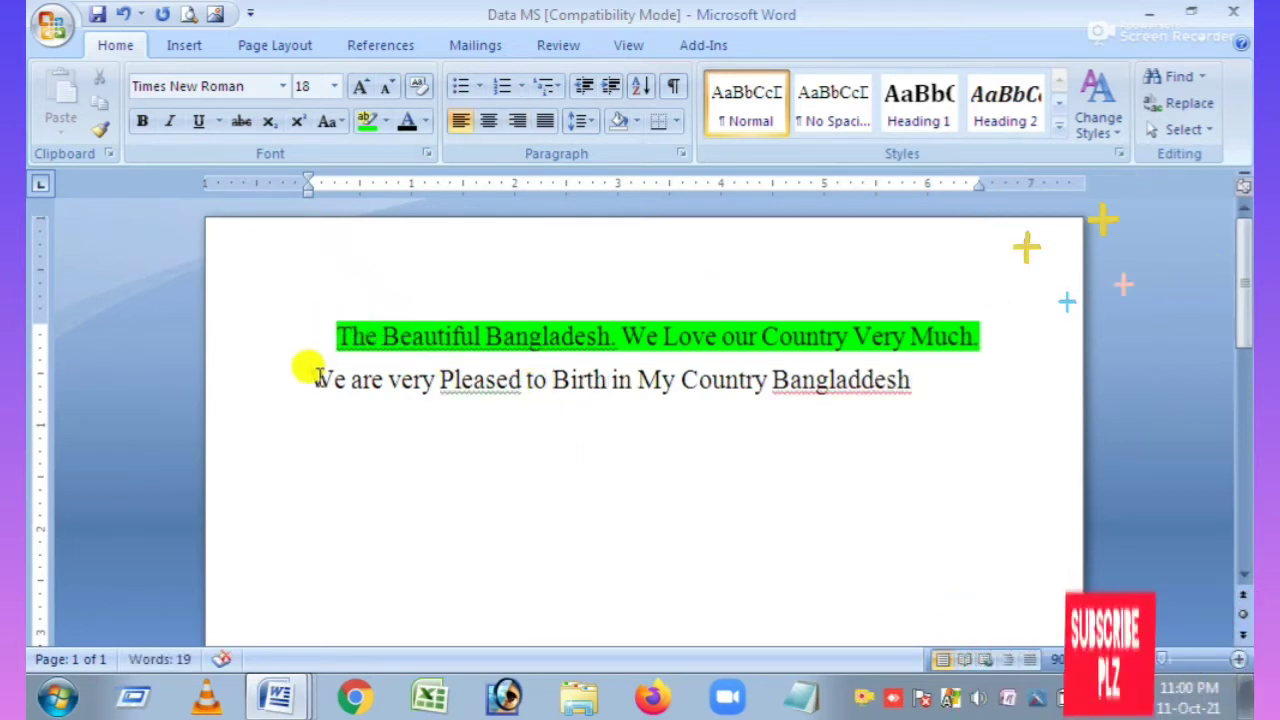
- Correct 'Pleased' to 'pleased' and 'Bangladdesh' to 'Bangladesh' using spelling suggestions
{"action": "right_click", "coordinate": [487, 383]}
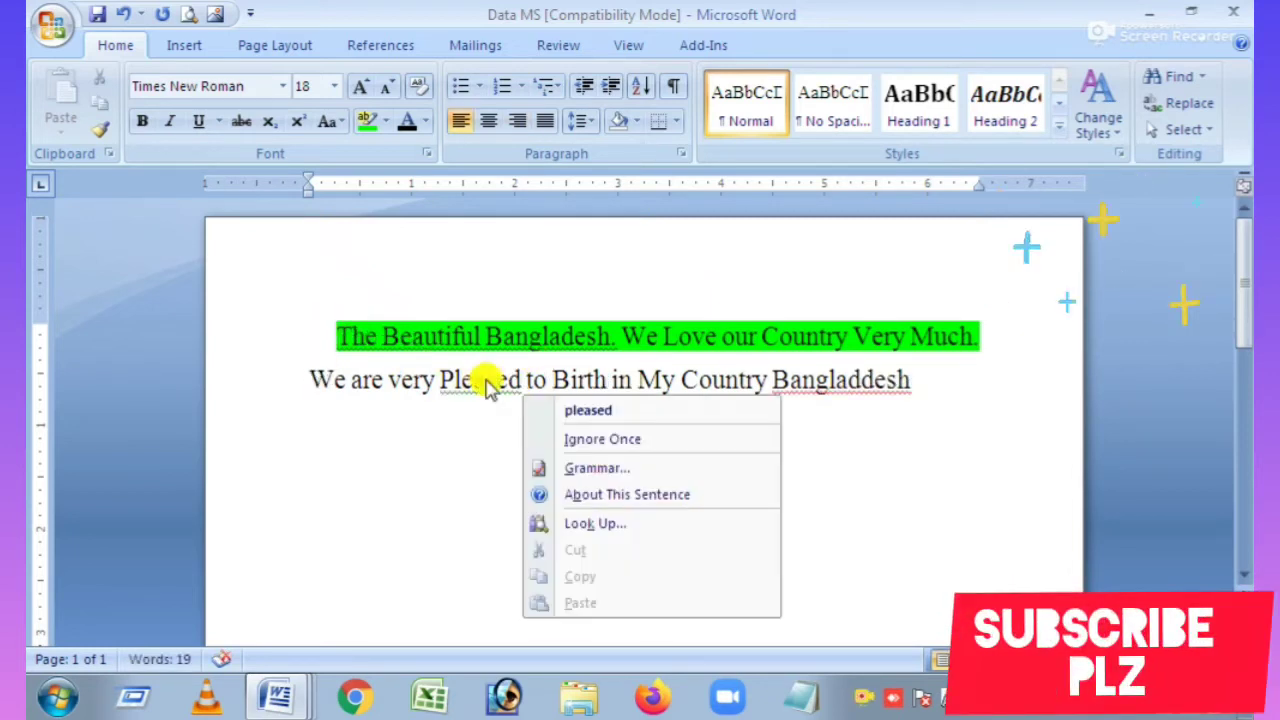
{"action": "left_click", "coordinate": [595, 411]}
{"action": "right_click", "coordinate": [783, 383]}
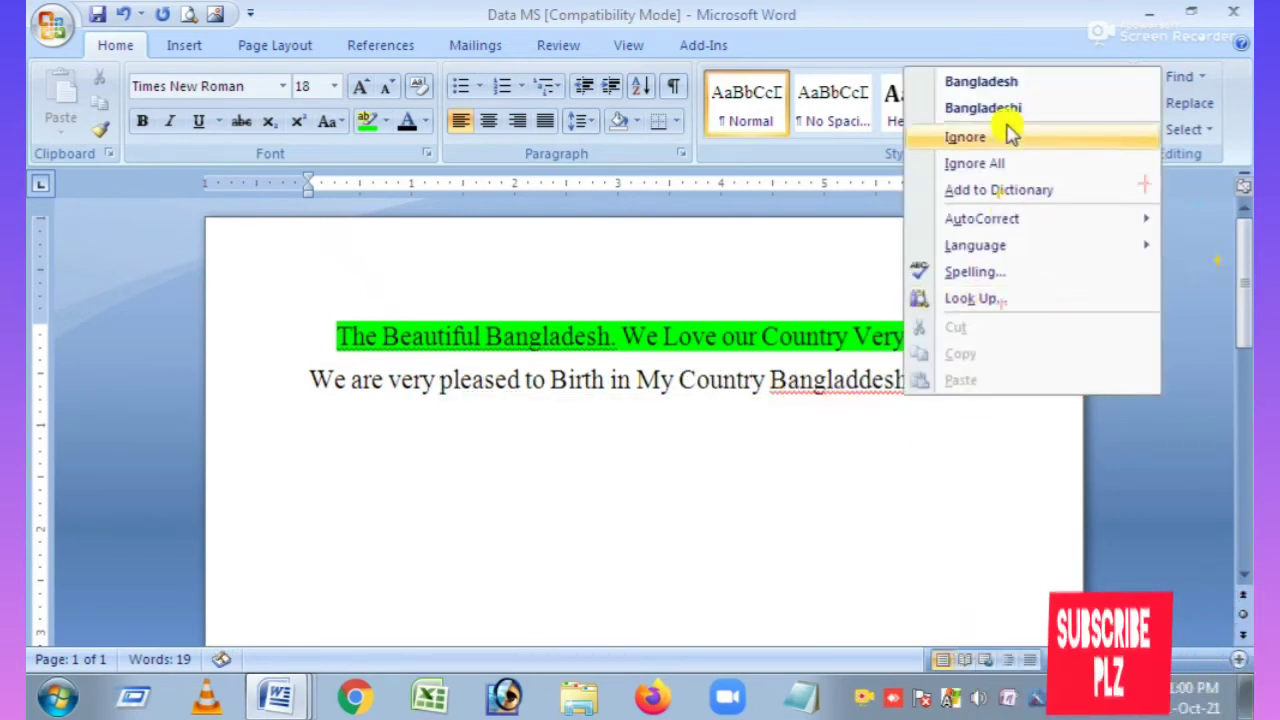
{"action": "left_click", "coordinate": [985, 80]}
{"action": "left_click", "coordinate": [675, 380]}
{"action": "left_click", "coordinate": [312, 378]}
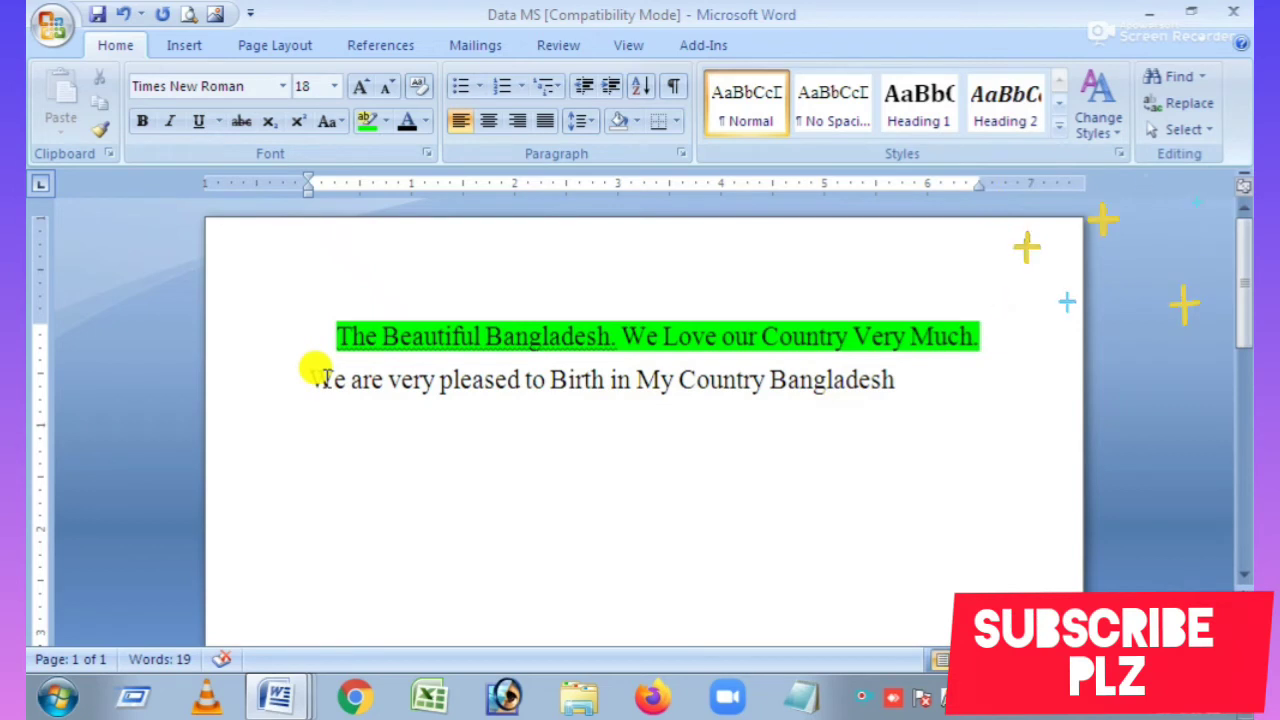
- Justify both lines and type scratch text at the end of the second line
{"action": "left_click_drag", "start_coordinate": [906, 387], "coordinate": [237, 244]}
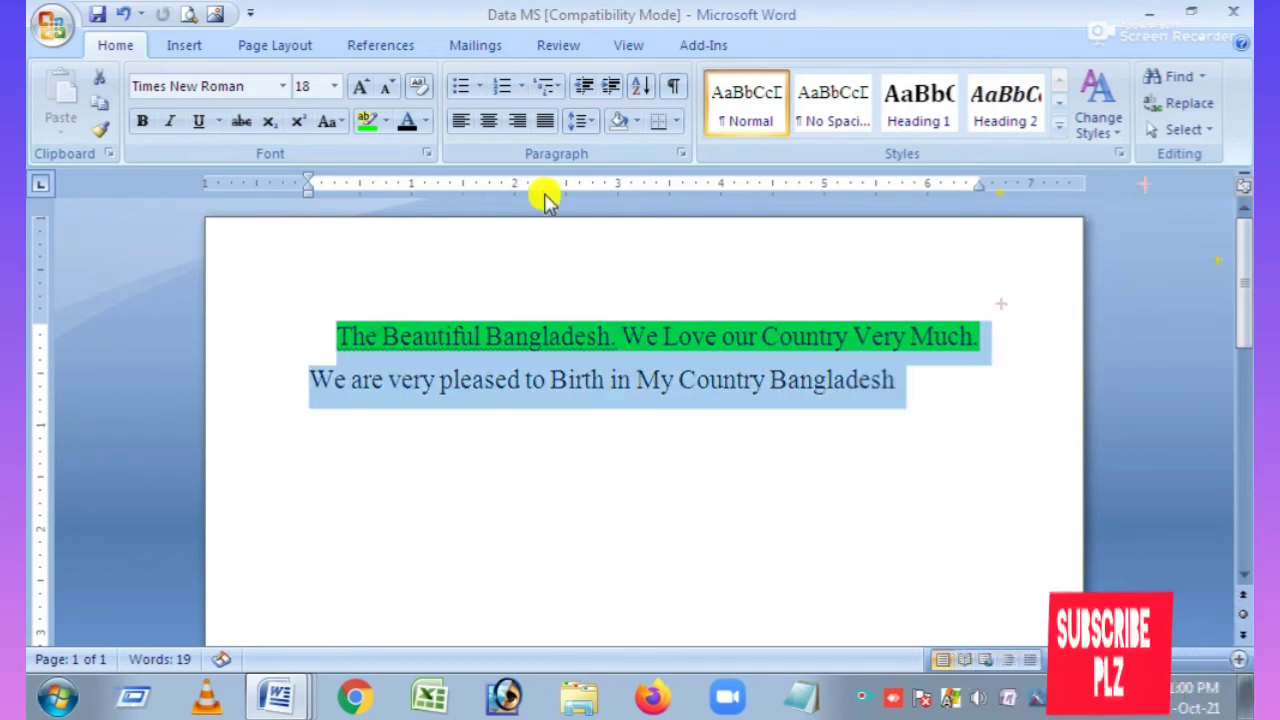
{"action": "left_click", "coordinate": [549, 128]}
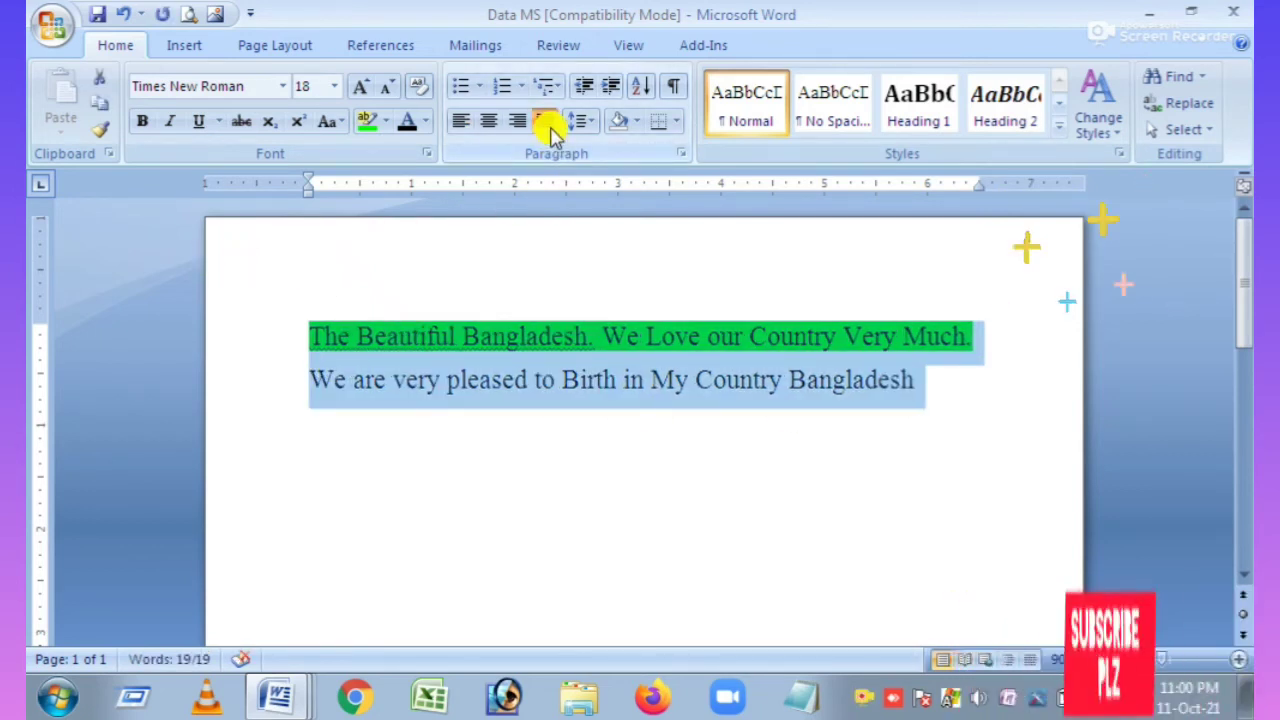
{"action": "left_click", "coordinate": [916, 382]}
{"action": "type", "text": "h"}
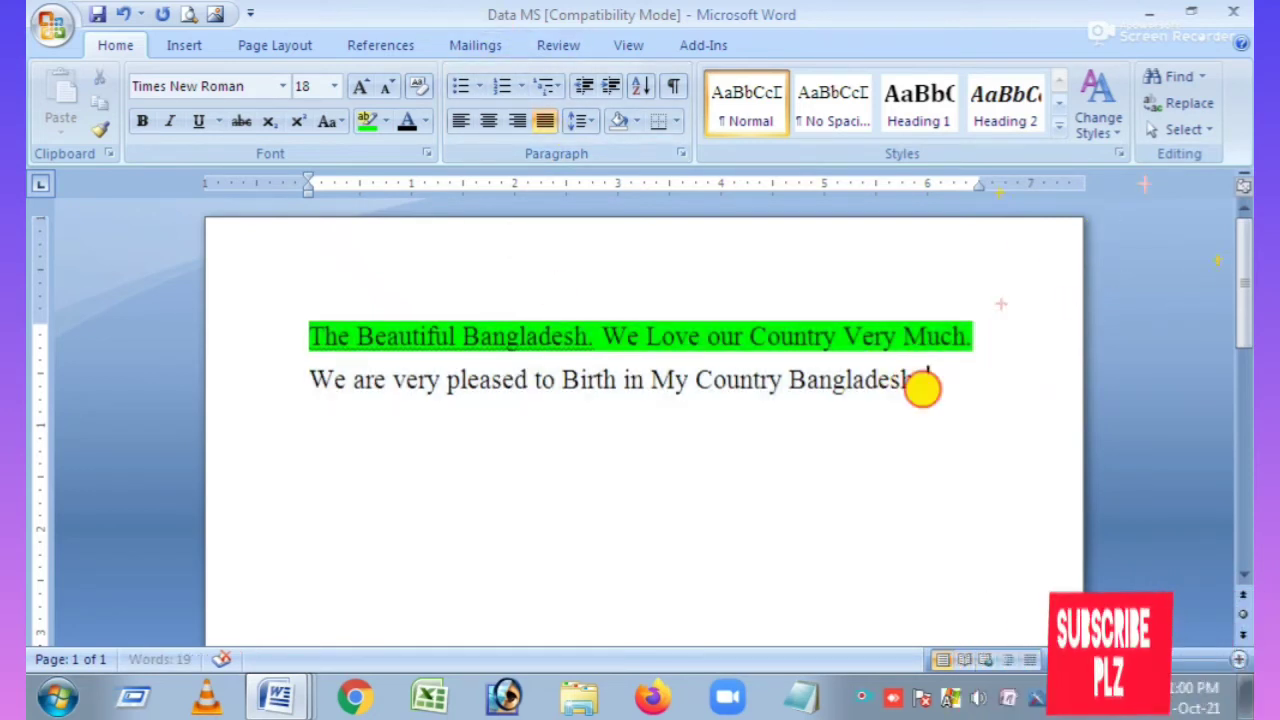
{"action": "type", "text": "ggkjgkgkgkjkgljgjgk"}
{"action": "left_click", "coordinate": [911, 381]}
{"action": "type", "text": "glkgl"}
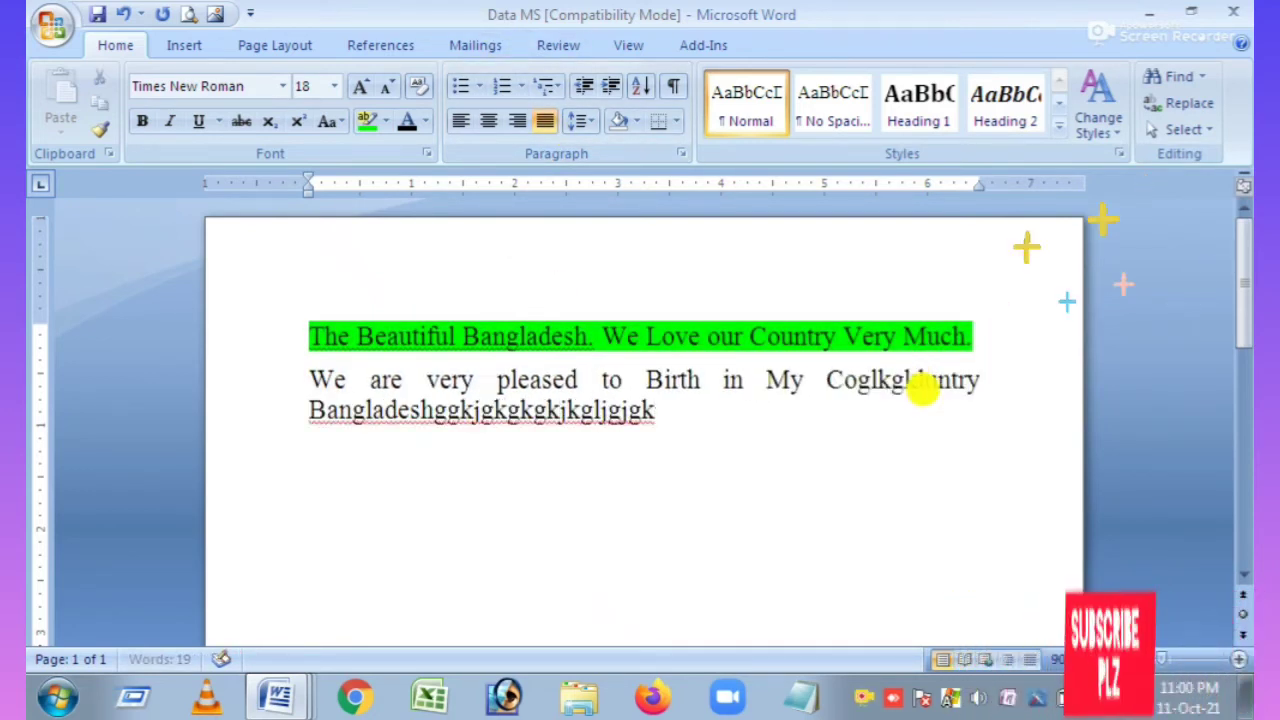
{"action": "type", "text": "klglkglkglkggj"}
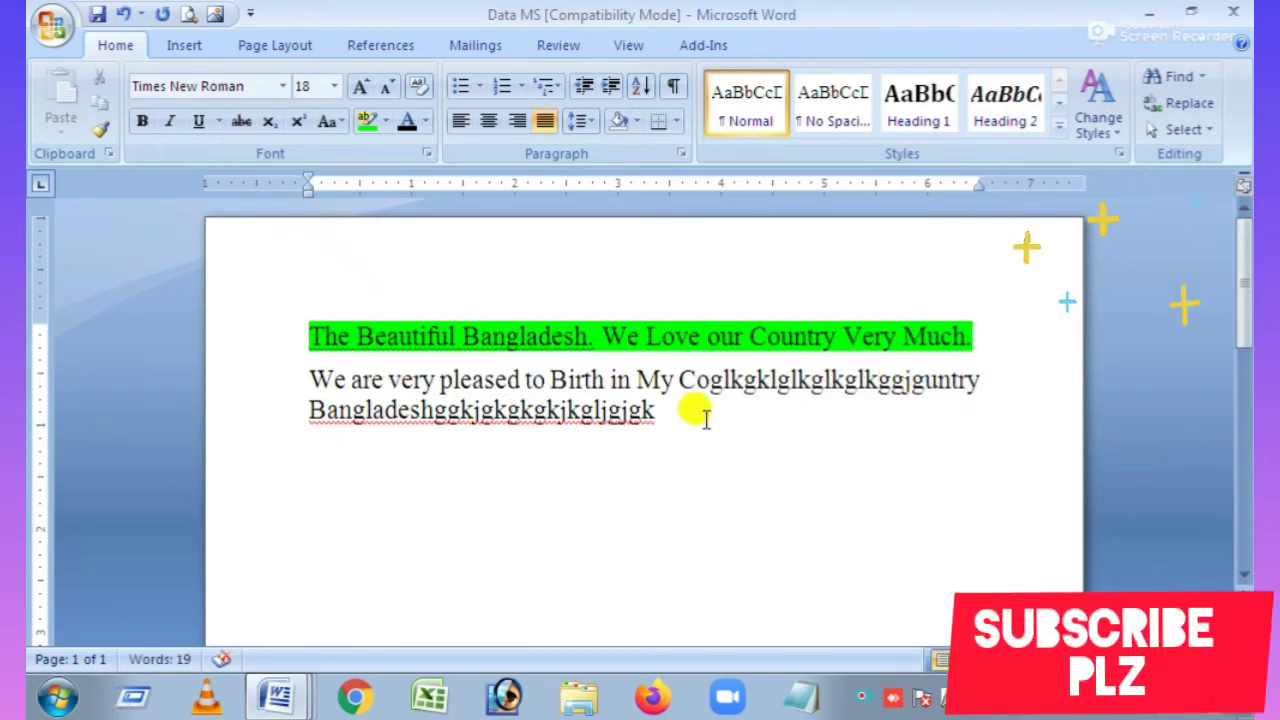
{"action": "type", "text": "gdadag"}
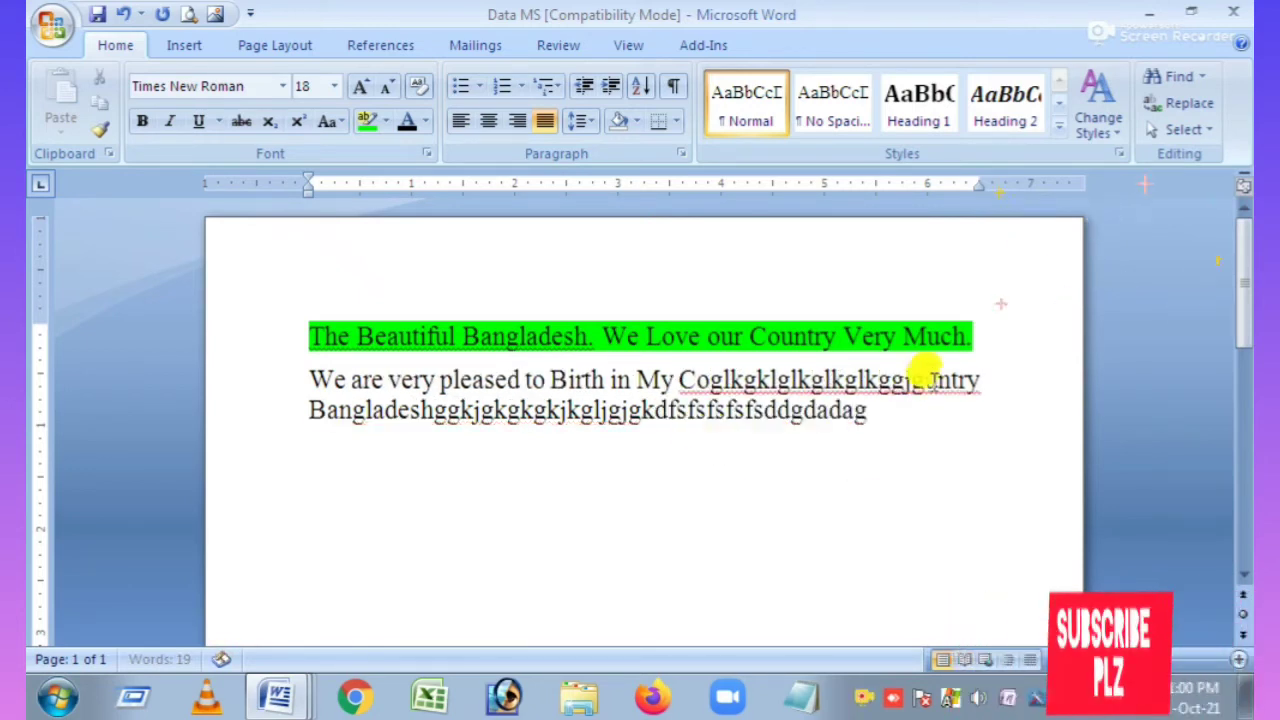
- Delete the second line from 'My' onward, leaving 'We are very pleased to Birth in'
{"action": "mouse_move", "coordinate": [886, 421]}
{"action": "left_mouse_down"}
{"action": "mouse_move", "coordinate": [413, 374]}
{"action": "mouse_move", "coordinate": [650, 365]}
{"action": "left_mouse_up"}
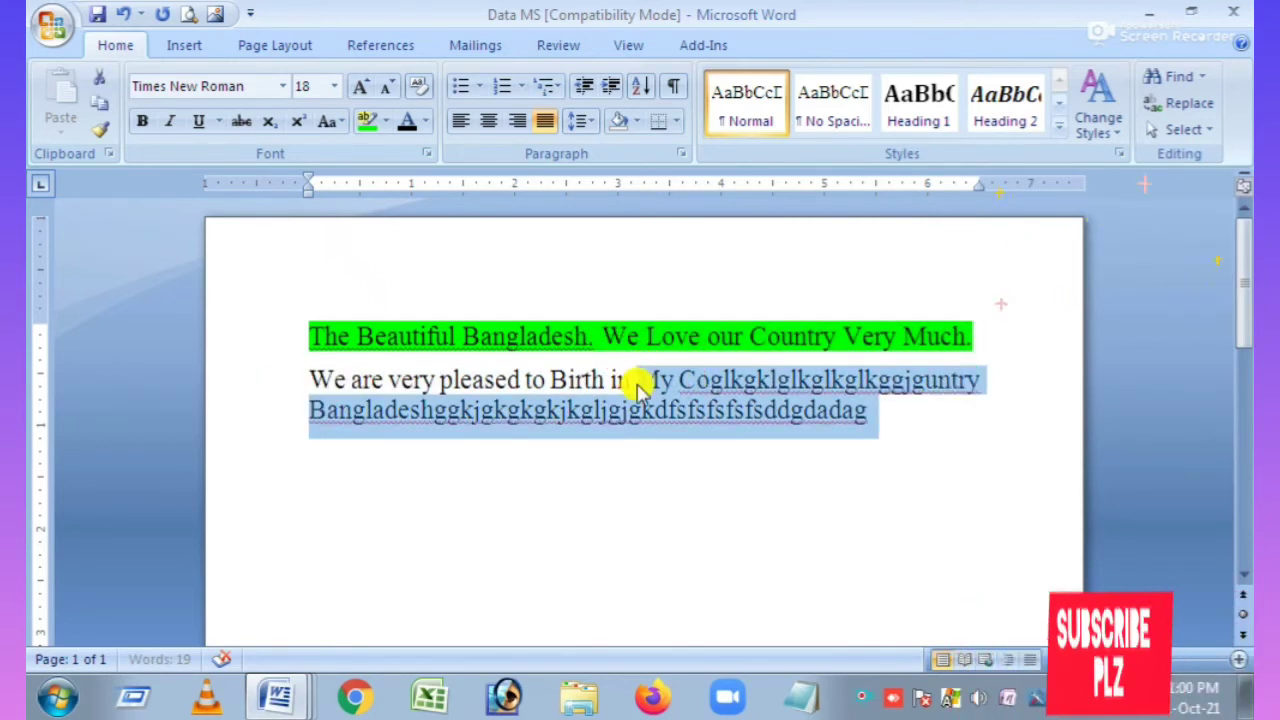
{"action": "key", "text": "Delete"}
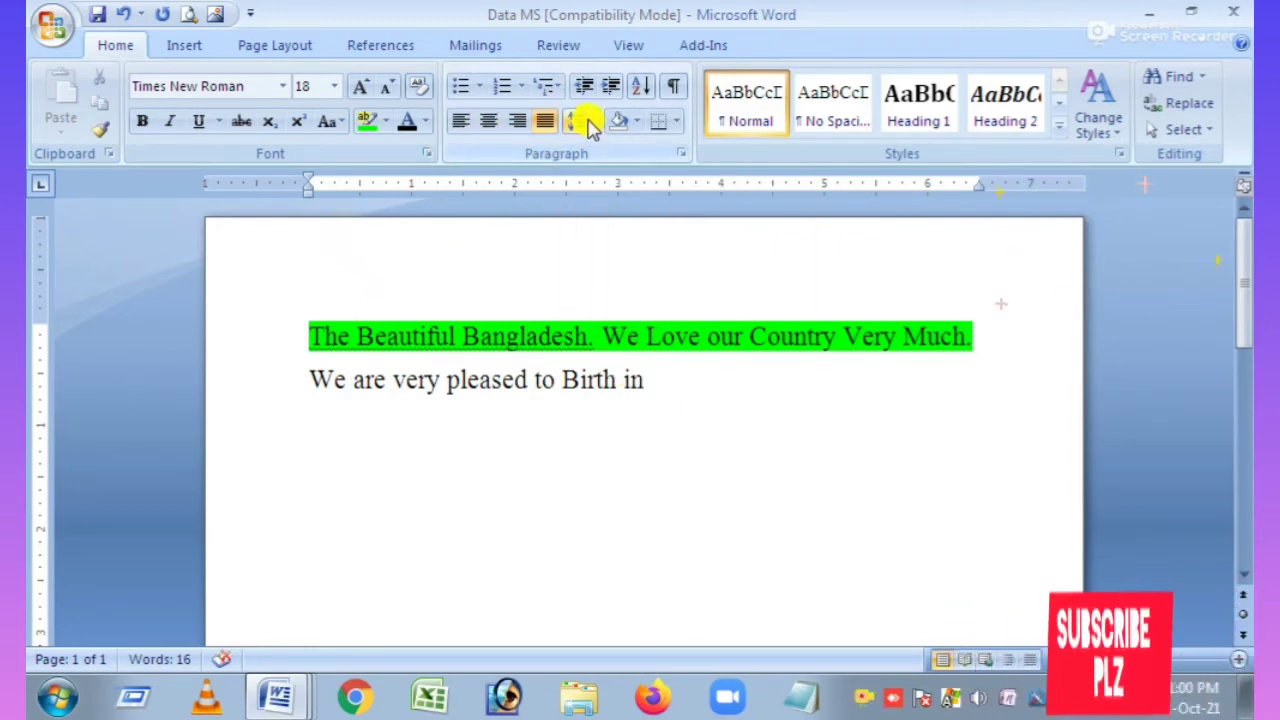
{"action": "left_click", "coordinate": [578, 120]}
{"action": "left_click", "coordinate": [970, 336]}
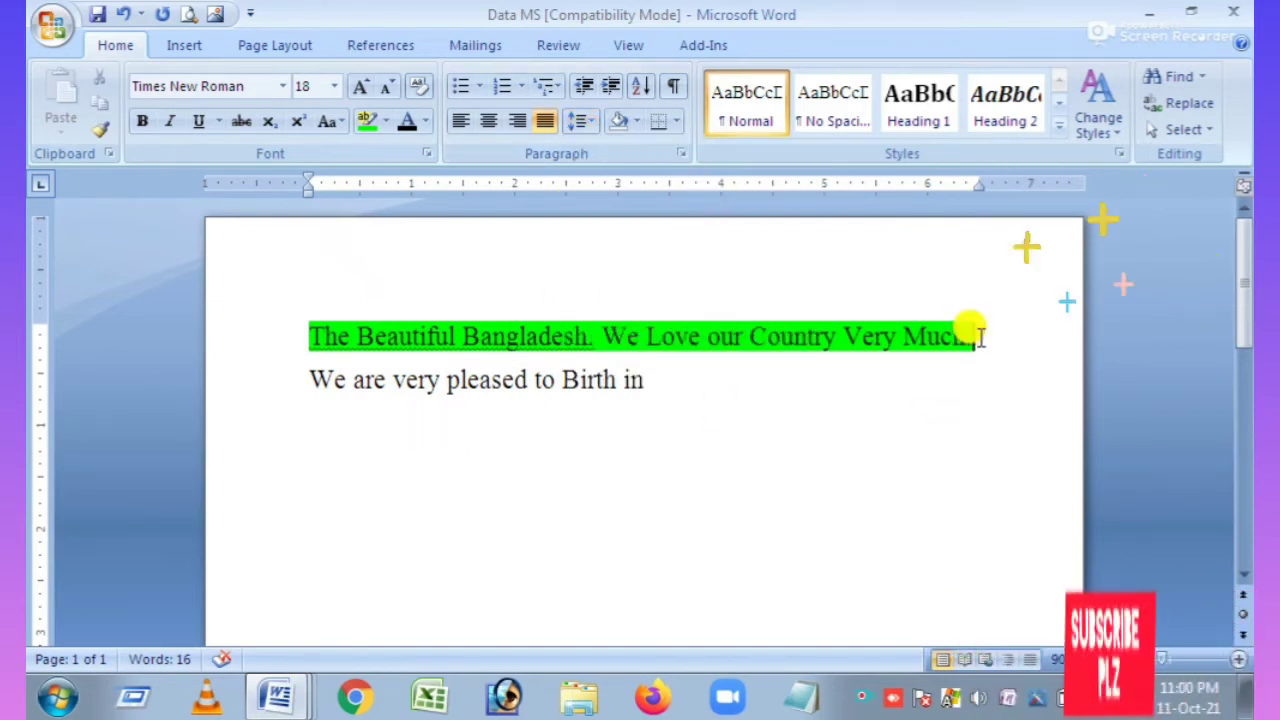
- Add a blank line after the heading, try 3.0 then 1.0 spacing, then remove it
{"action": "key", "text": "Return"}
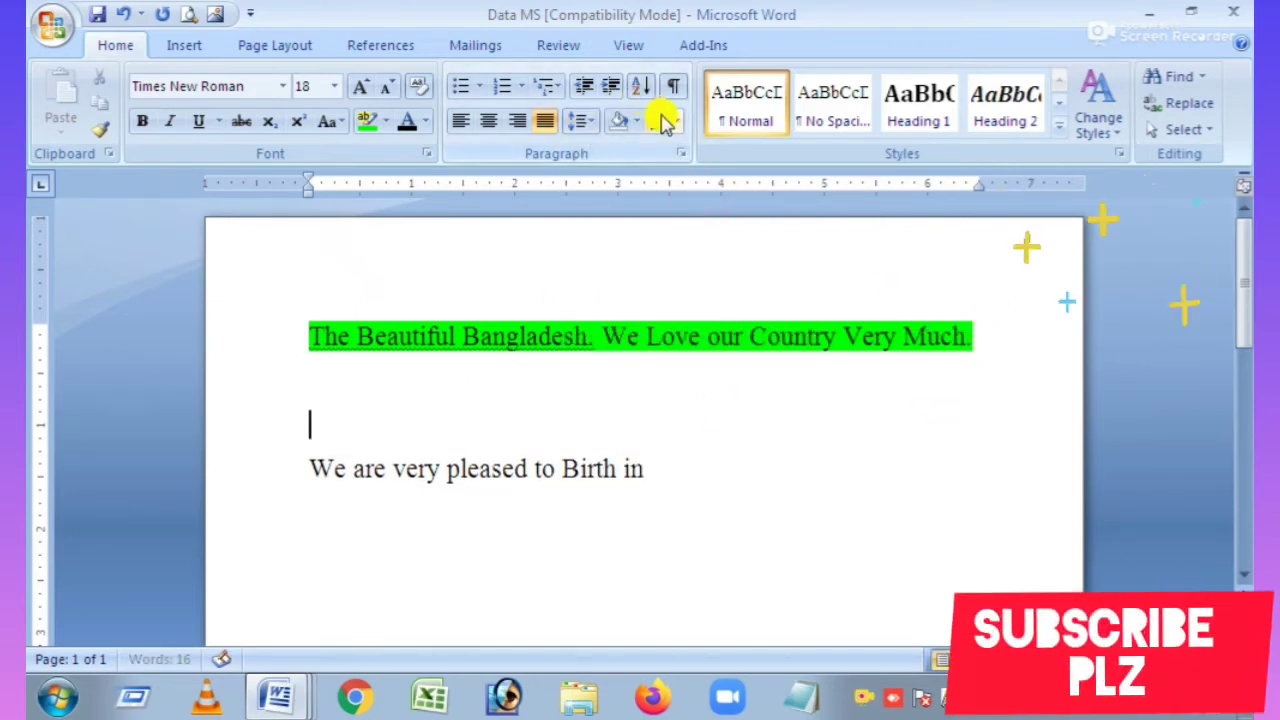
{"action": "left_click", "coordinate": [580, 121]}
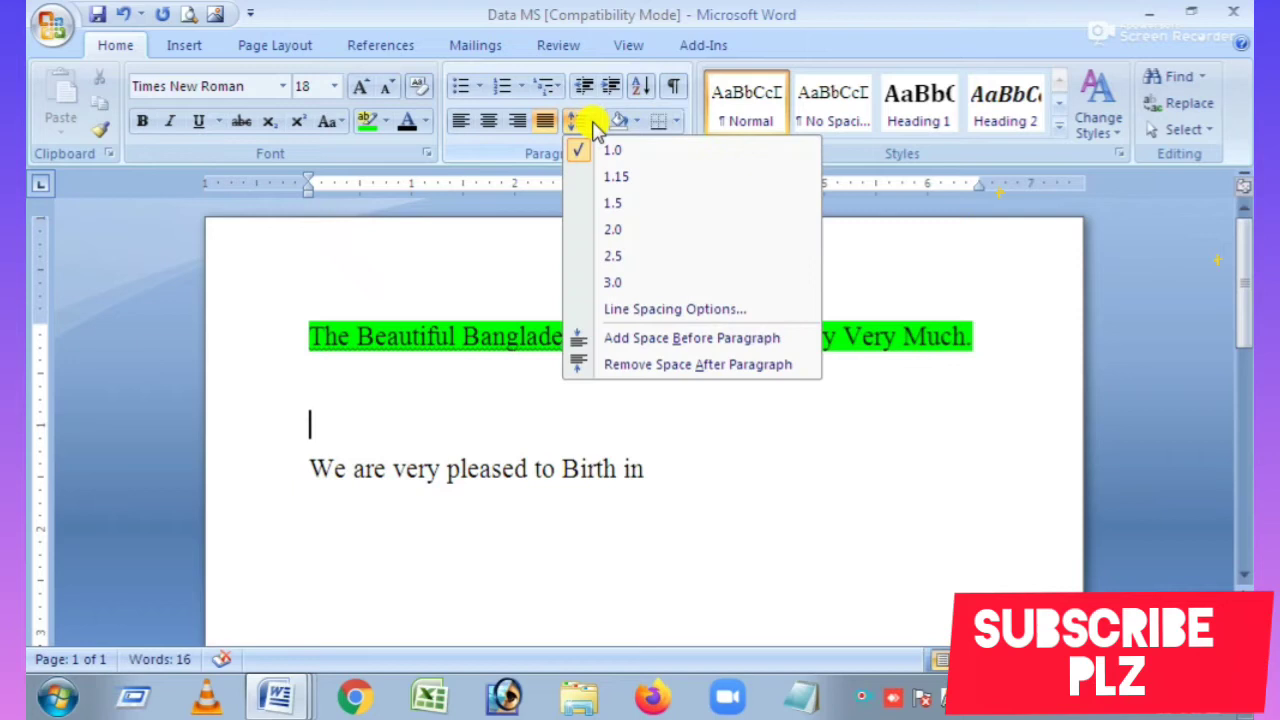
{"action": "left_click", "coordinate": [621, 282]}
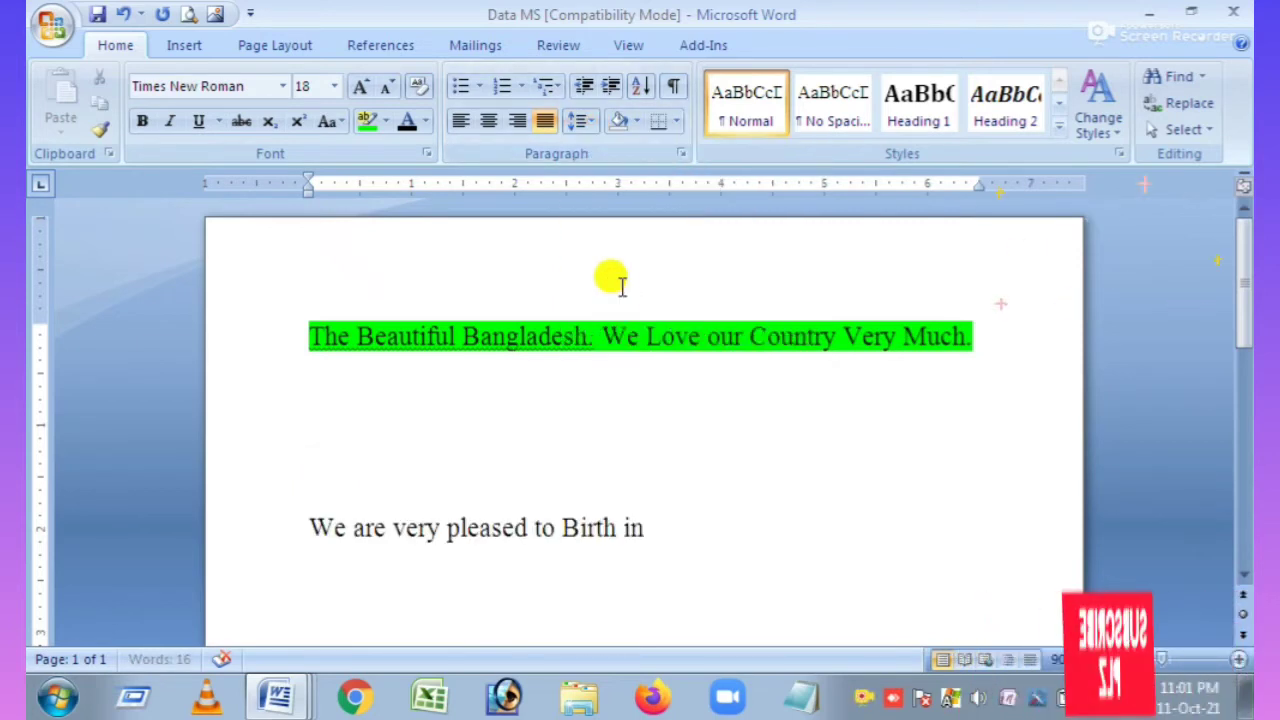
{"action": "left_click", "coordinate": [580, 121]}
{"action": "left_click", "coordinate": [606, 152]}
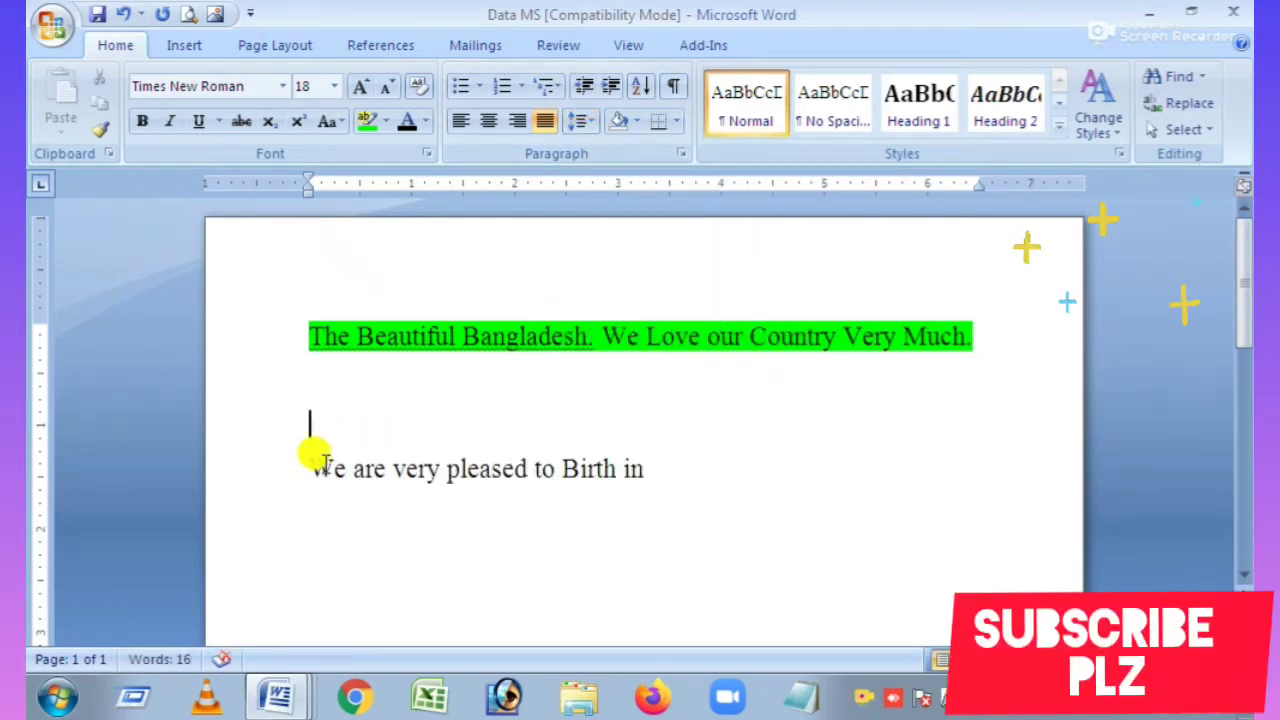
{"action": "key", "text": "BackSpace"}
{"action": "key", "text": "BackSpace"}
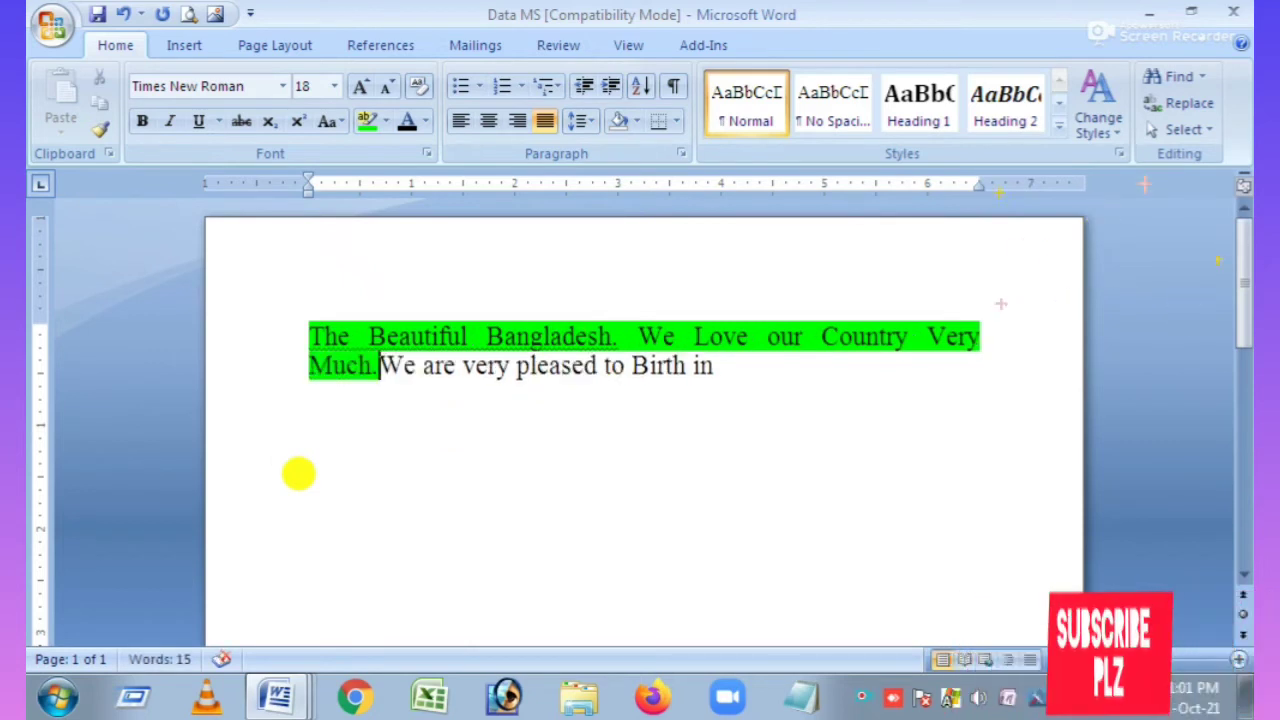
{"action": "key", "text": "Return"}
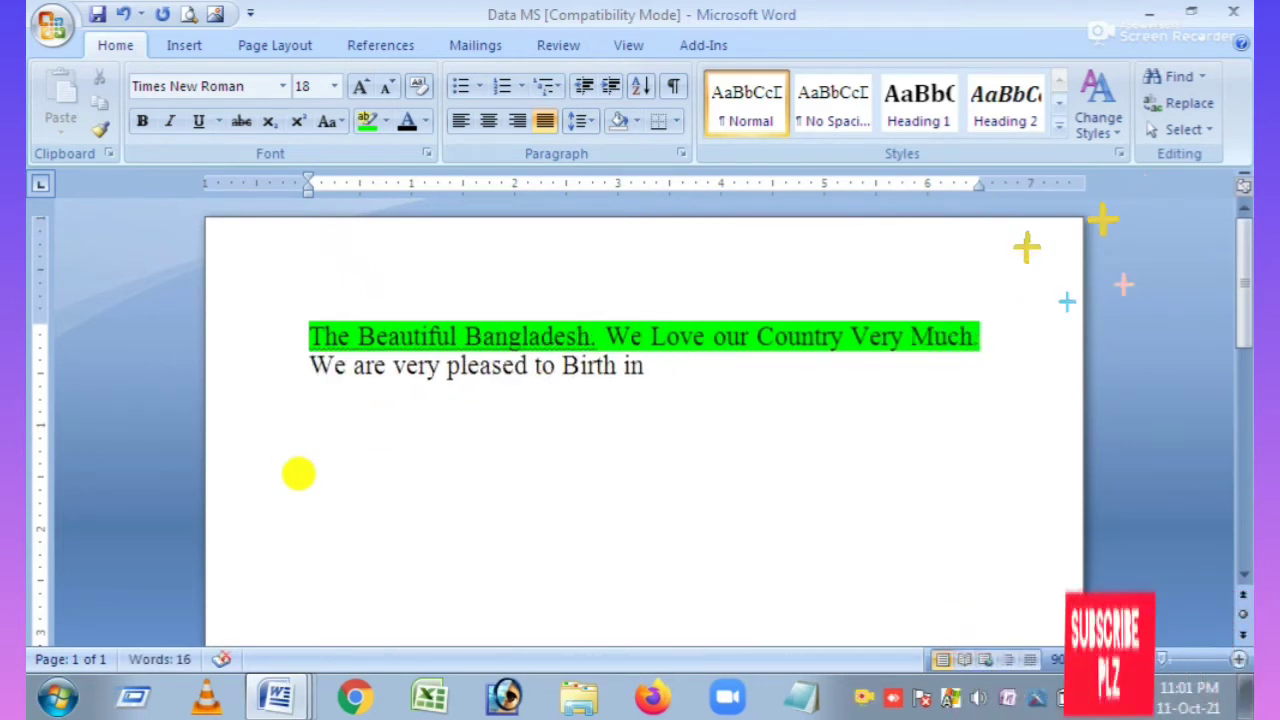
- Shade the line 'We are very pleased to Birth in' solid red
{"action": "left_click_drag", "start_coordinate": [668, 387], "coordinate": [312, 310]}
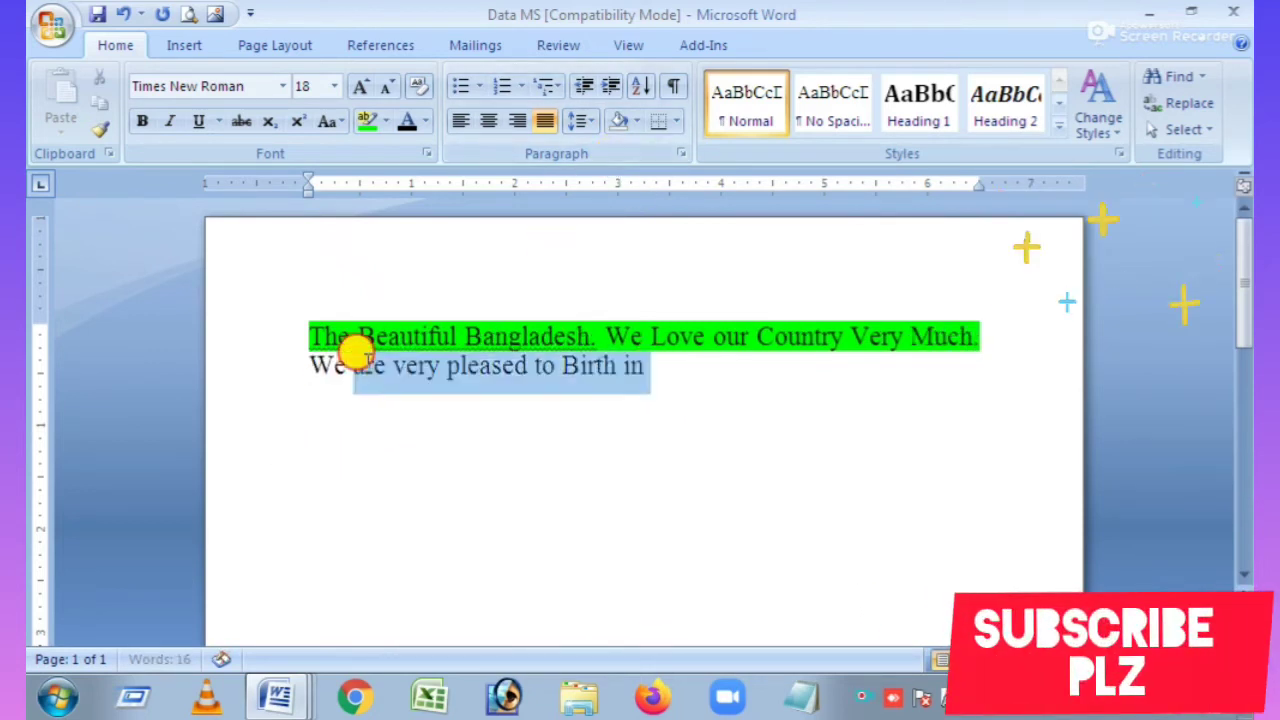
{"action": "left_click", "coordinate": [638, 118]}
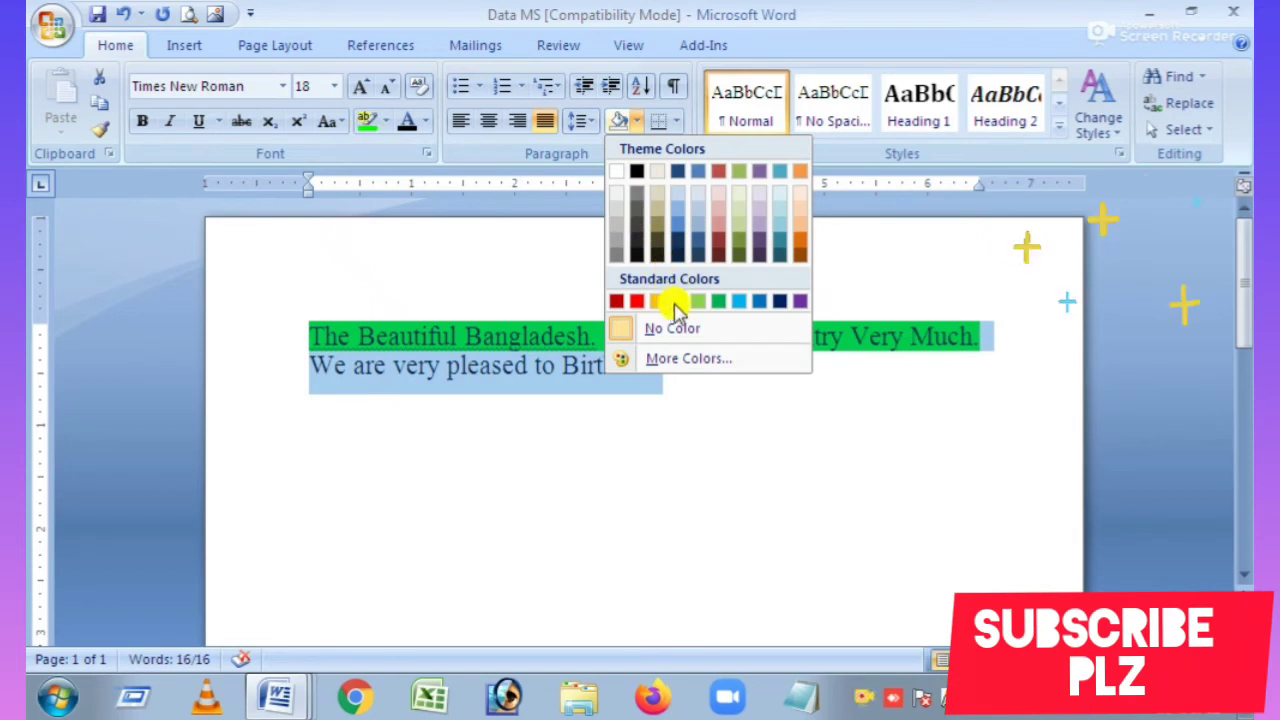
{"action": "left_click", "coordinate": [635, 304]}
{"action": "left_click", "coordinate": [786, 449]}
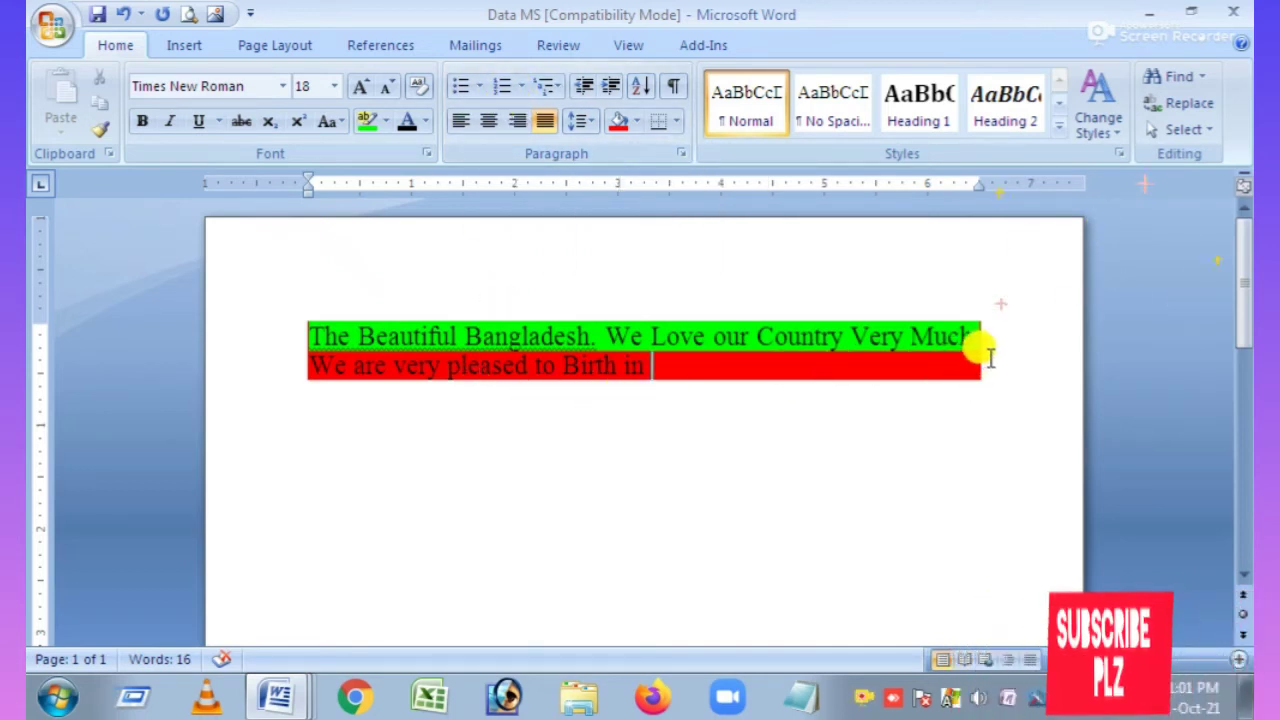
- Add and remove a blank line below, then reselect both lines of text
{"action": "key", "text": "Return"}
{"action": "key", "text": "Return"}
{"action": "key", "text": "Return"}
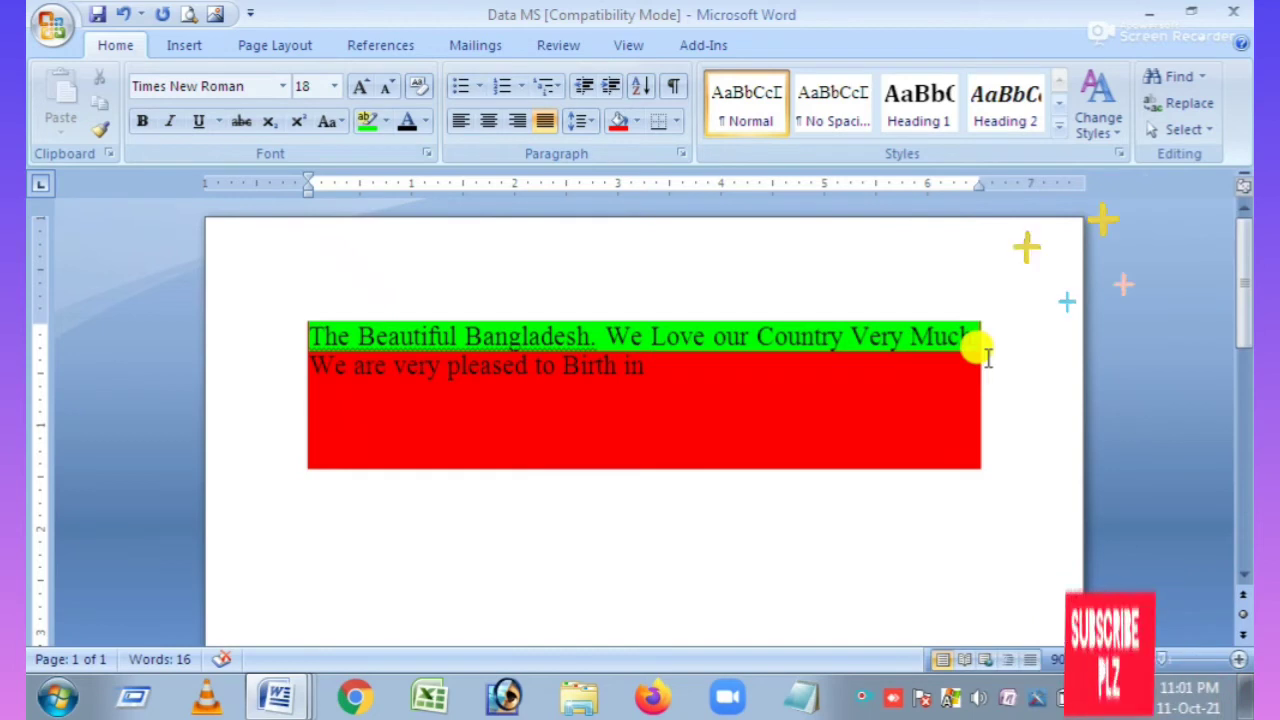
{"action": "key", "text": "BackSpace"}
{"action": "key", "text": "BackSpace"}
{"action": "key", "text": "BackSpace"}
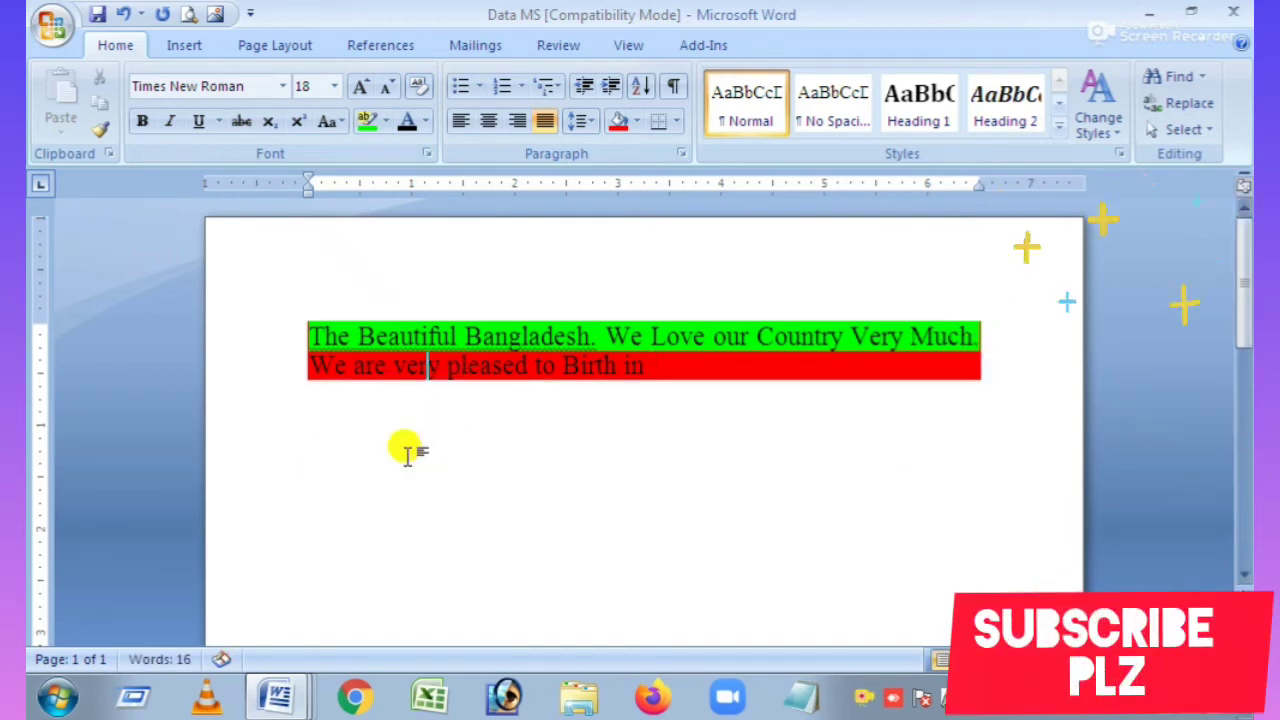
{"action": "triple_click", "coordinate": [991, 374]}
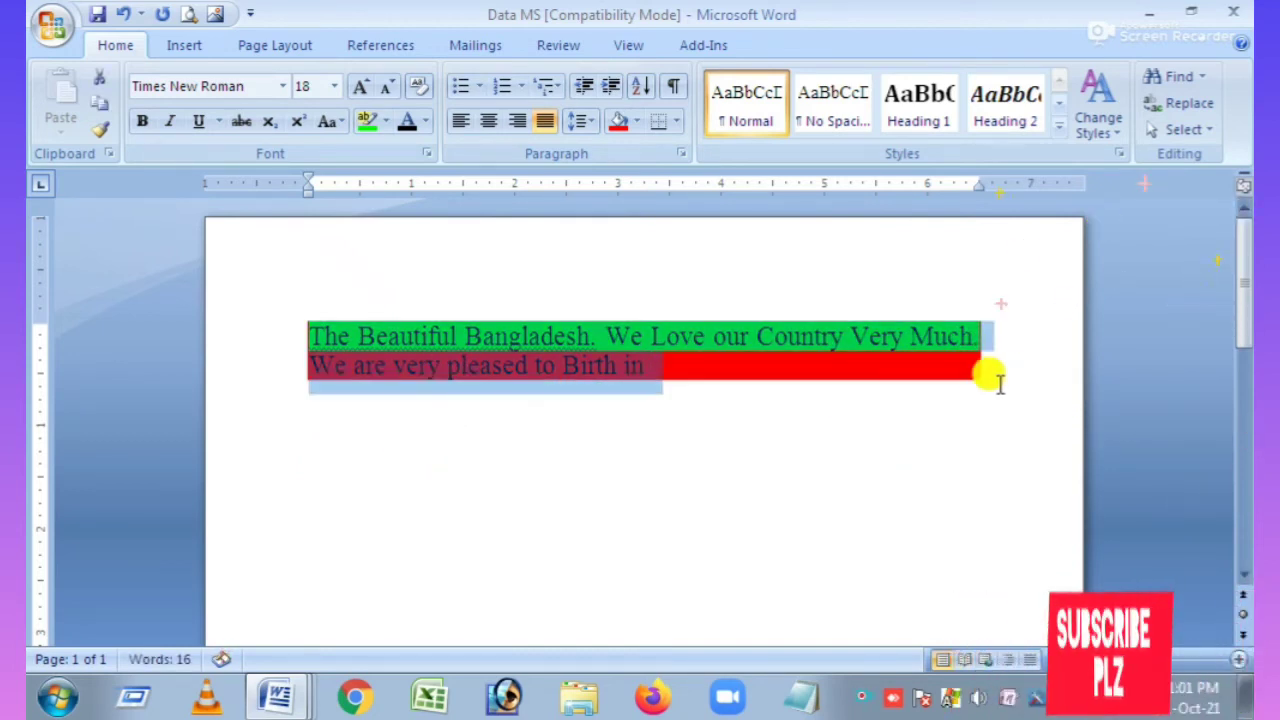
{"action": "left_click", "coordinate": [951, 371]}
{"action": "left_click_drag", "start_coordinate": [777, 371], "coordinate": [257, 235]}
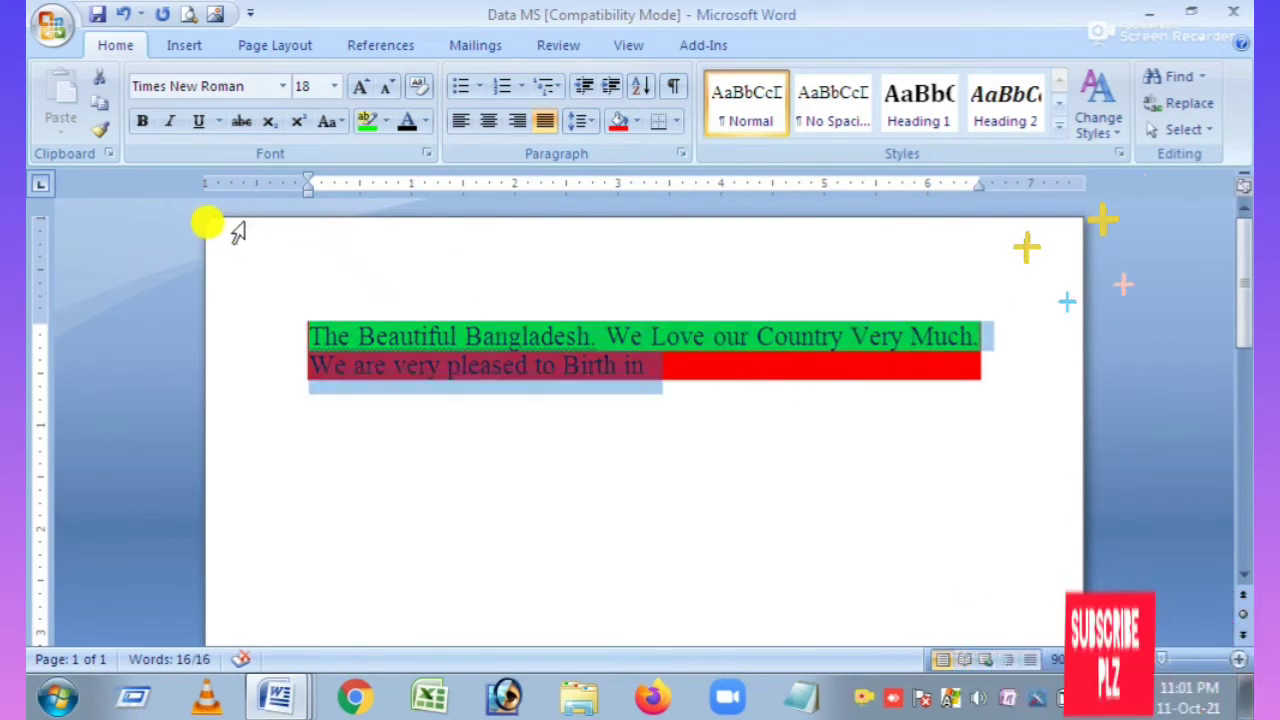
- Delete the selected lines, type a long string of random letters, and start a new line
{"action": "key", "text": "Delete"}
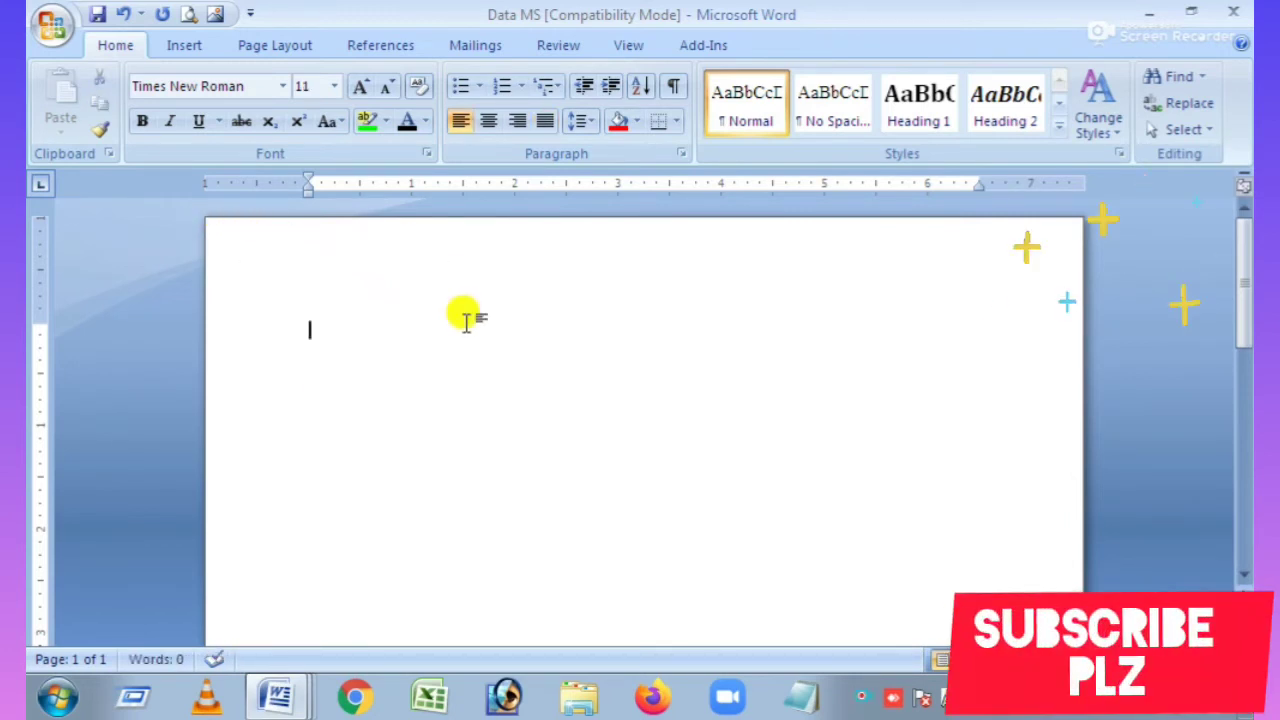
{"action": "type", "text": "sdsdadagdagdagdhdfhfjfdjggk"}
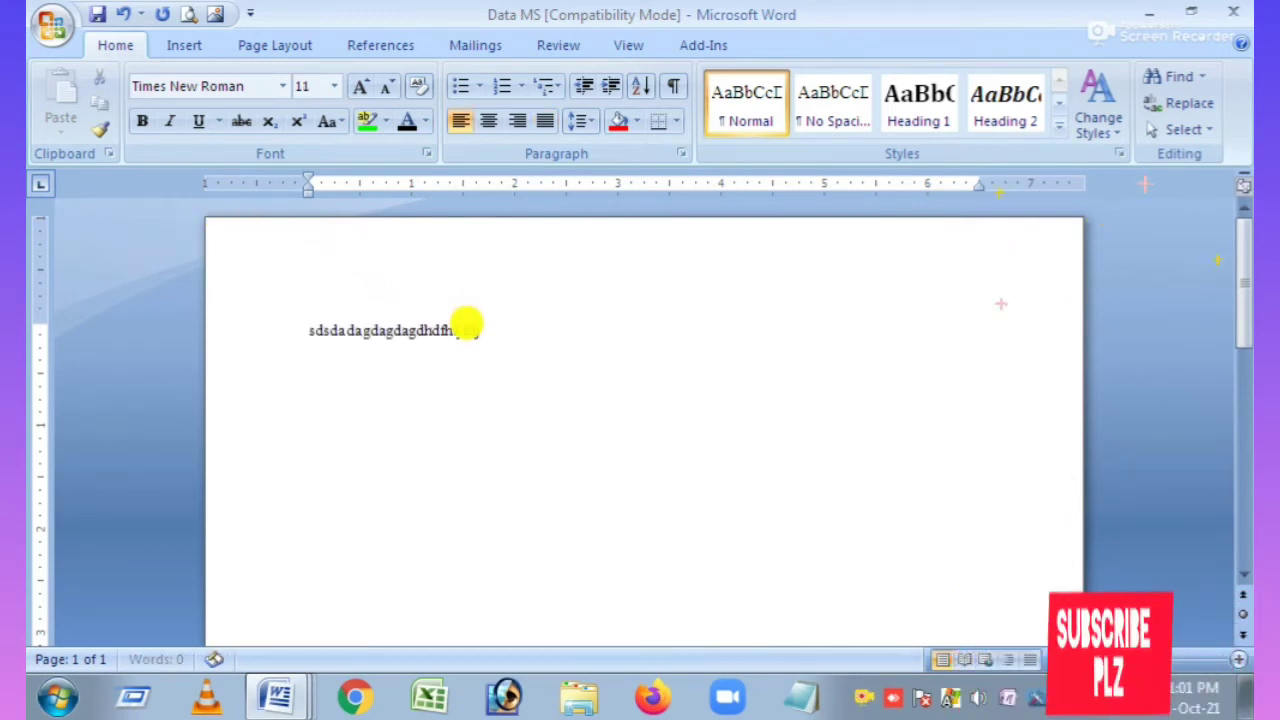
{"action": "type", "text": "hfkhlhjljljhljlgjlghhghgl"}
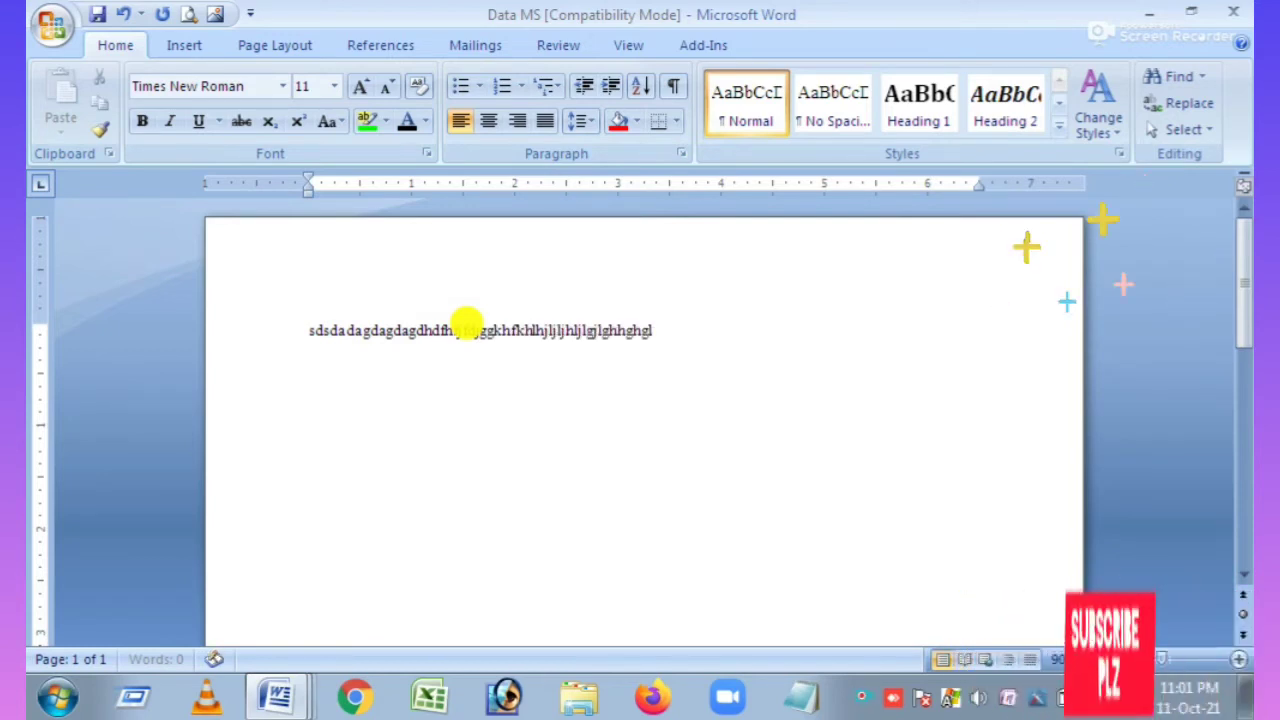
{"action": "type", "text": "llllllllllllgj;llh"}
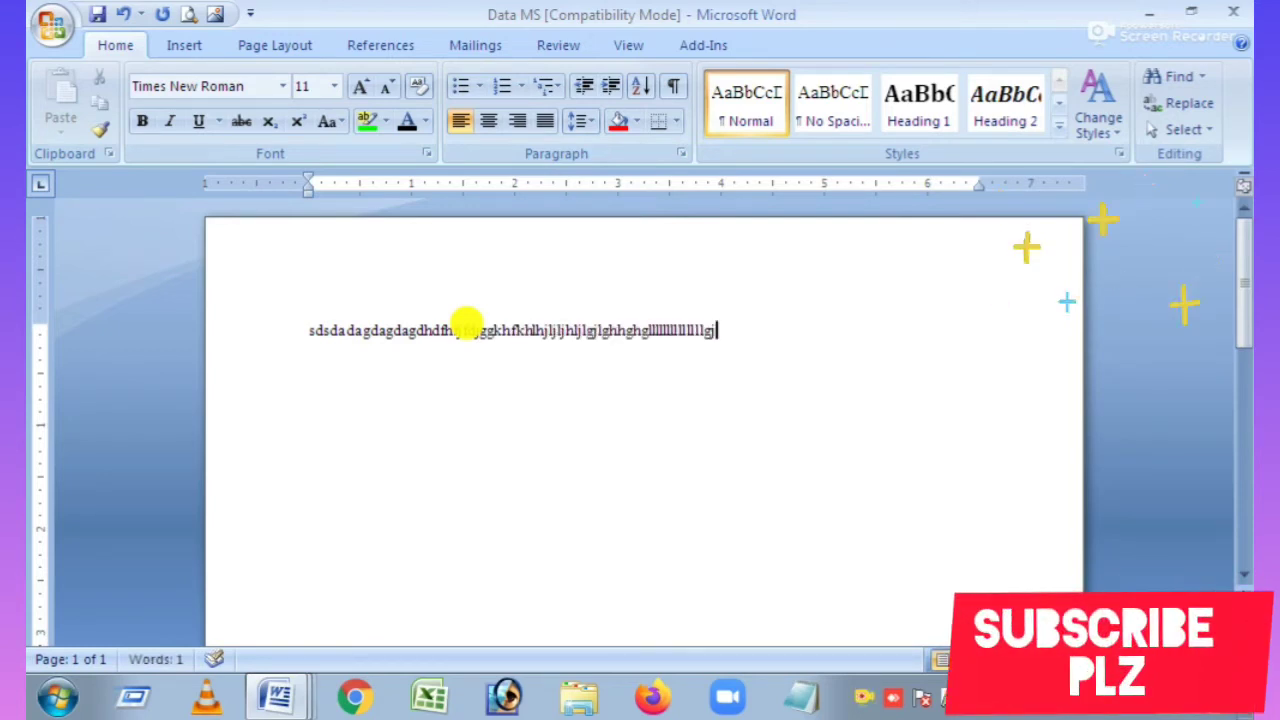
{"action": "type", "text": "kkhshdshsf"}
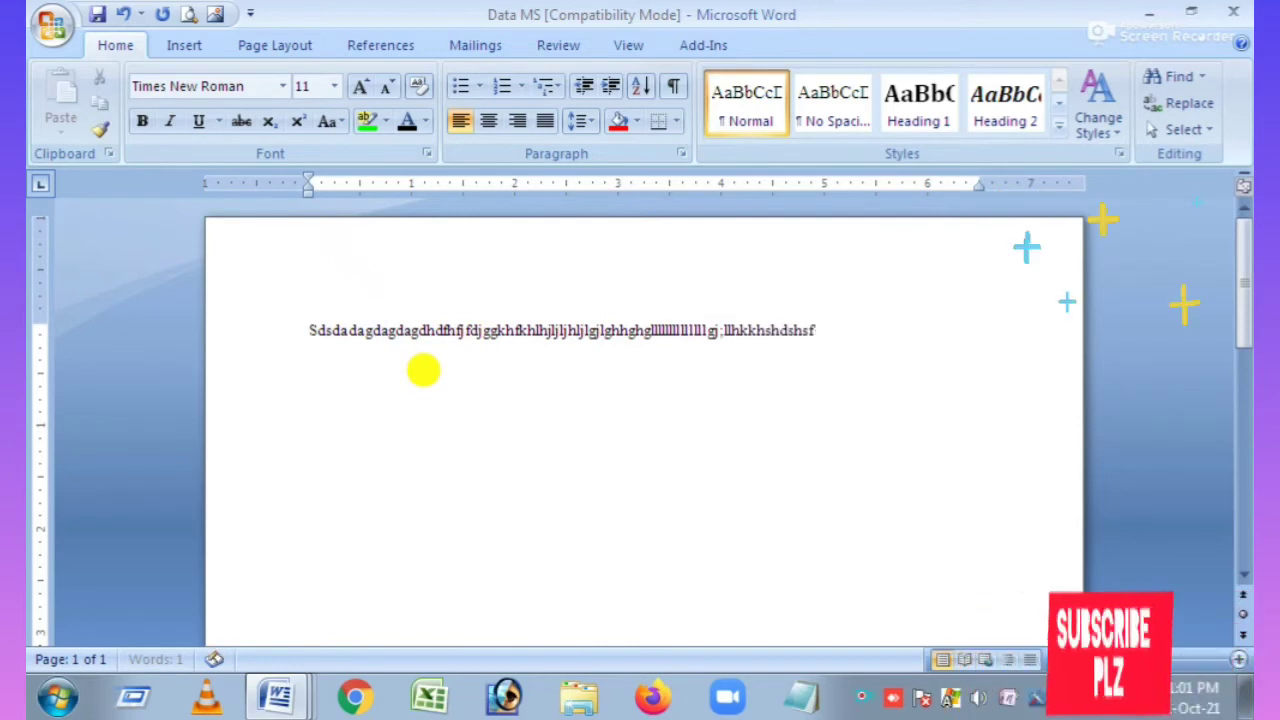
{"action": "type", "text": "sa;fsa;fksa;kfhsk;jhskfhaskjfskjfskjfhskfhsklfhsklshaklfshkl"}
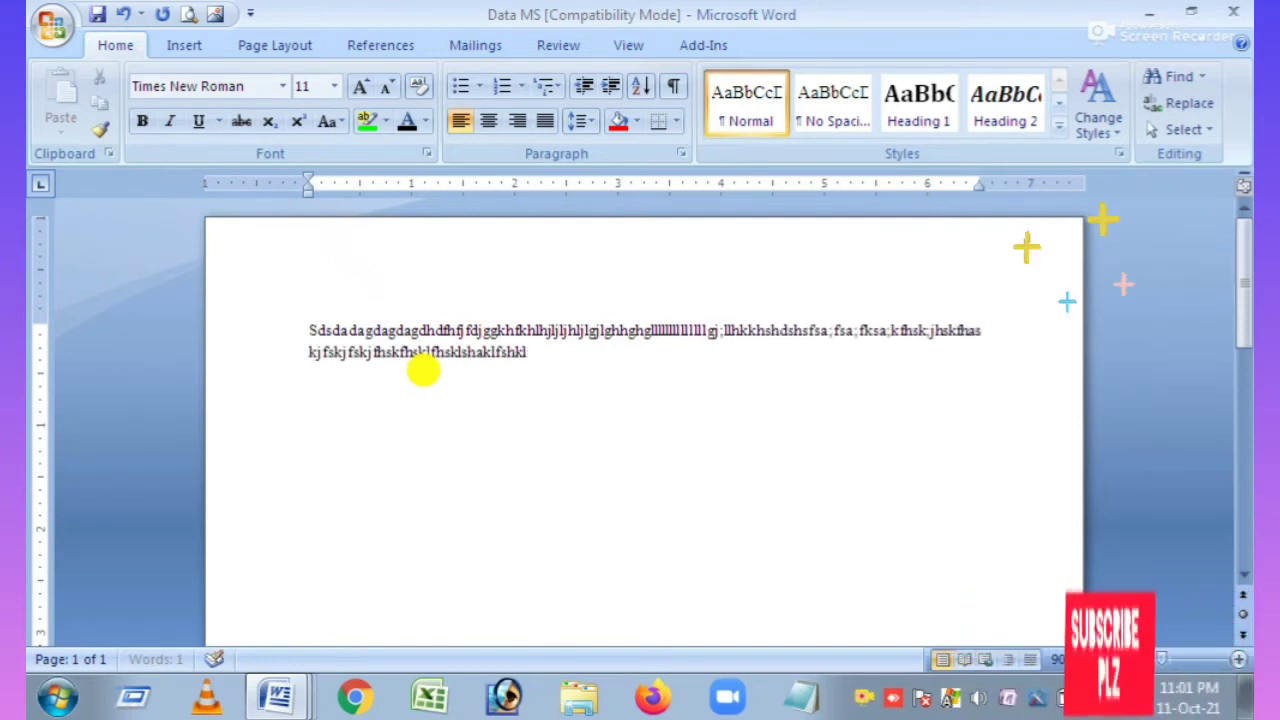
{"action": "type", "text": "fshkfshkf"}
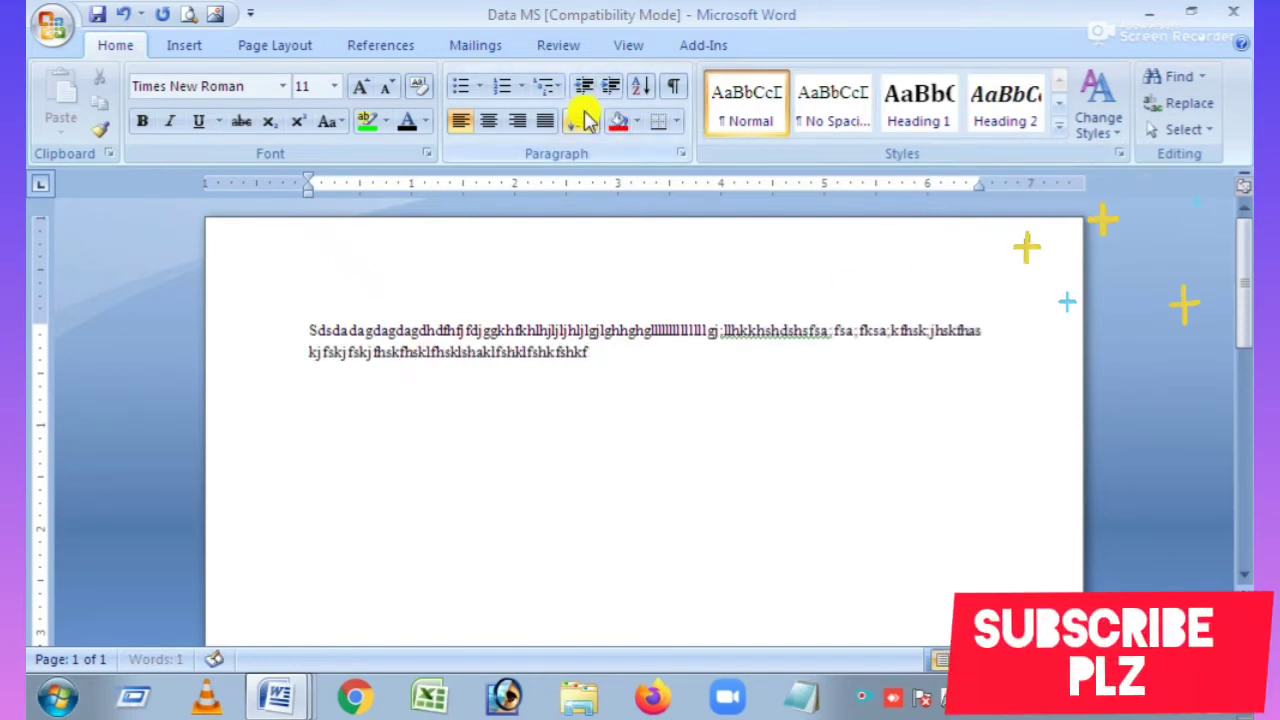
{"action": "key", "text": "Return"}
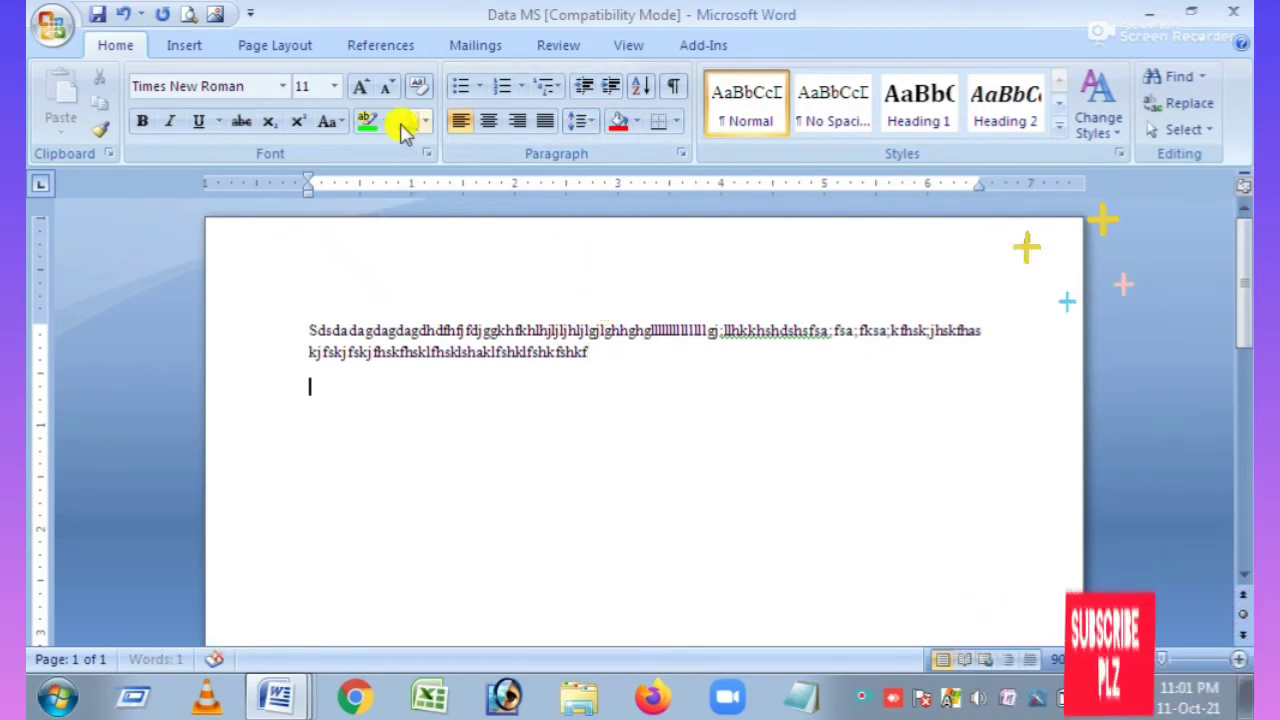
- Add diamond-bulleted items 'Sdgdgdgdgda' and 'Dgsgdds', then an unbulleted line 'dsggsgsd'
{"action": "left_click", "coordinate": [481, 87]}
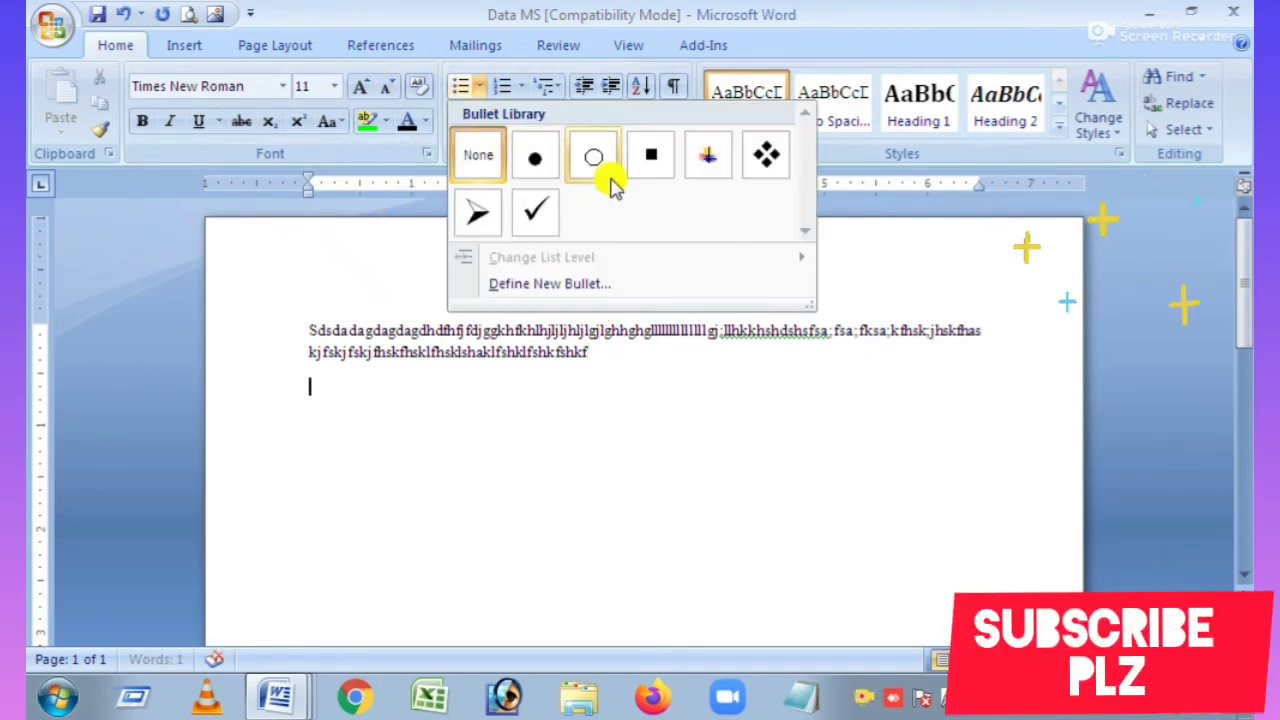
{"action": "left_click", "coordinate": [778, 170]}
{"action": "type", "text": "gdgdgdg"}
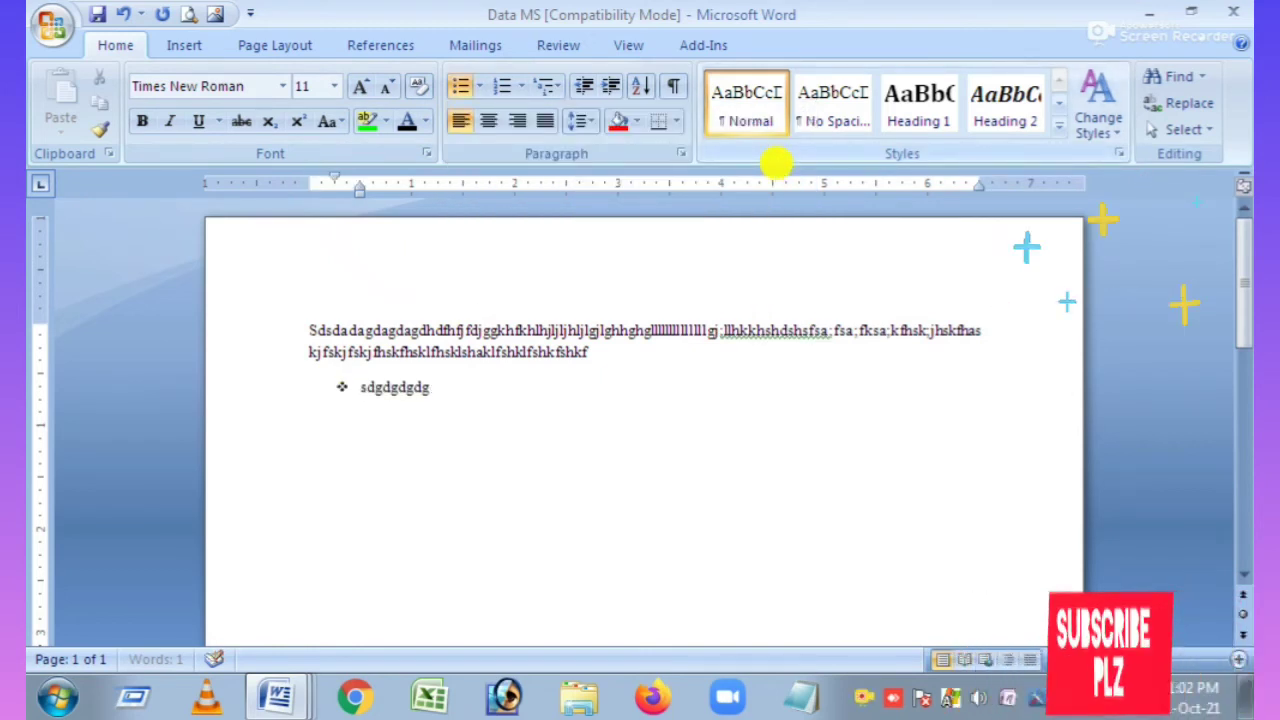
{"action": "type", "text": "da Dgsgdds"}
{"action": "key", "text": "Return"}
{"action": "type", "text": "dsg"}
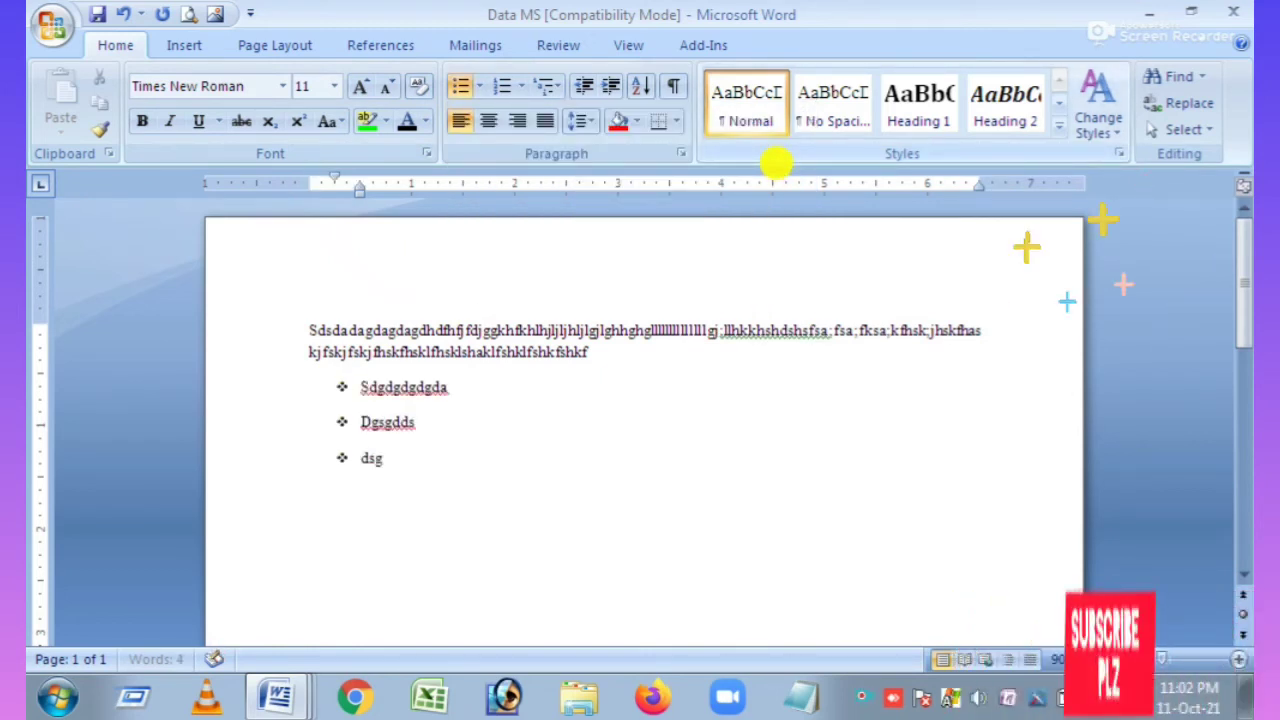
{"action": "type", "text": "gsgsd"}
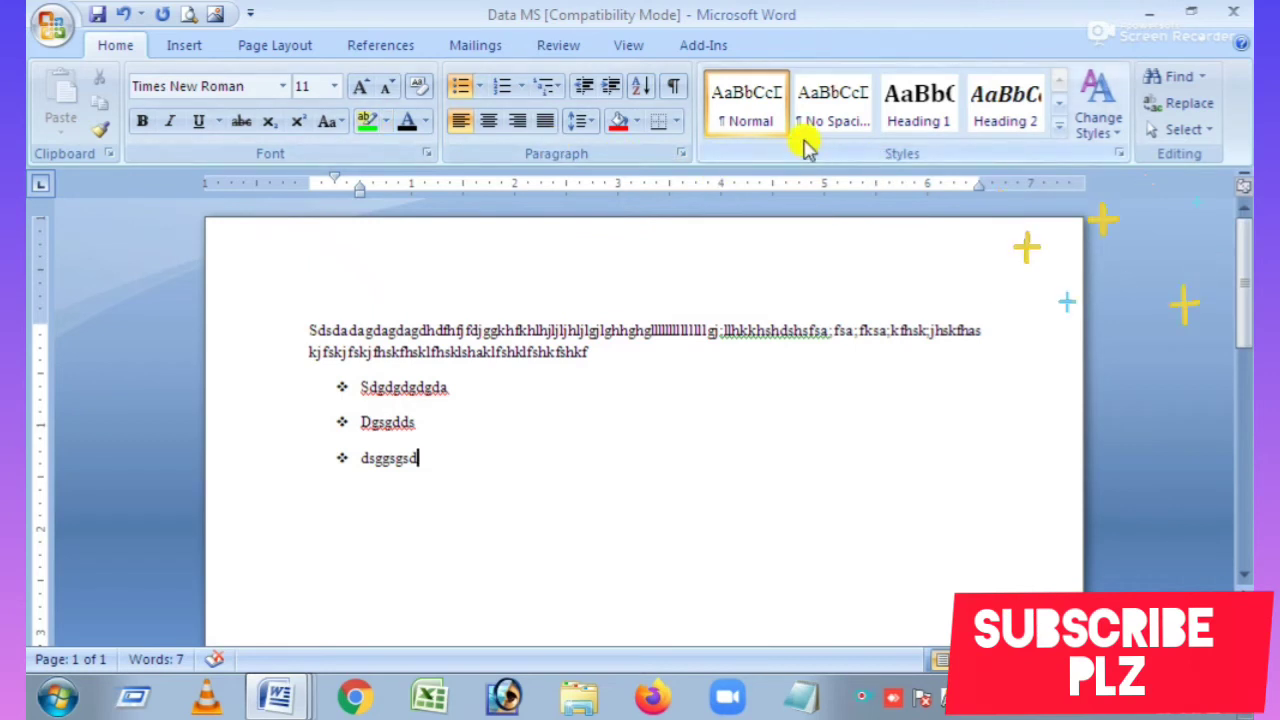
{"action": "left_click", "coordinate": [828, 108]}
{"action": "left_click_drag", "start_coordinate": [434, 434], "coordinate": [284, 327]}
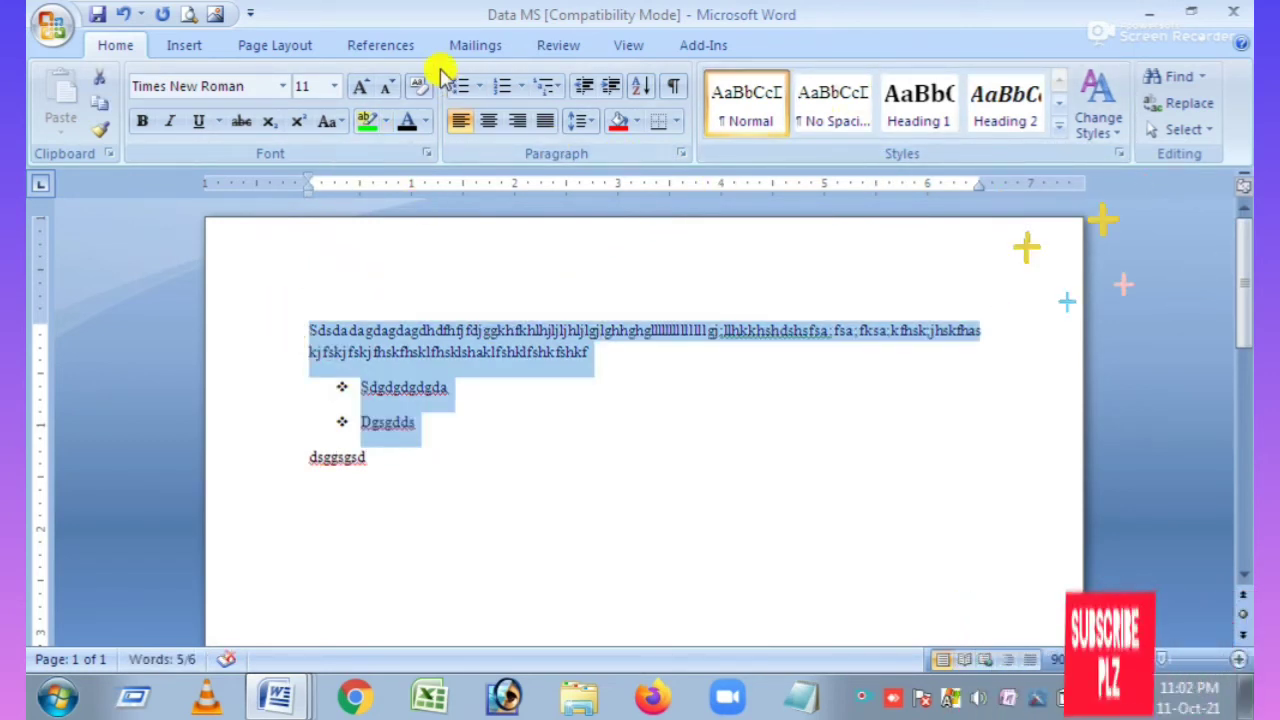
- Switch to the Insert tab and check the picture and table options without inserting anything
{"action": "left_click", "coordinate": [190, 47]}
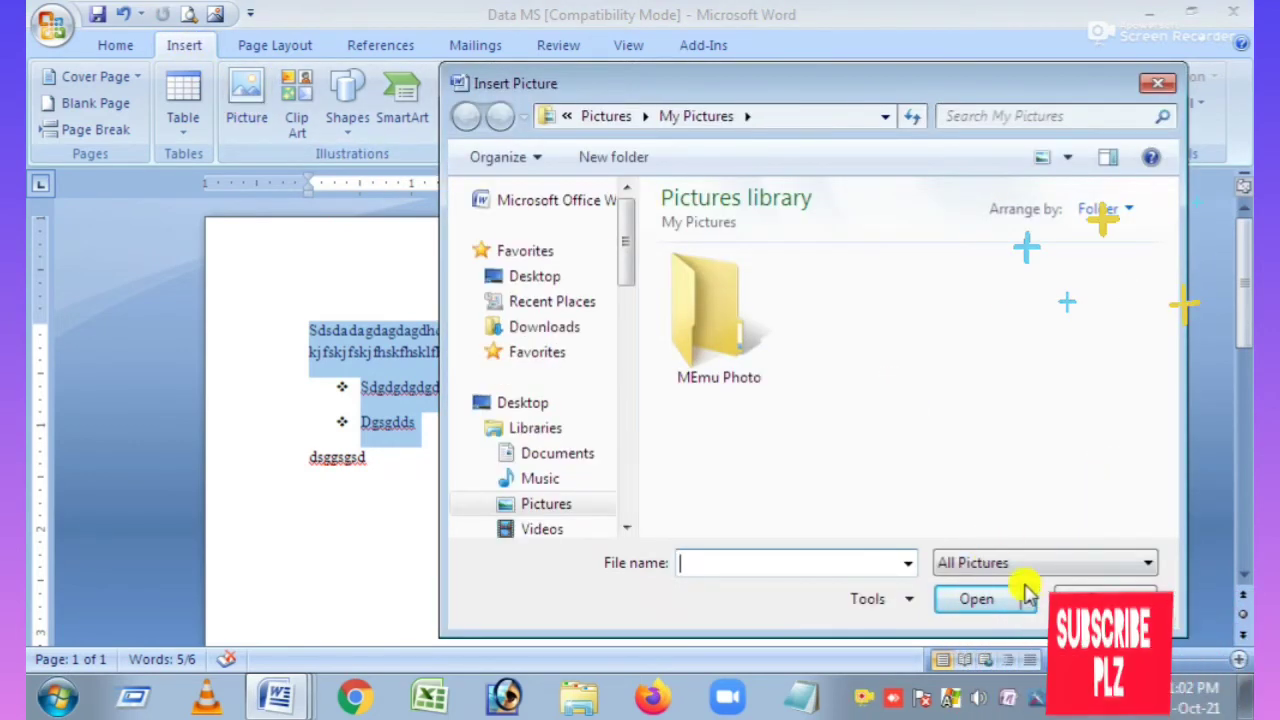
{"action": "left_click", "coordinate": [1108, 597]}
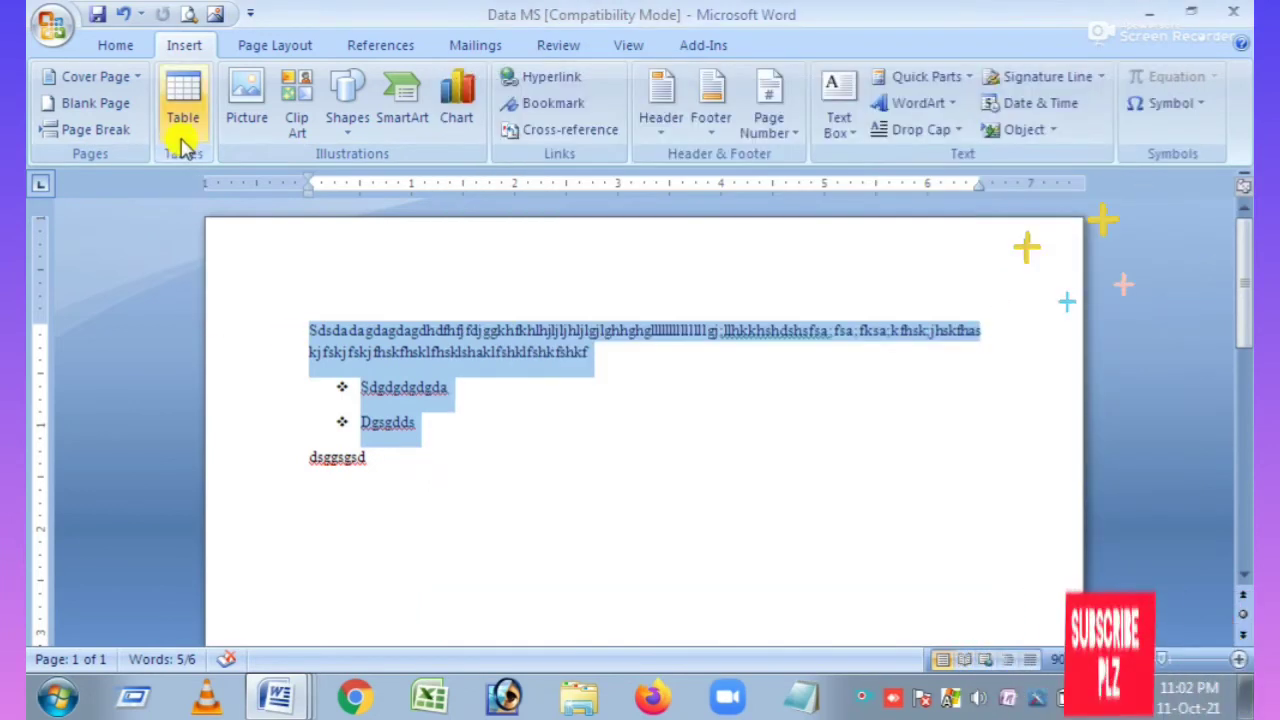
{"action": "left_click", "coordinate": [184, 140]}
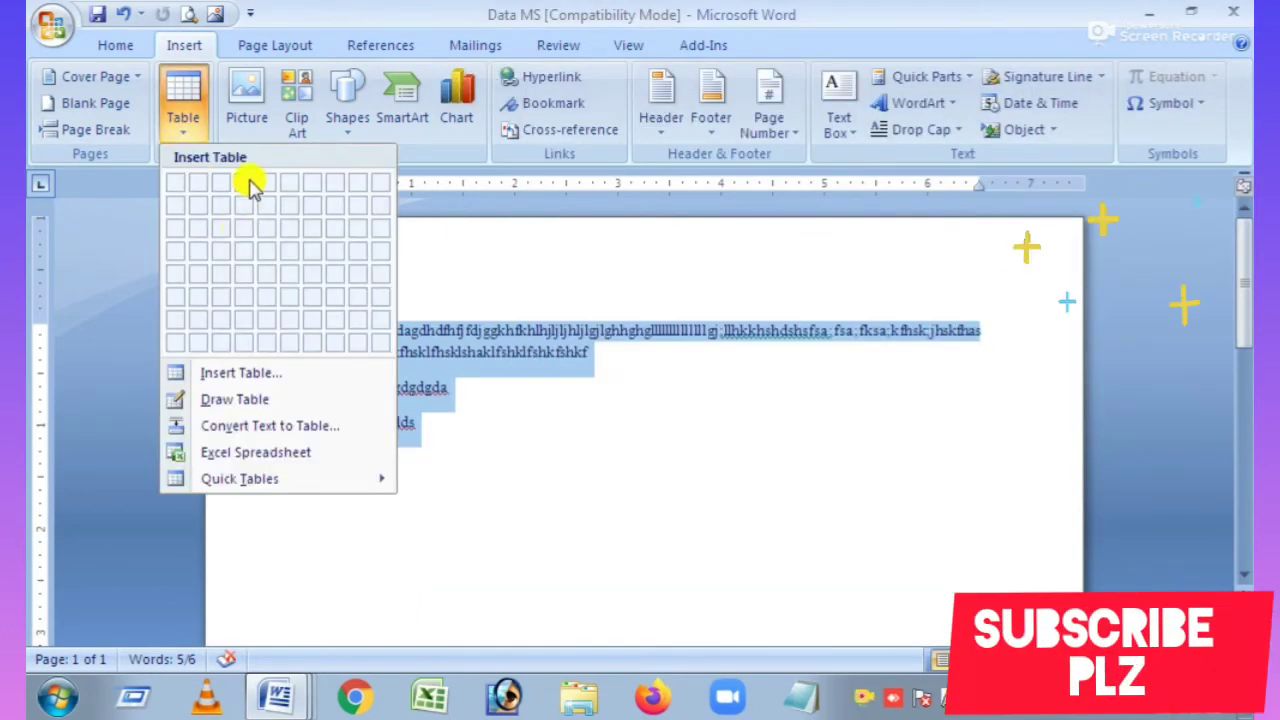
{"action": "left_click", "coordinate": [540, 455]}
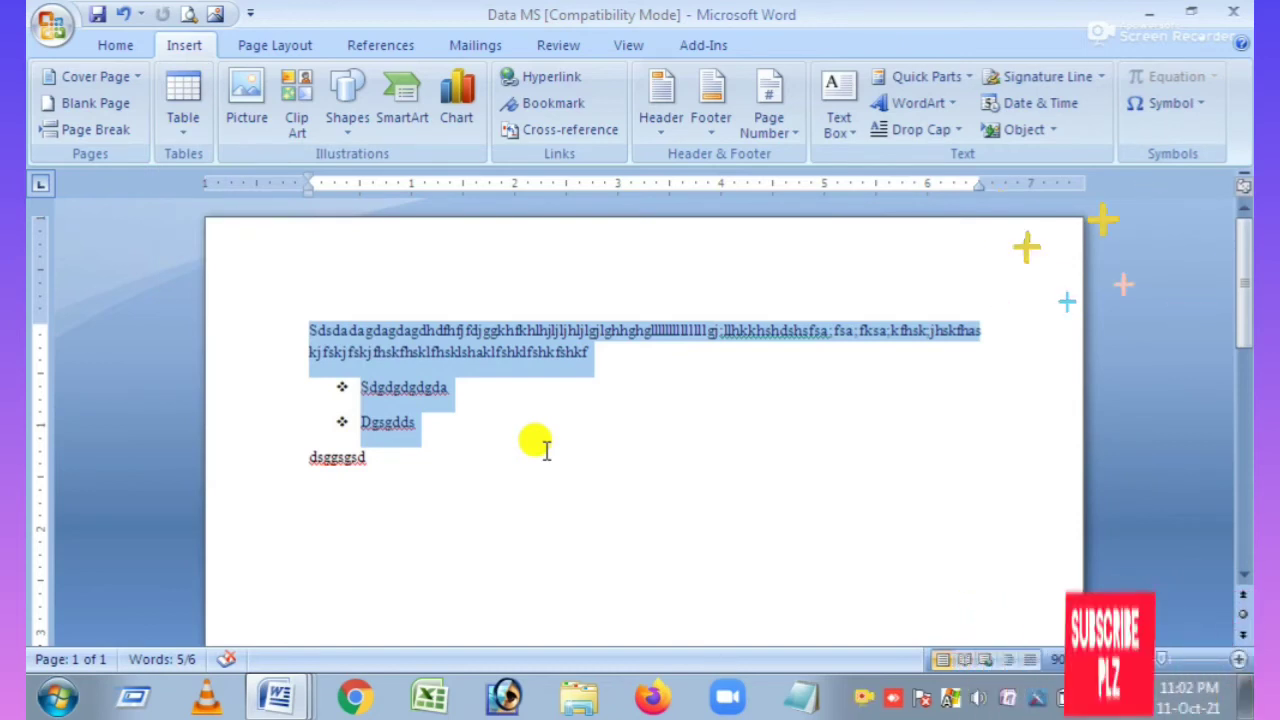
- Draw a donut shape beside the bullets and give it a red shape style
{"action": "left_click", "coordinate": [350, 120]}
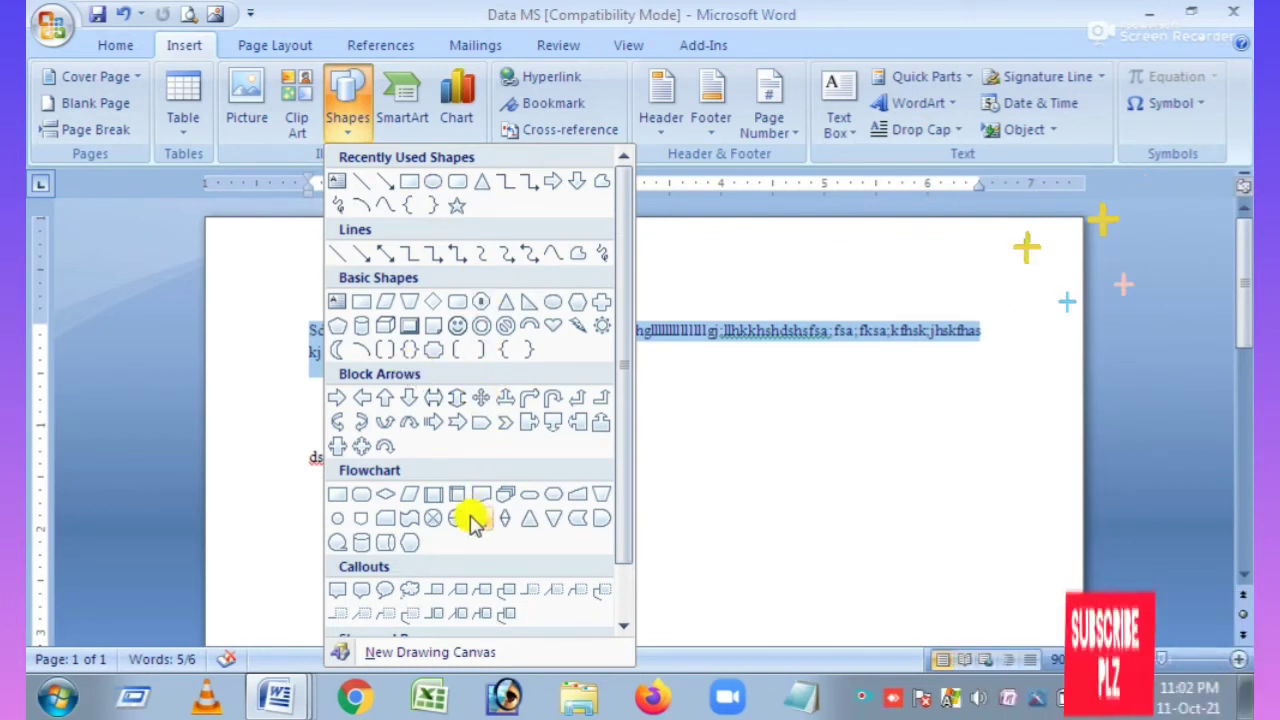
{"action": "left_click", "coordinate": [481, 325]}
{"action": "left_click_drag", "start_coordinate": [632, 404], "coordinate": [790, 548]}
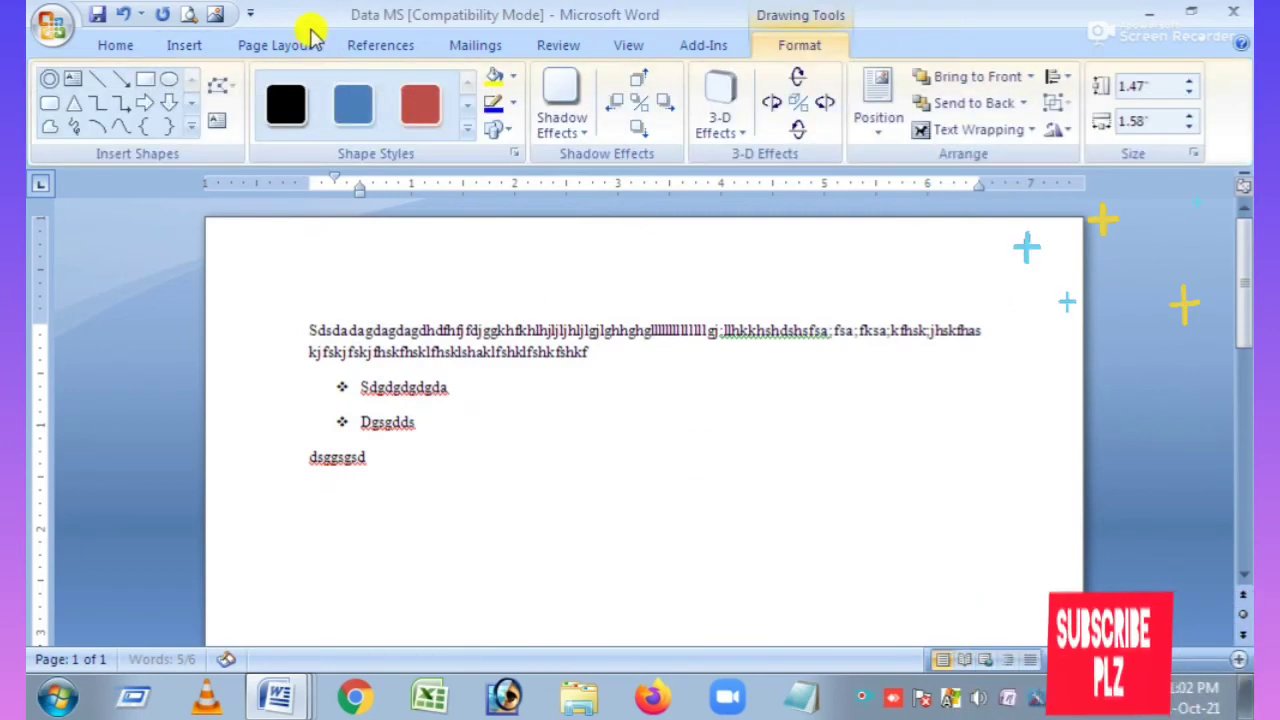
{"action": "left_click", "coordinate": [420, 107]}
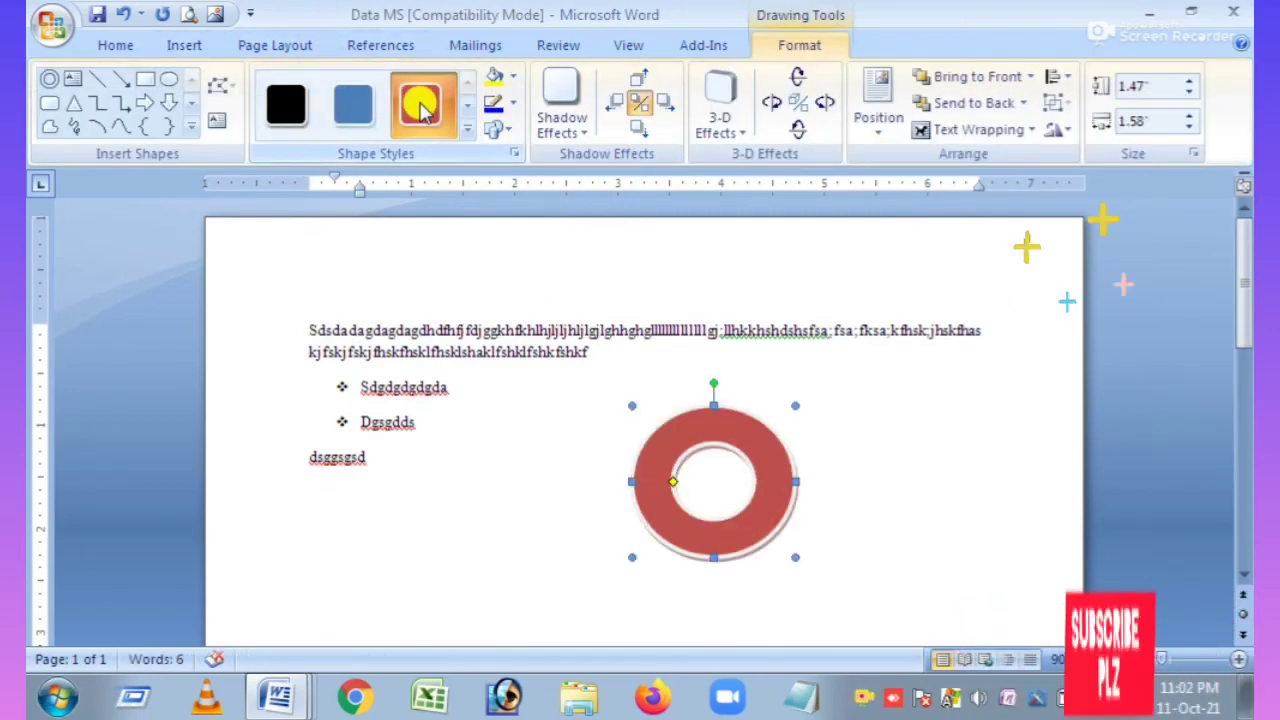
{"action": "left_click", "coordinate": [516, 82]}
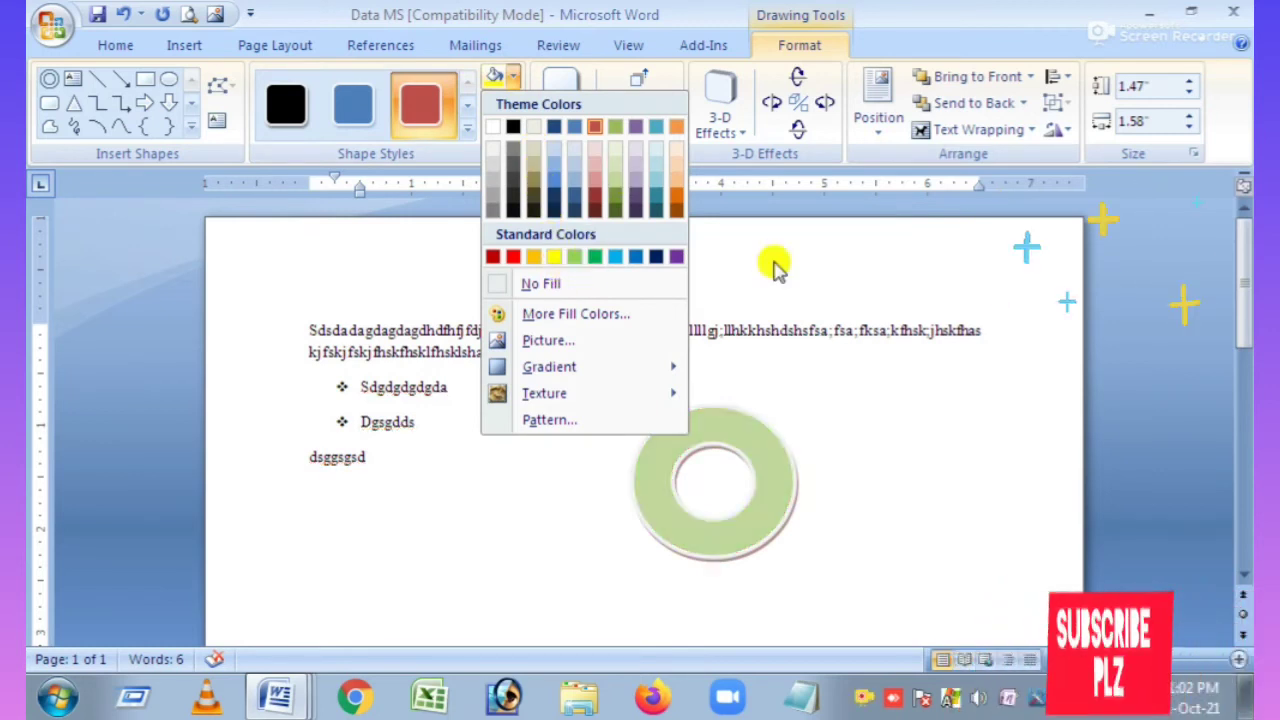
{"action": "left_click", "coordinate": [851, 443]}
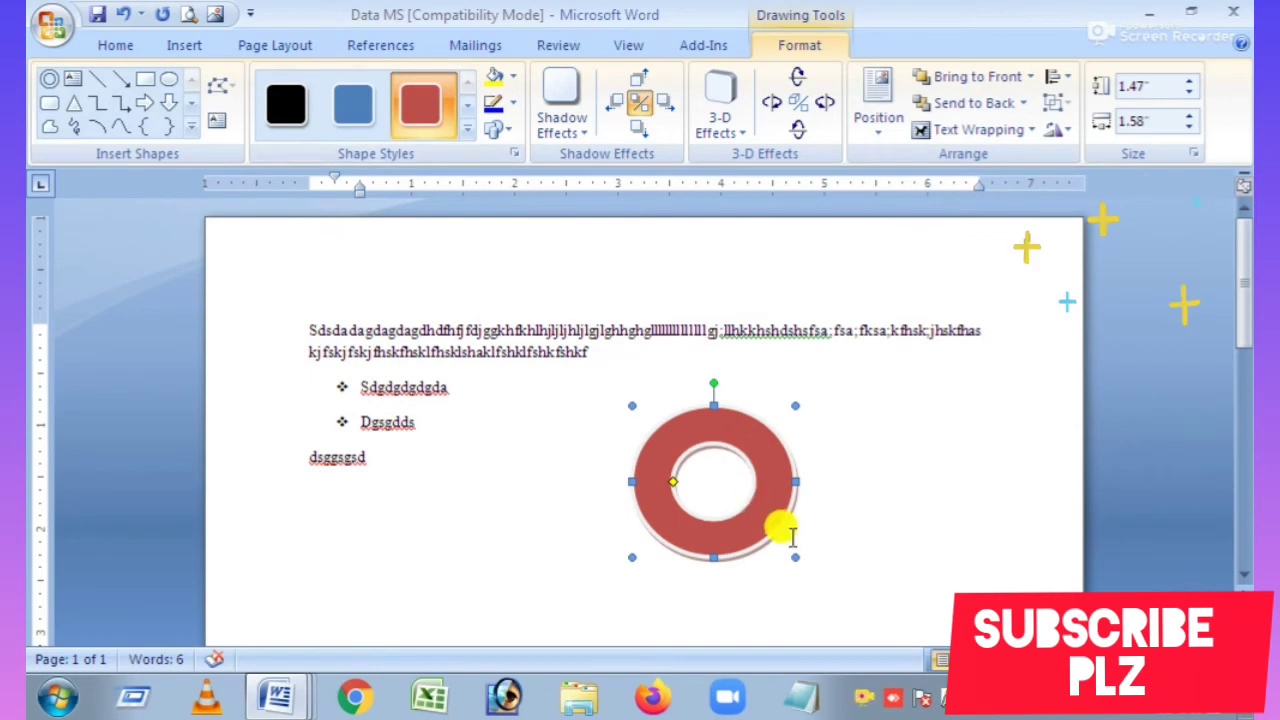
{"action": "left_click", "coordinate": [755, 585]}
- Set the donut's wrapping to In Front of Text and move it over the first paragraph's end
{"action": "right_click", "coordinate": [752, 505]}
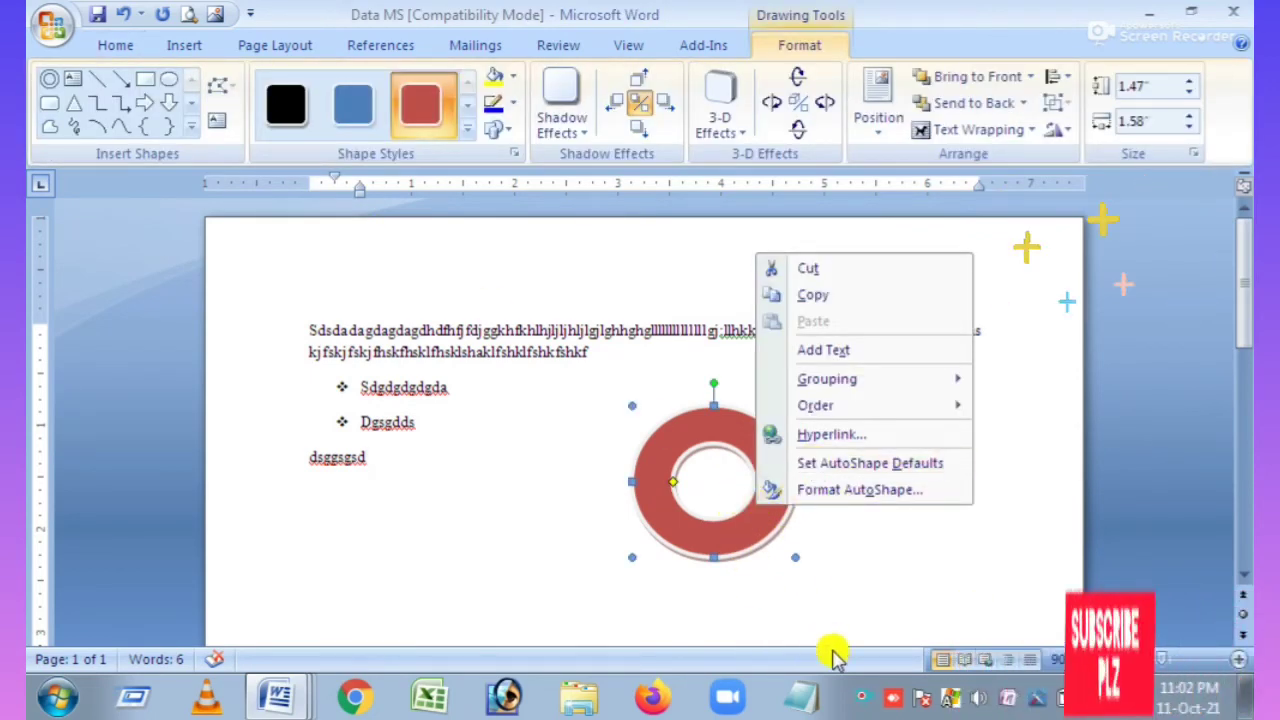
{"action": "left_click", "coordinate": [733, 549]}
{"action": "left_click", "coordinate": [980, 132]}
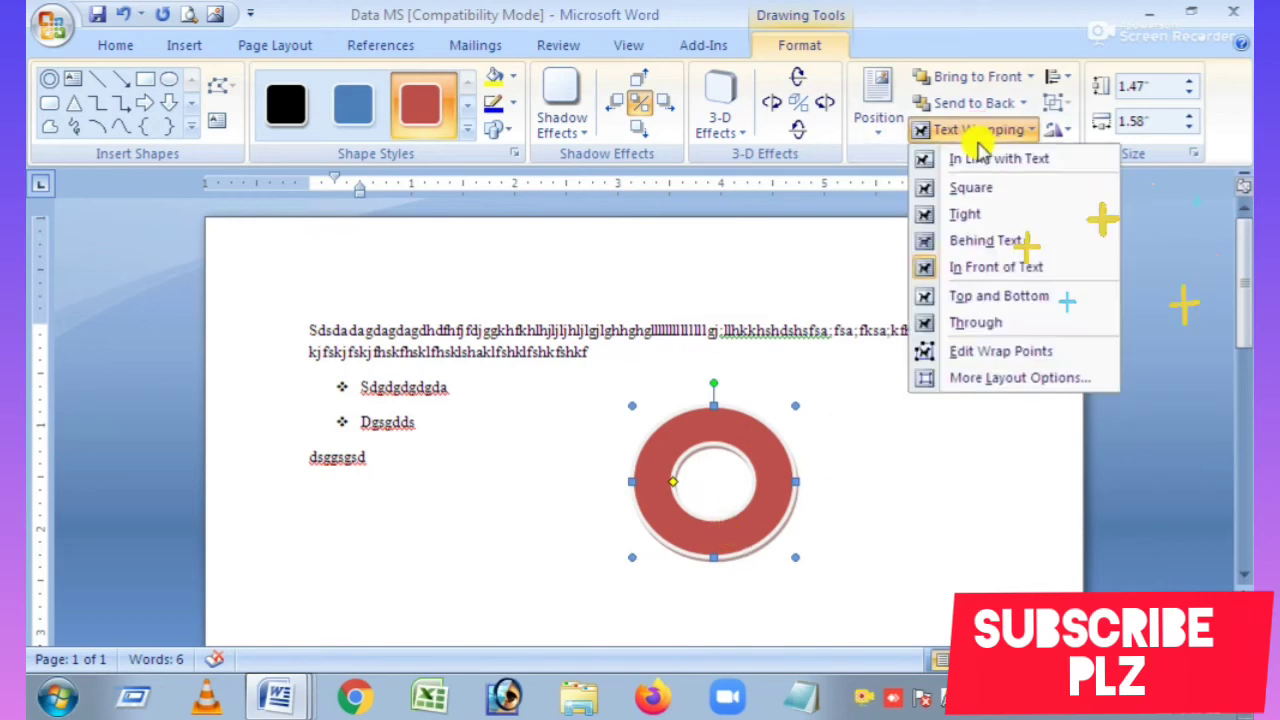
{"action": "left_click", "coordinate": [980, 270]}
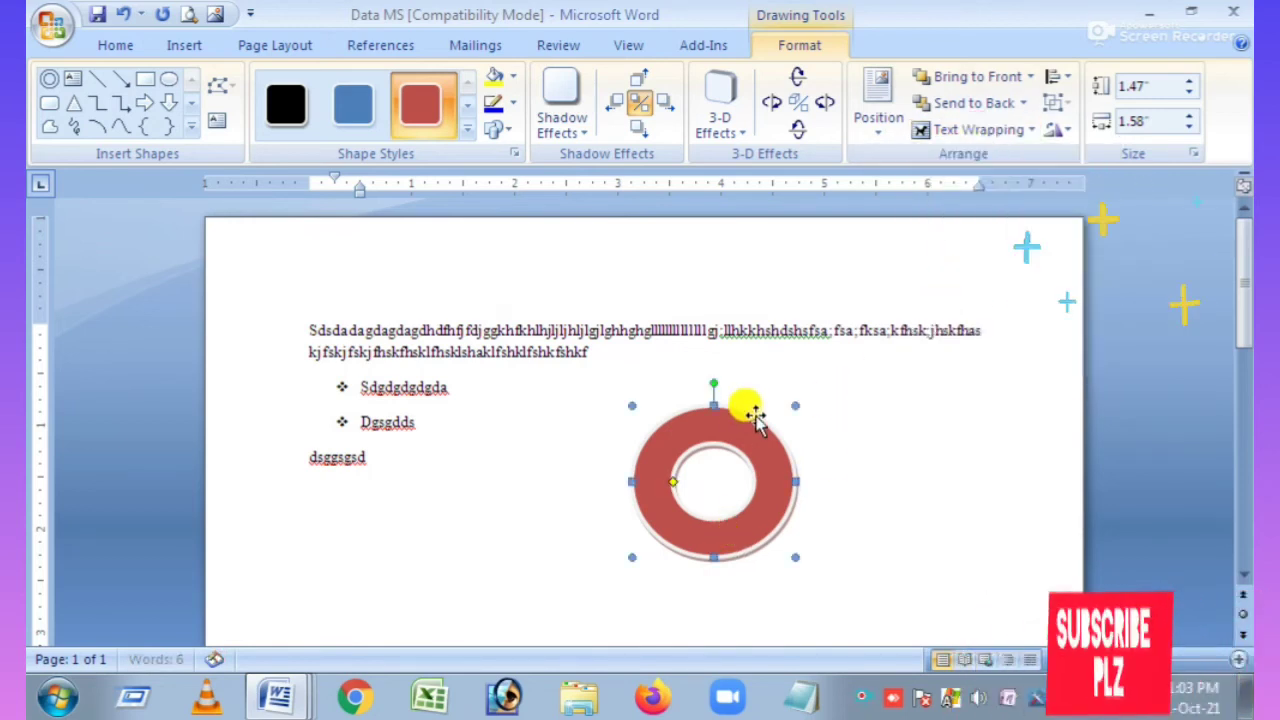
{"action": "mouse_move", "coordinate": [748, 414]}
{"action": "left_mouse_down"}
{"action": "mouse_move", "coordinate": [498, 270]}
{"action": "mouse_move", "coordinate": [631, 303]}
{"action": "mouse_move", "coordinate": [899, 313]}
{"action": "left_mouse_up"}
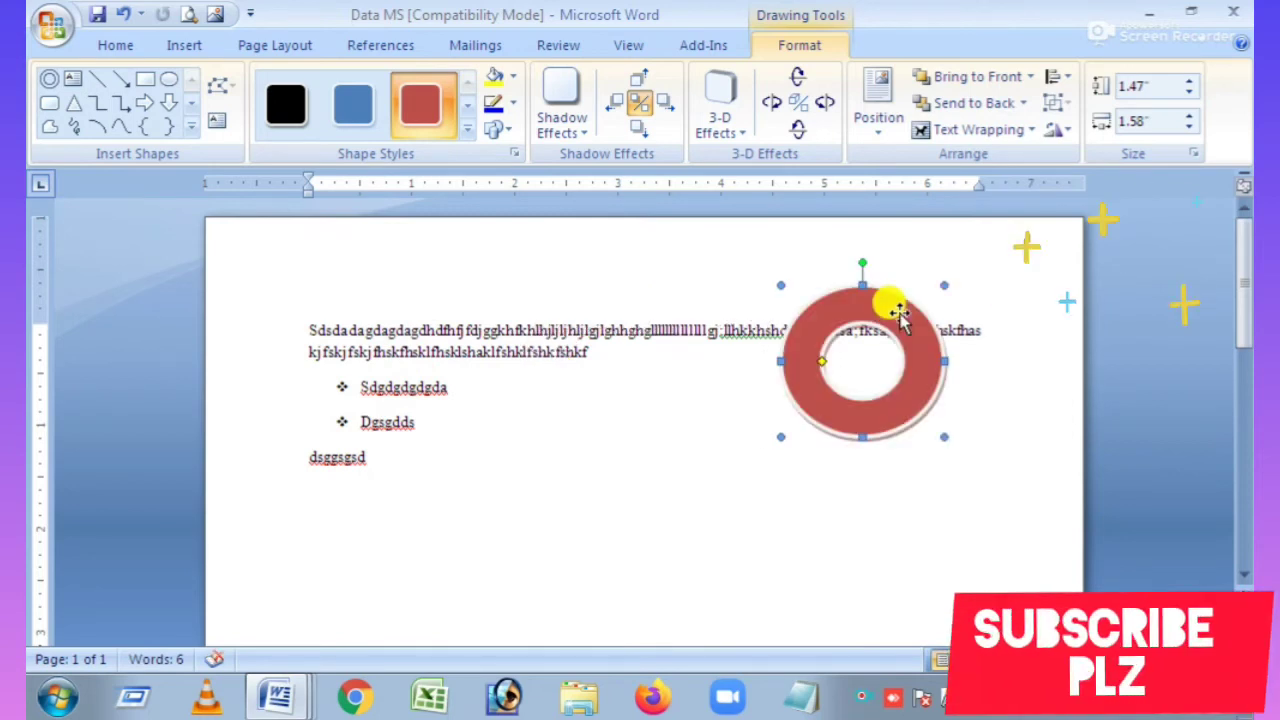
- Switch to Page Layout and open the Print dialog, reviewing Word's printing options
{"action": "left_click", "coordinate": [186, 46]}
{"action": "left_click", "coordinate": [263, 46]}
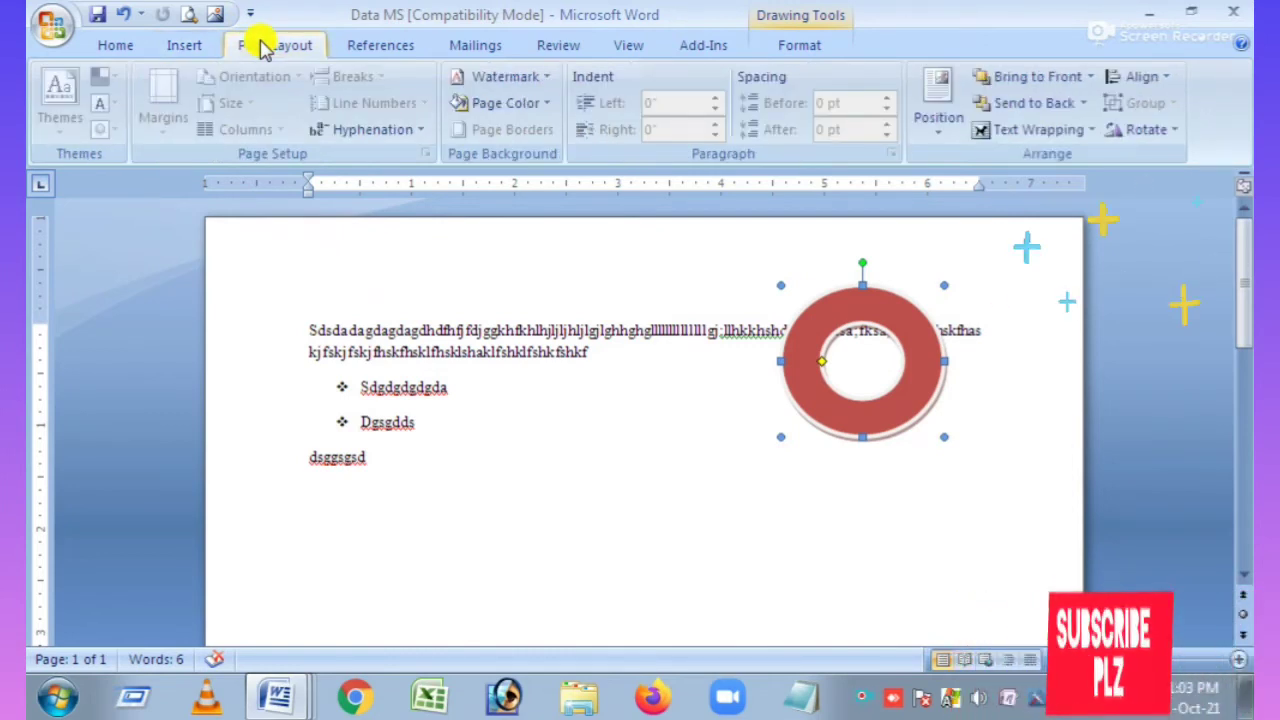
{"action": "key", "text": "ctrl+p"}
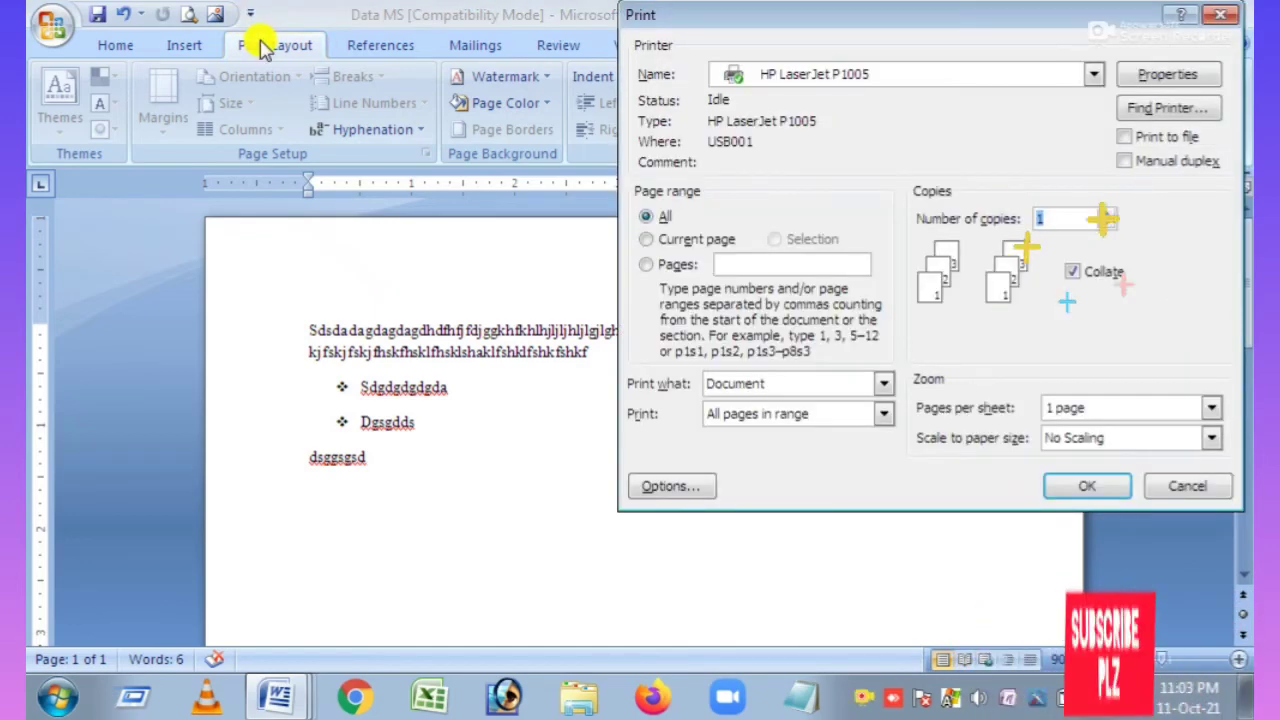
{"action": "left_click", "coordinate": [697, 489]}
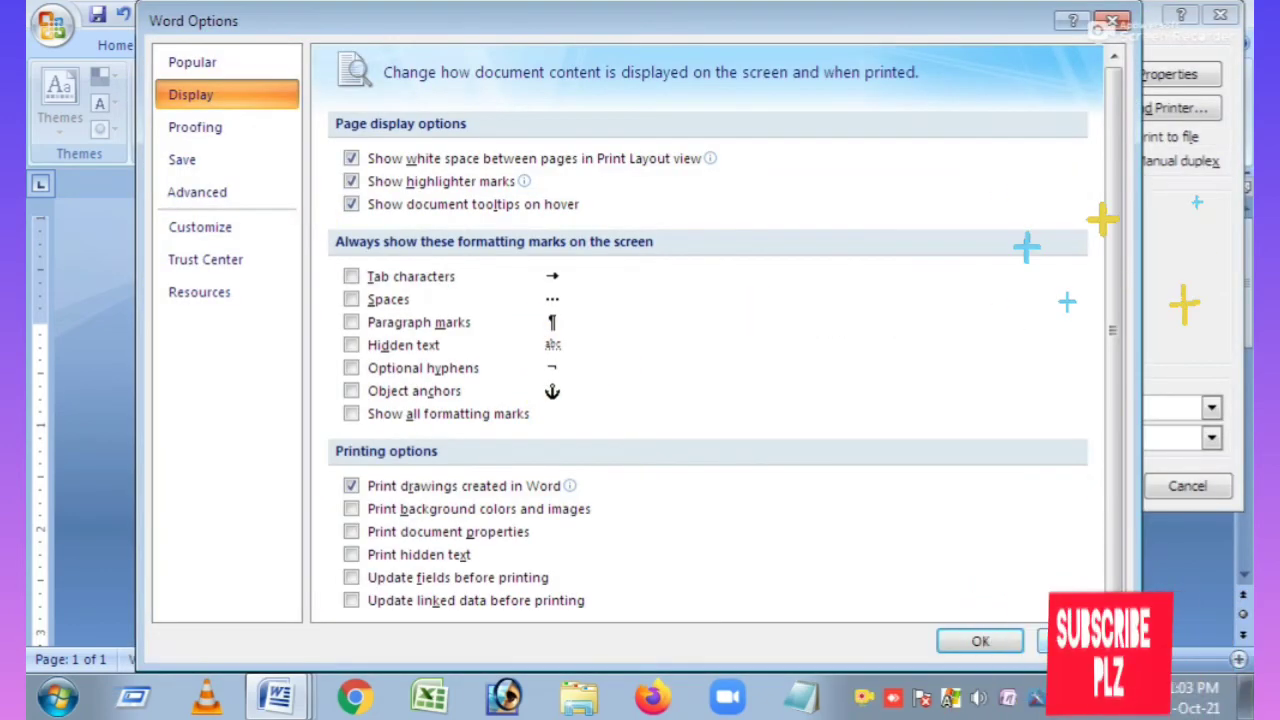
{"action": "key", "text": "Escape"}
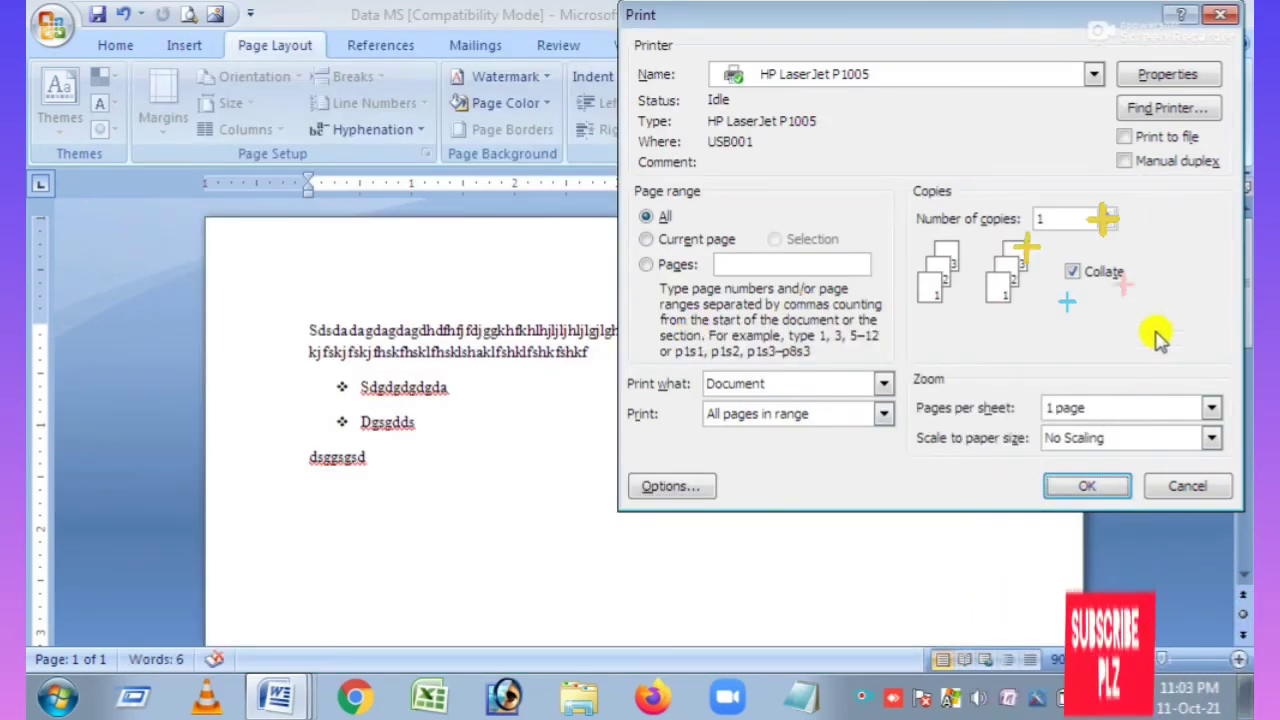
- Review the HP LaserJet P1005 properties, print one copy and queue it behind the other job
{"action": "left_click", "coordinate": [1160, 78]}
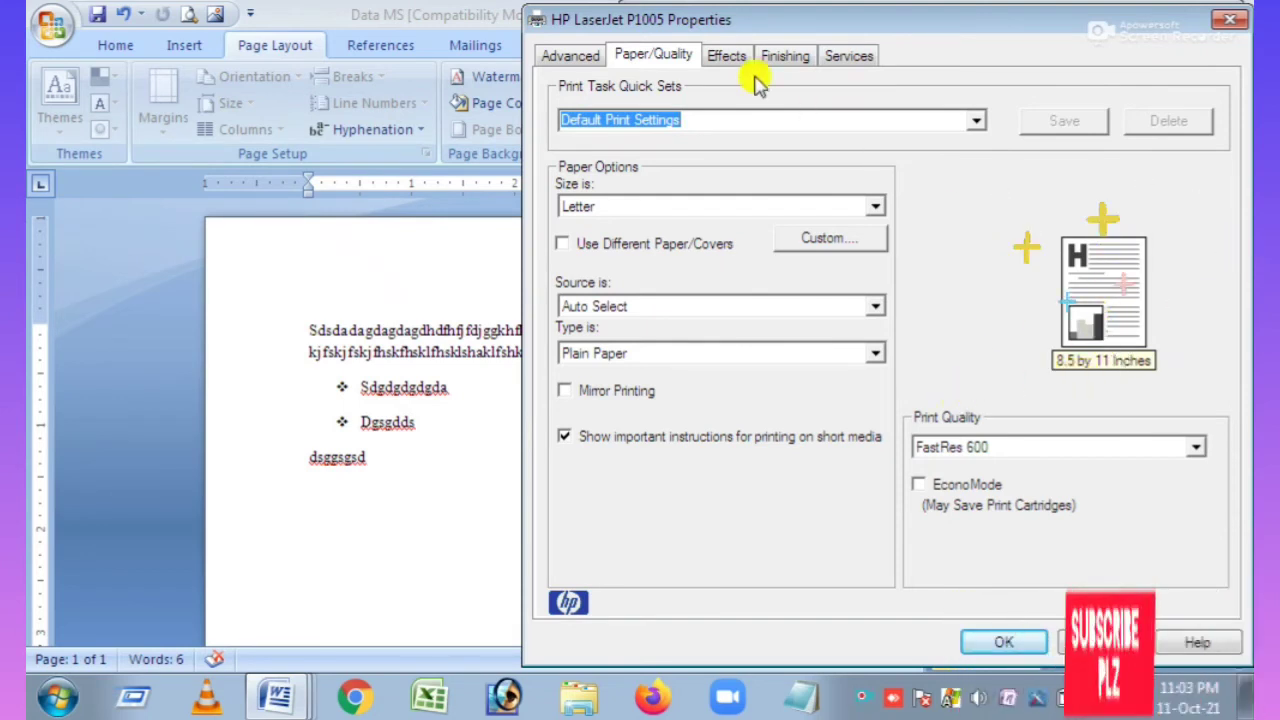
{"action": "left_click", "coordinate": [580, 55]}
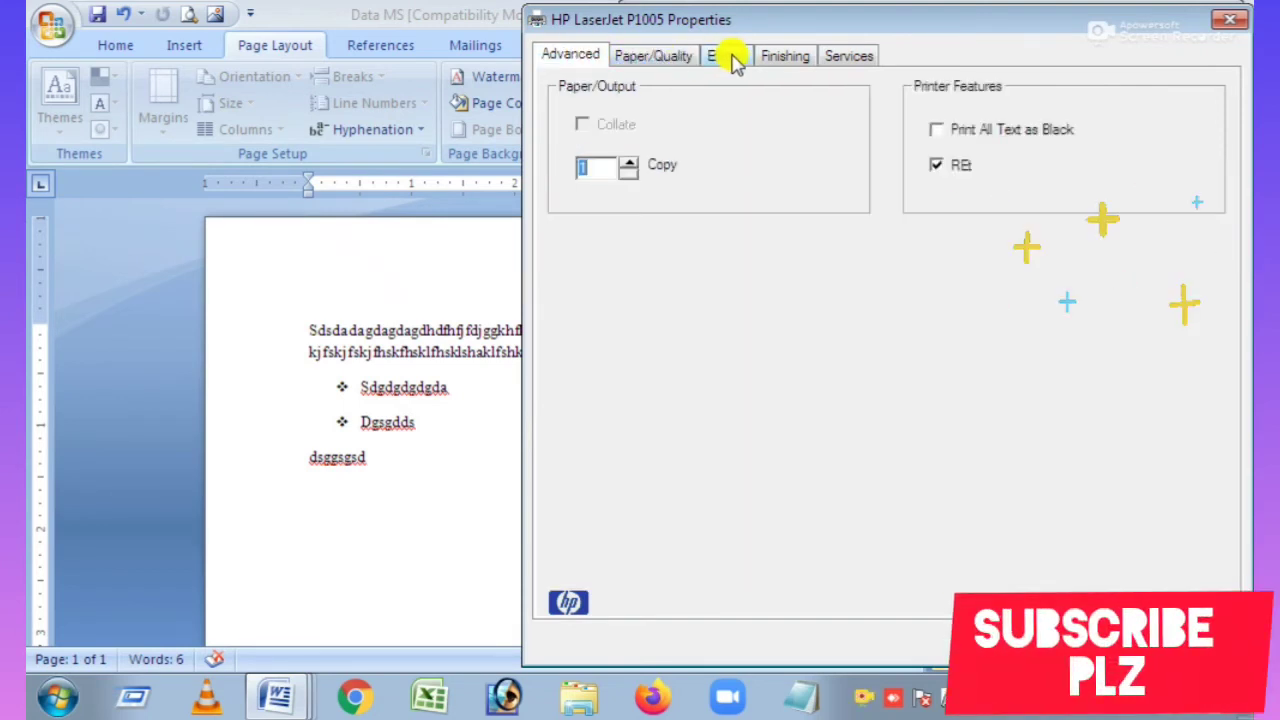
{"action": "left_click", "coordinate": [1190, 590]}
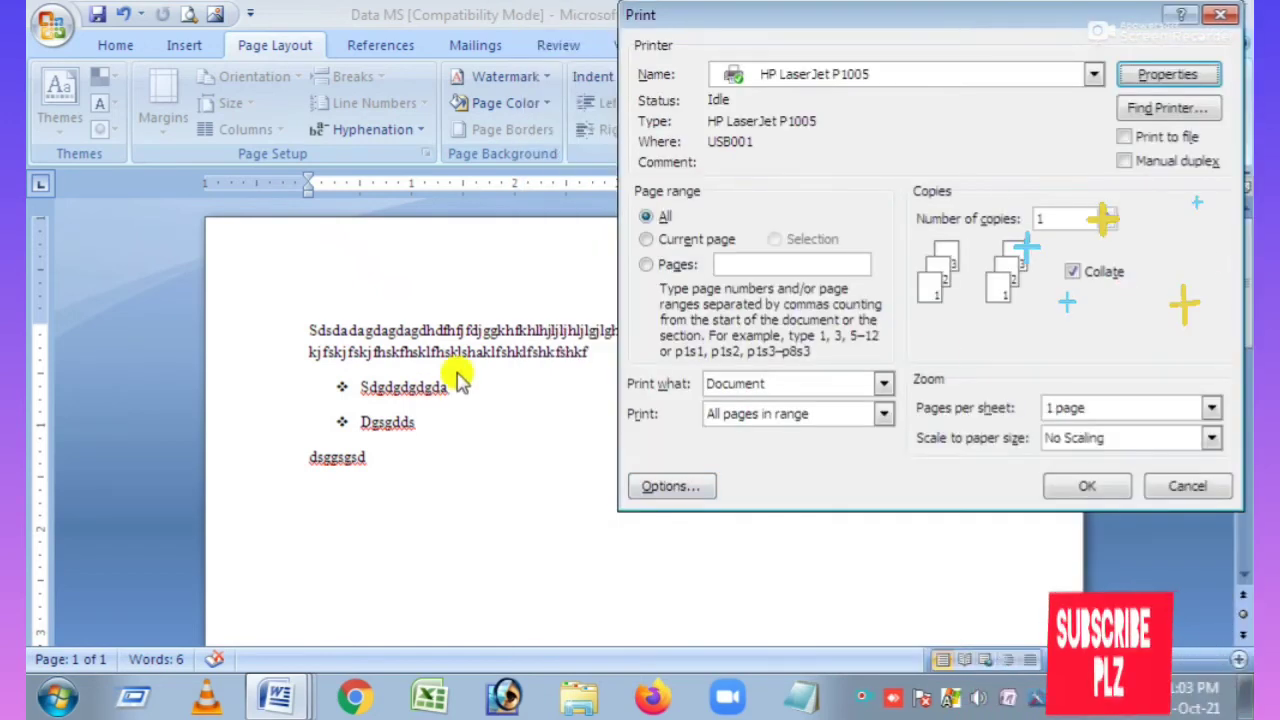
{"action": "left_click", "coordinate": [1076, 490]}
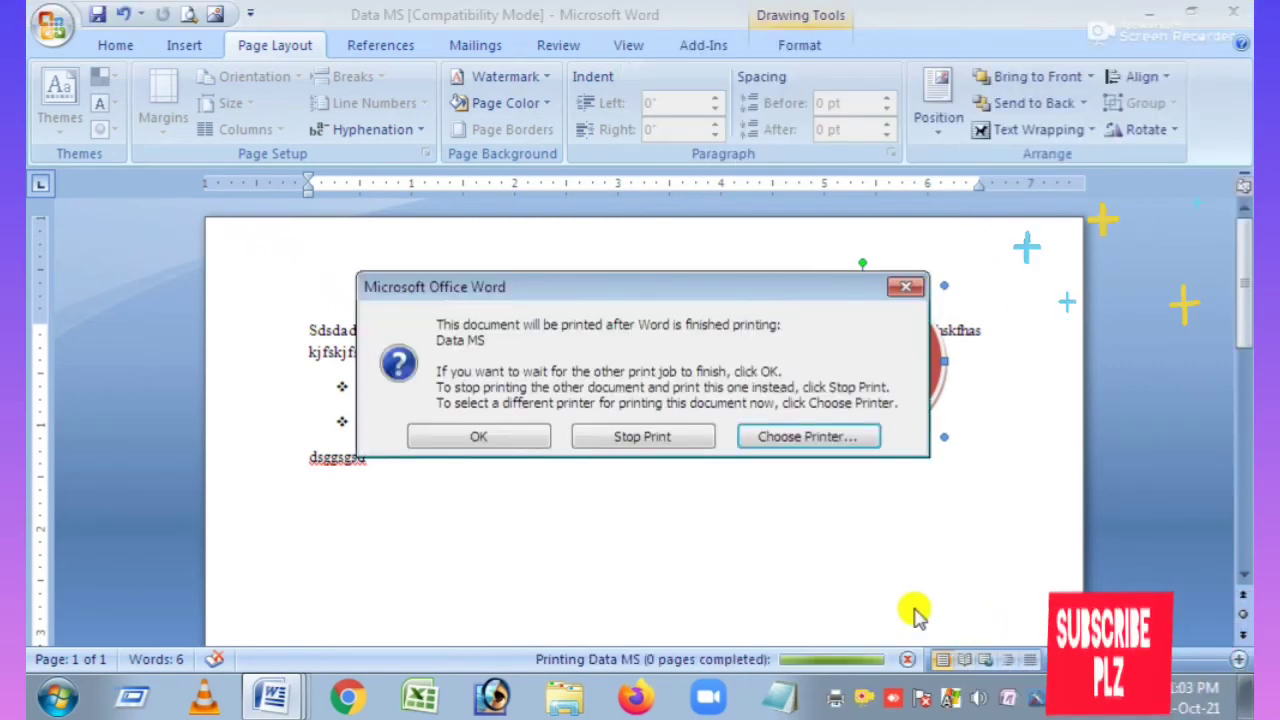
{"action": "left_click", "coordinate": [900, 285]}
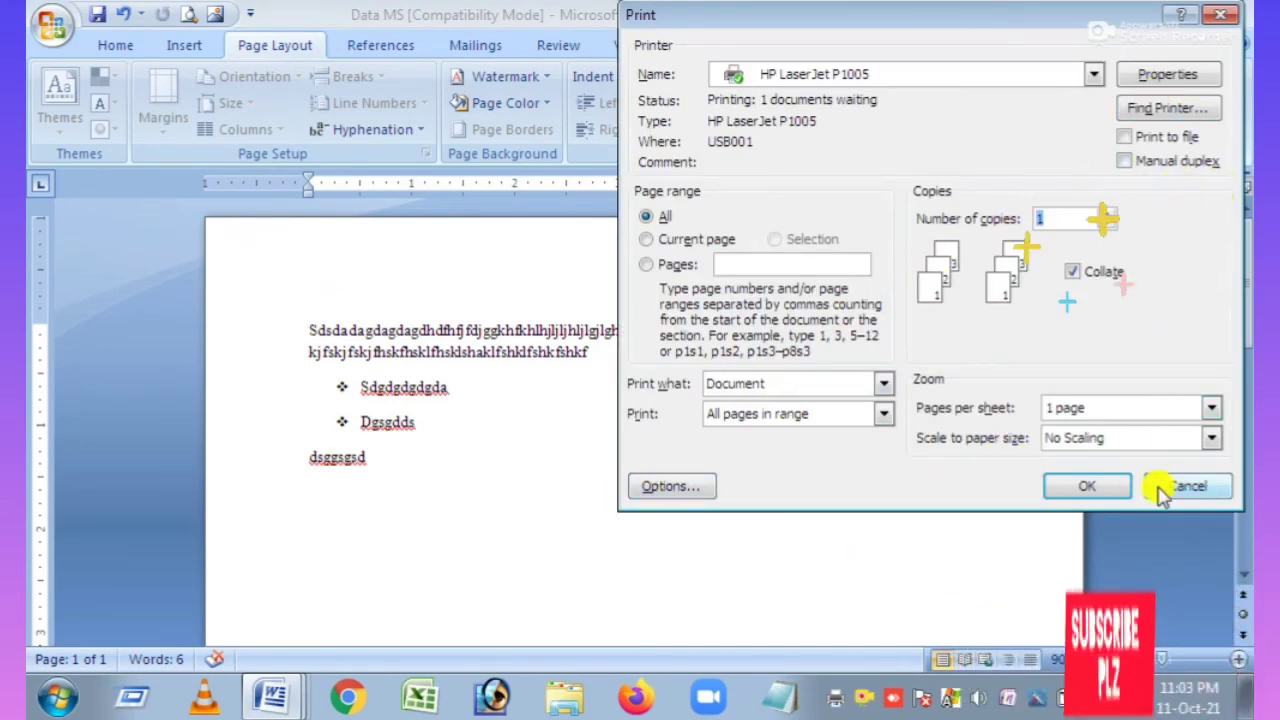
{"action": "left_click", "coordinate": [1160, 486]}
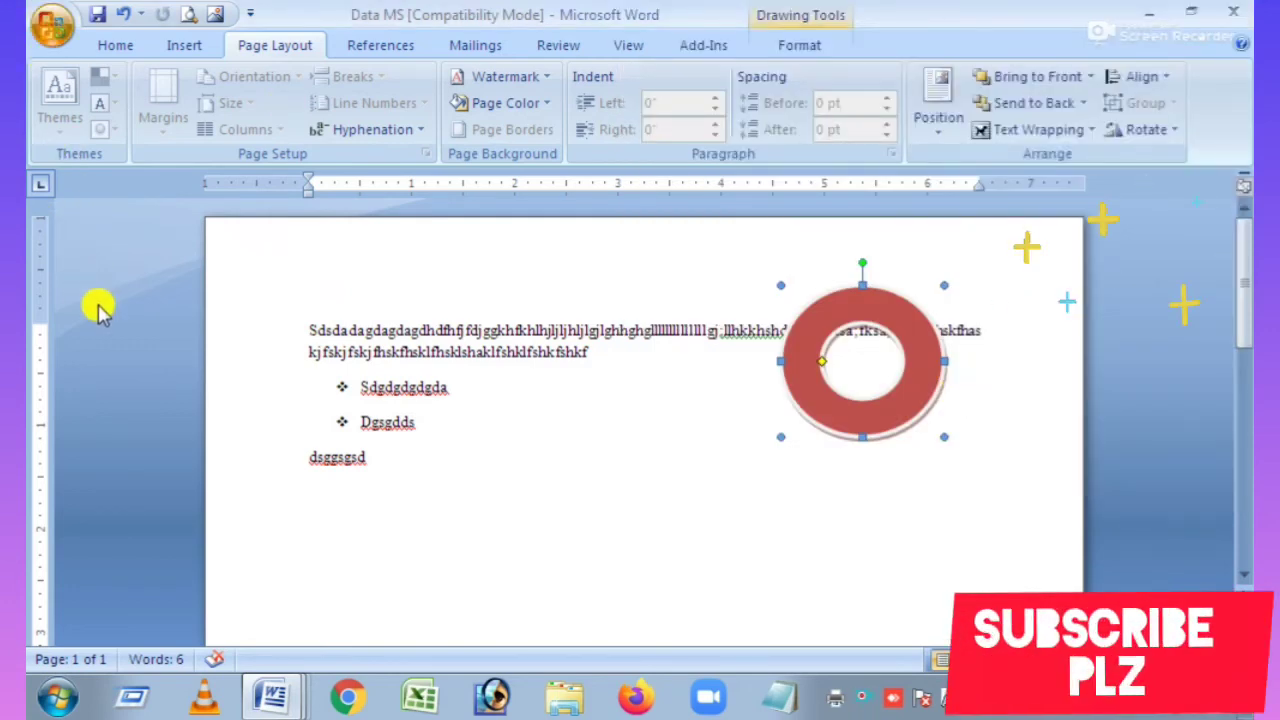
{"action": "key", "text": "ctrl+F2"}
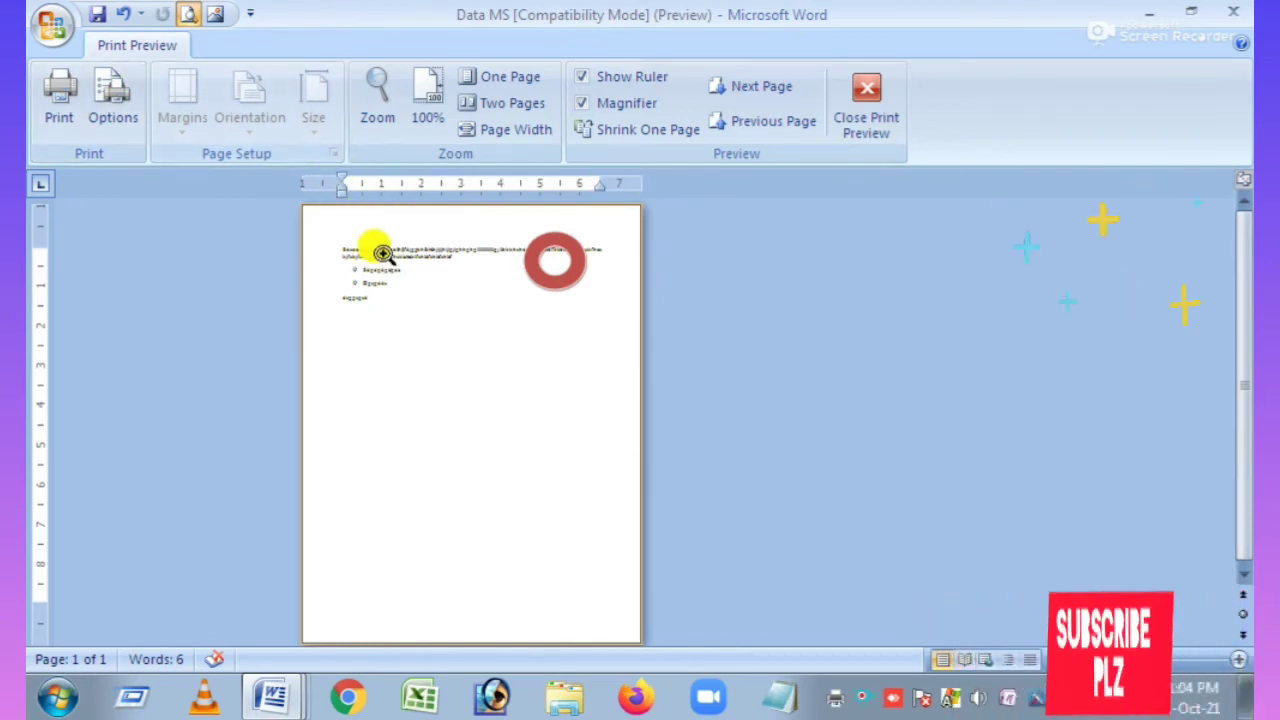
{"action": "left_click", "coordinate": [464, 290]}
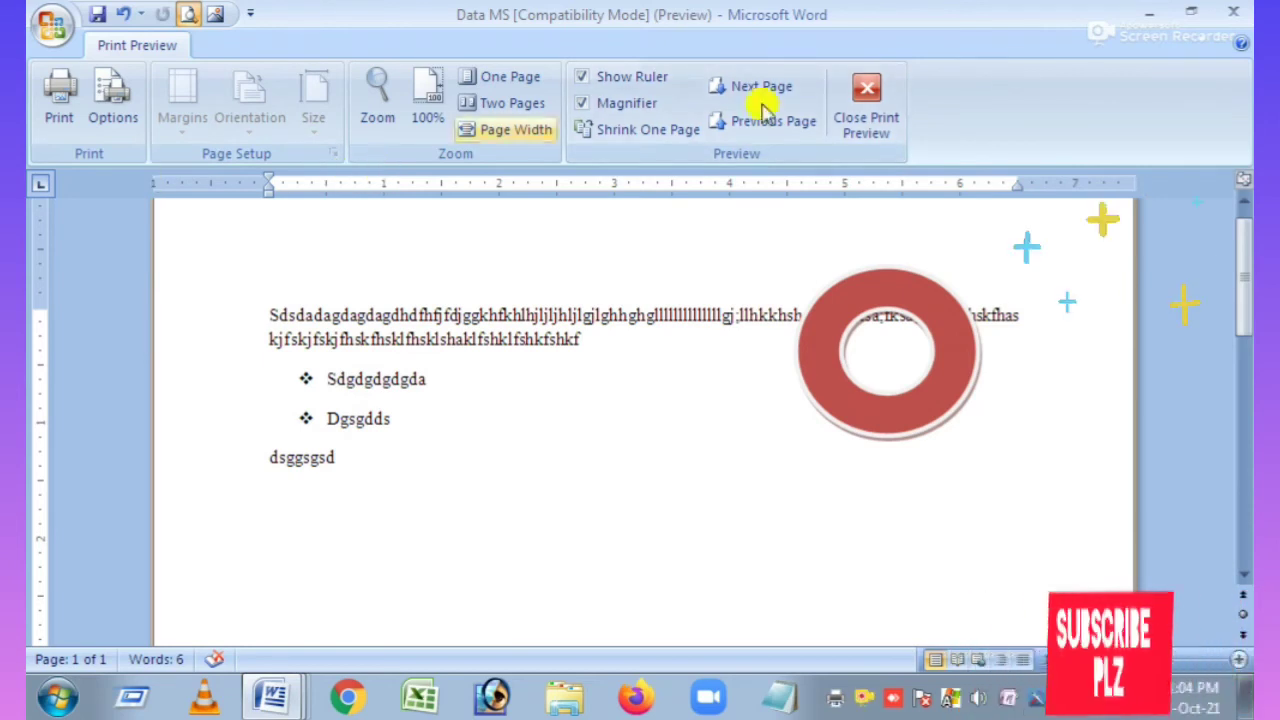
{"action": "left_click", "coordinate": [866, 100]}
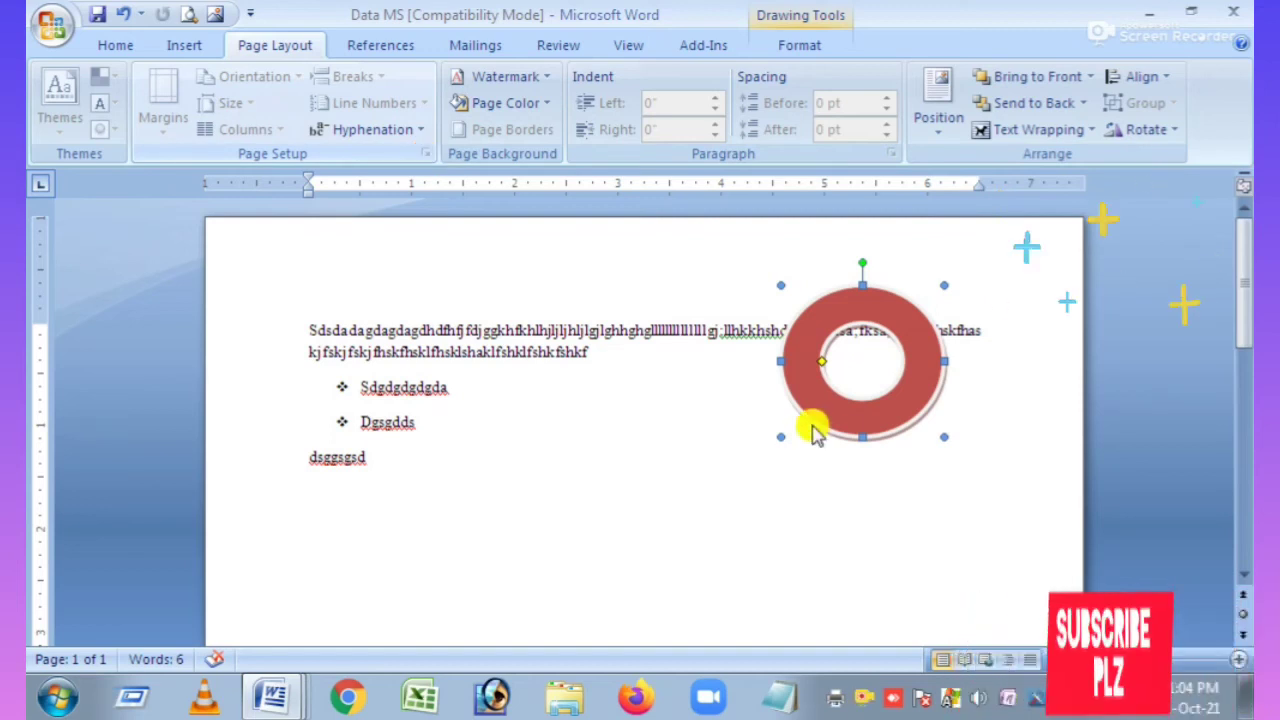
- Drag the red donut below the bullet list, set Landscape orientation in Page Setup, and preview Print
{"action": "left_click_drag", "start_coordinate": [808, 346], "coordinate": [798, 524]}
{"action": "left_click", "coordinate": [619, 430]}
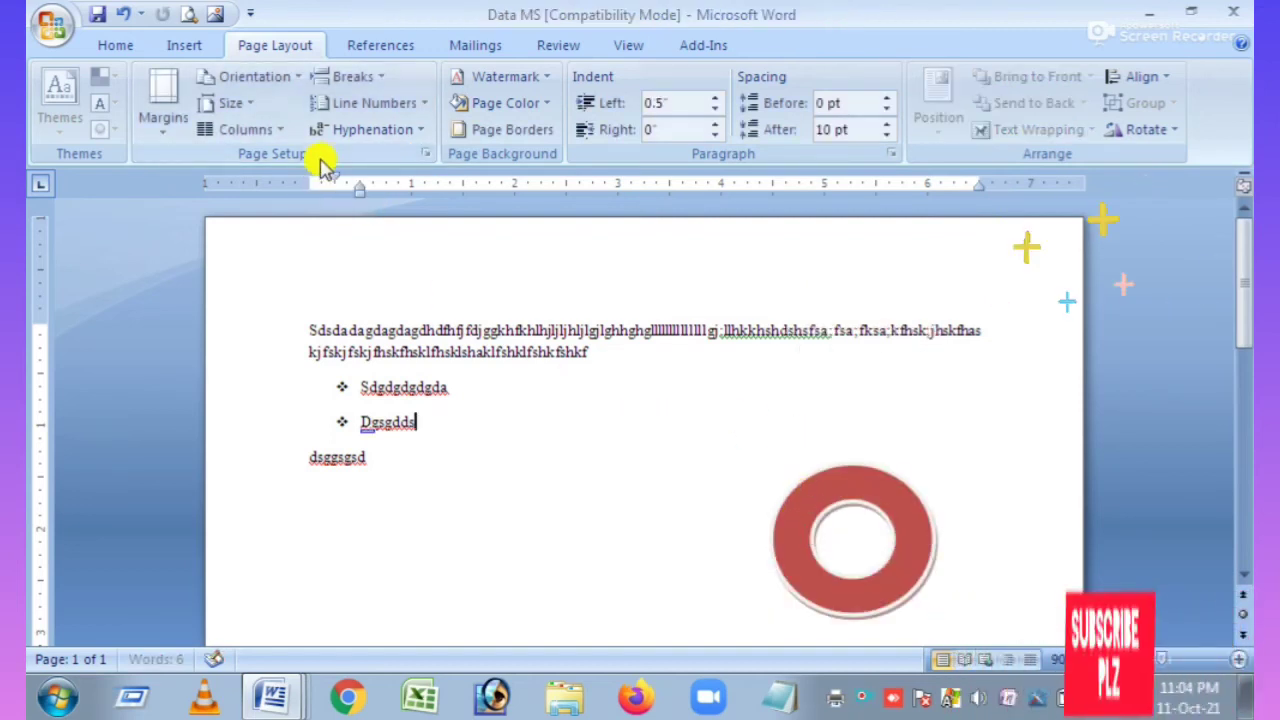
{"action": "left_click", "coordinate": [424, 154]}
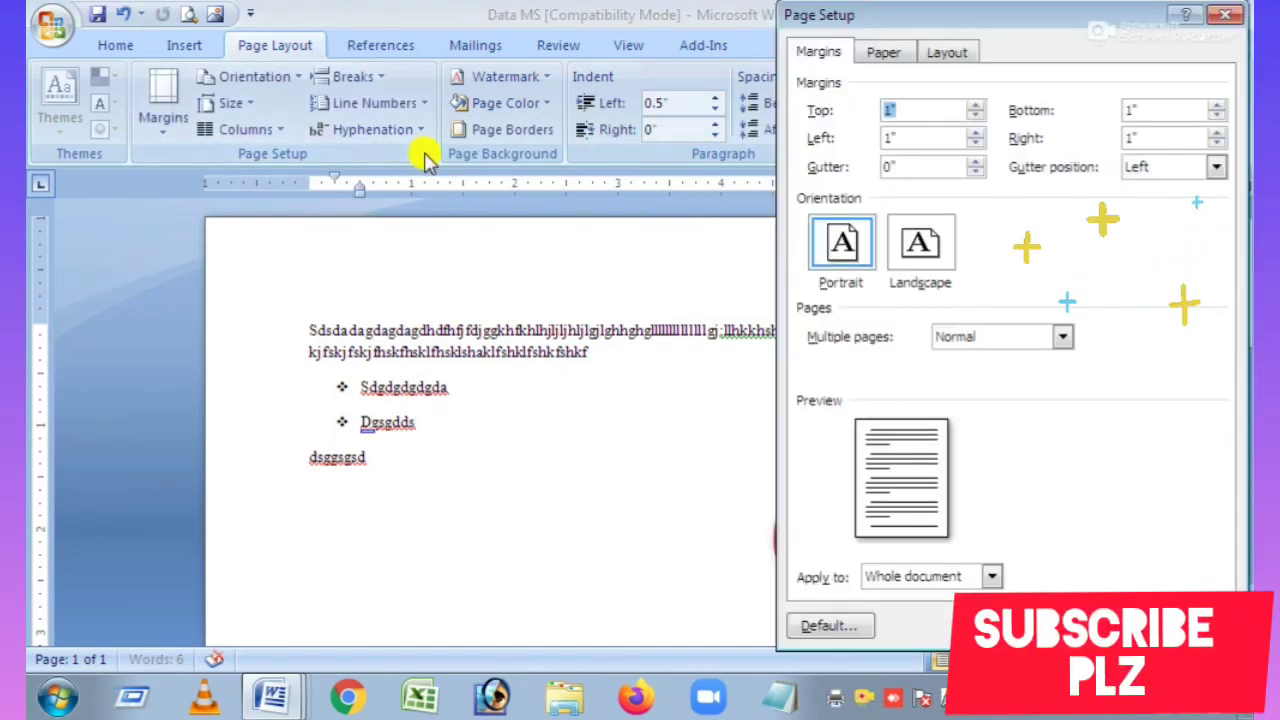
{"action": "left_click", "coordinate": [945, 55]}
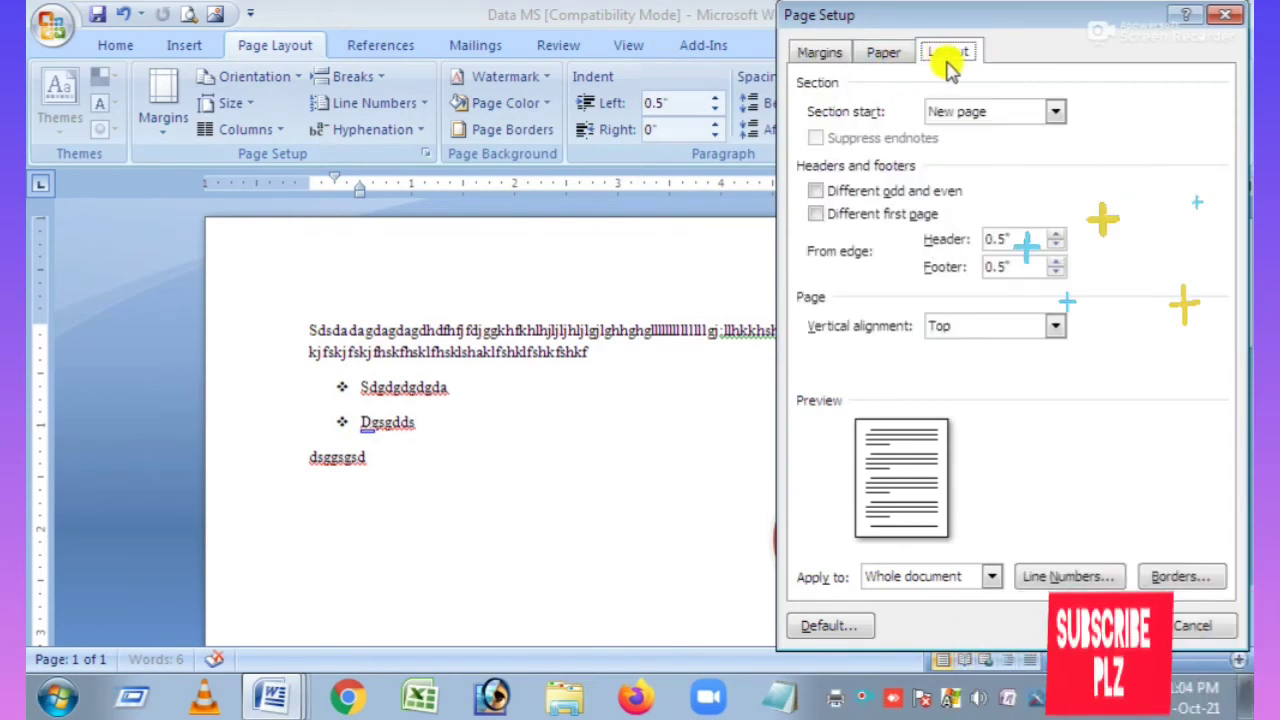
{"action": "left_click", "coordinate": [885, 50]}
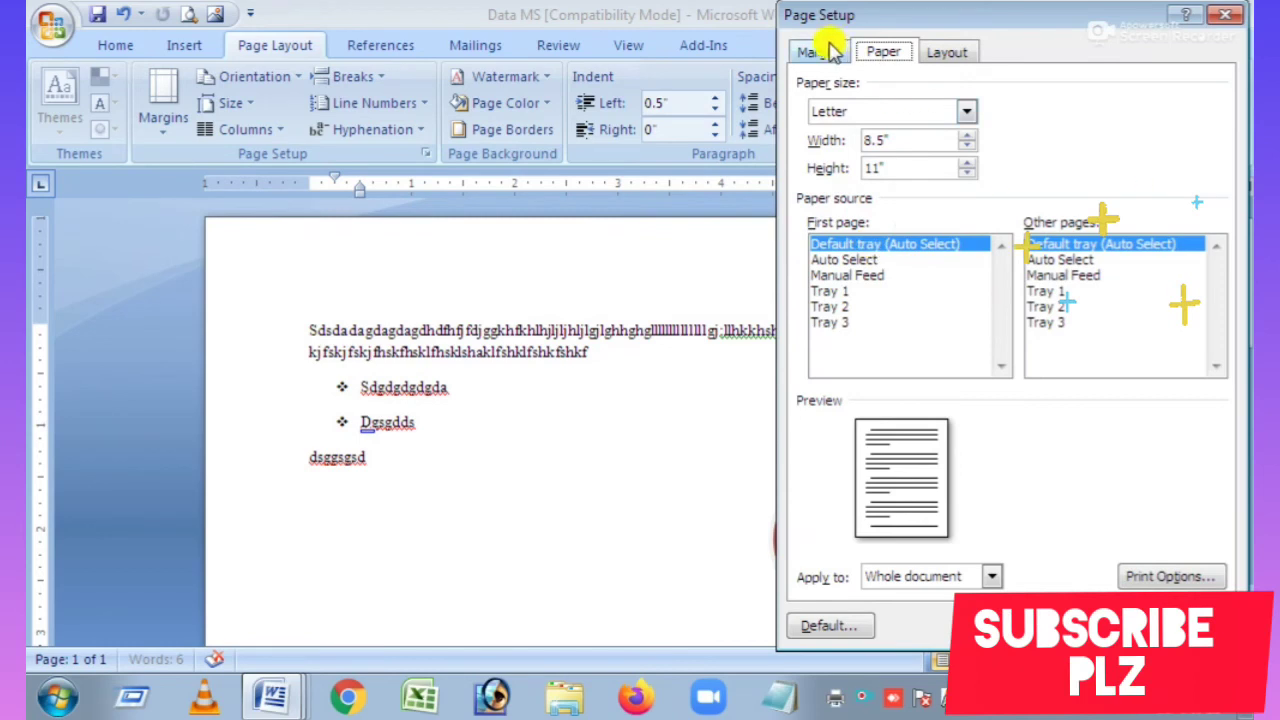
{"action": "left_click", "coordinate": [818, 54]}
{"action": "left_click", "coordinate": [945, 235]}
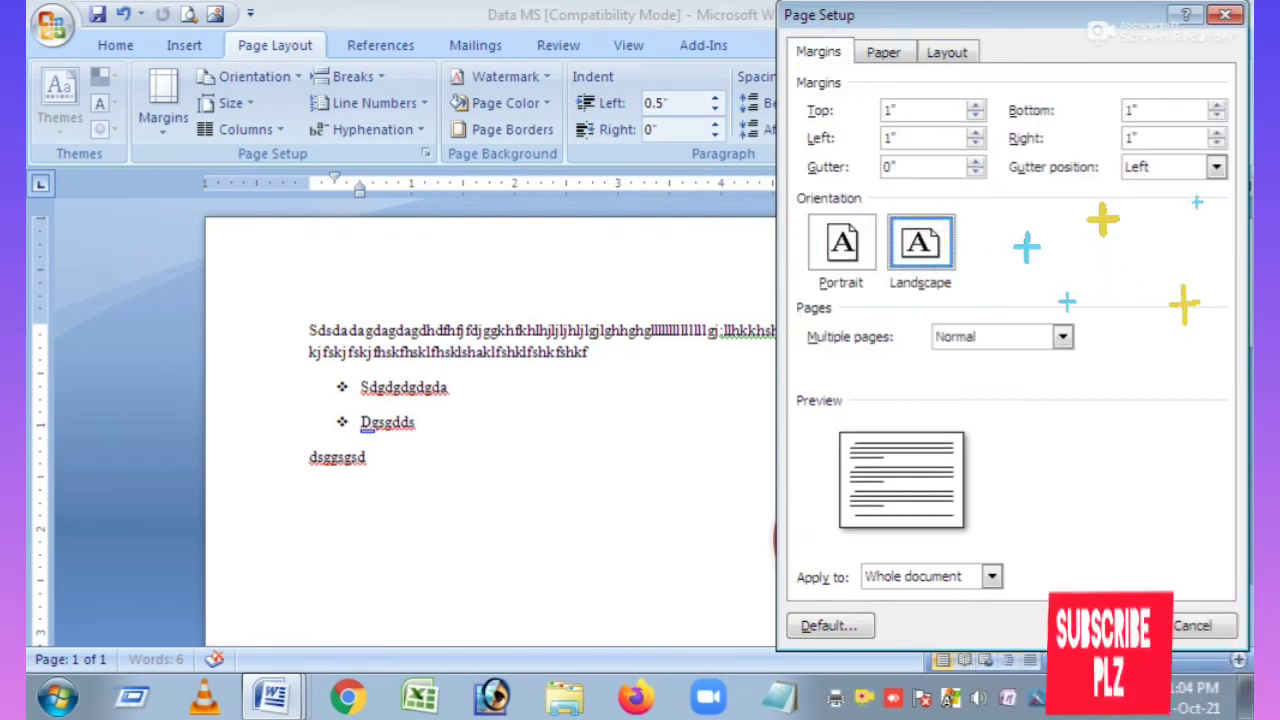
{"action": "key", "text": "Return"}
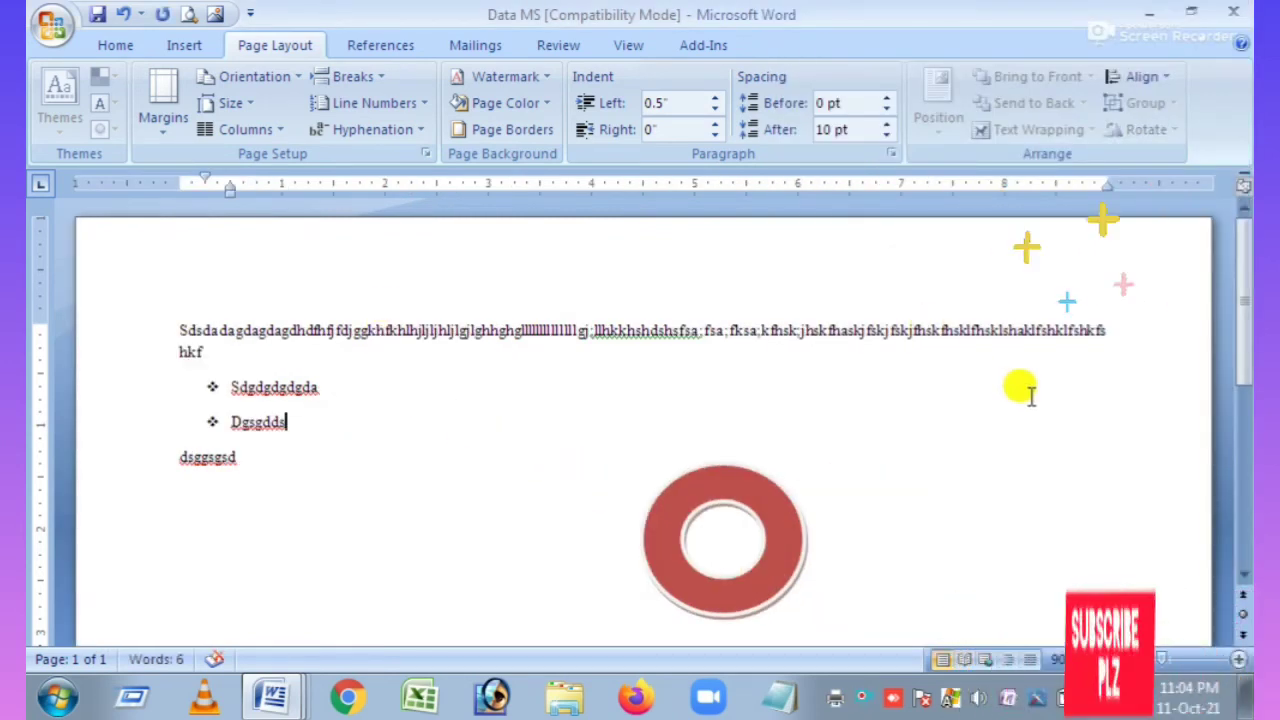
{"action": "key", "text": "ctrl+p"}
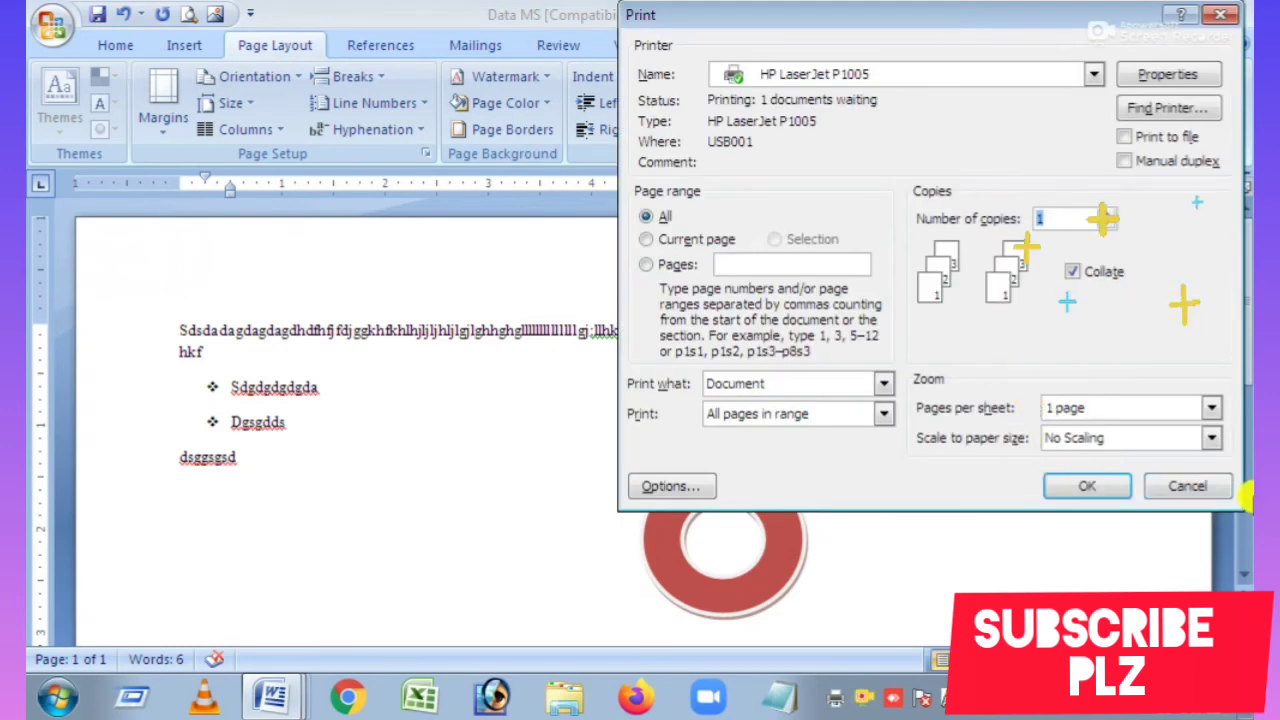
{"action": "left_click", "coordinate": [1082, 484]}
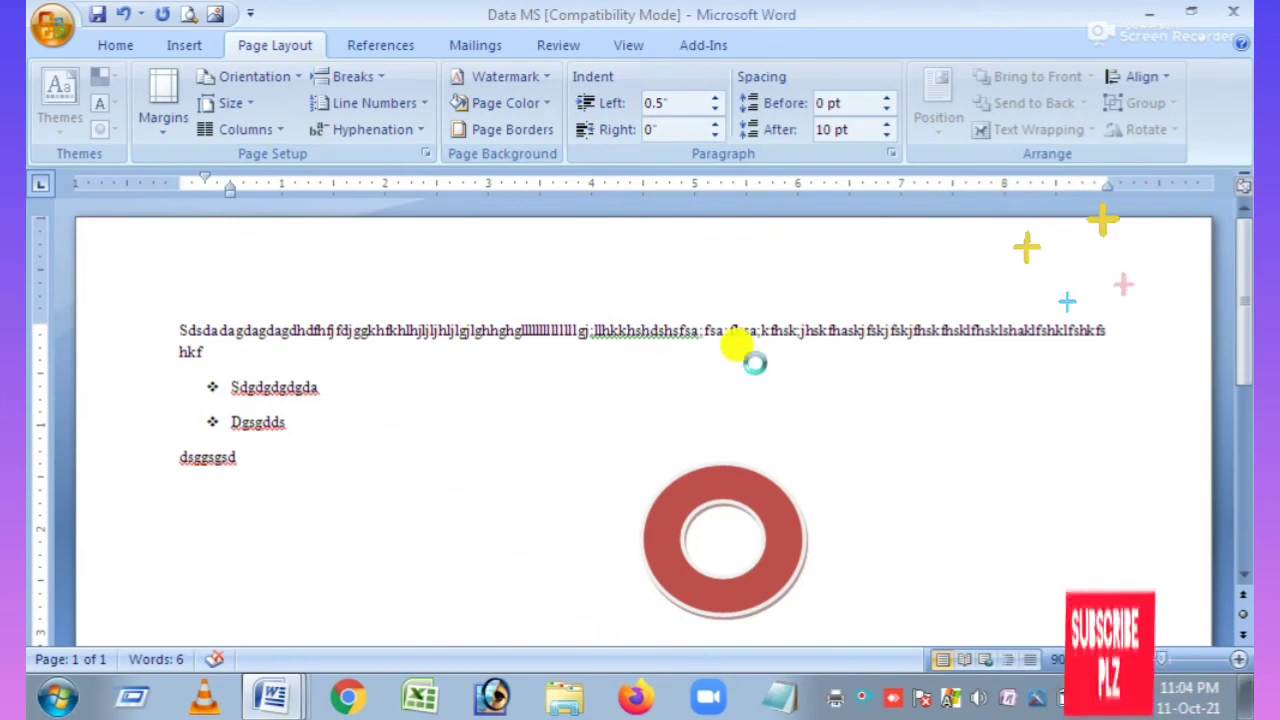
{"action": "key", "text": "ctrl+F2"}
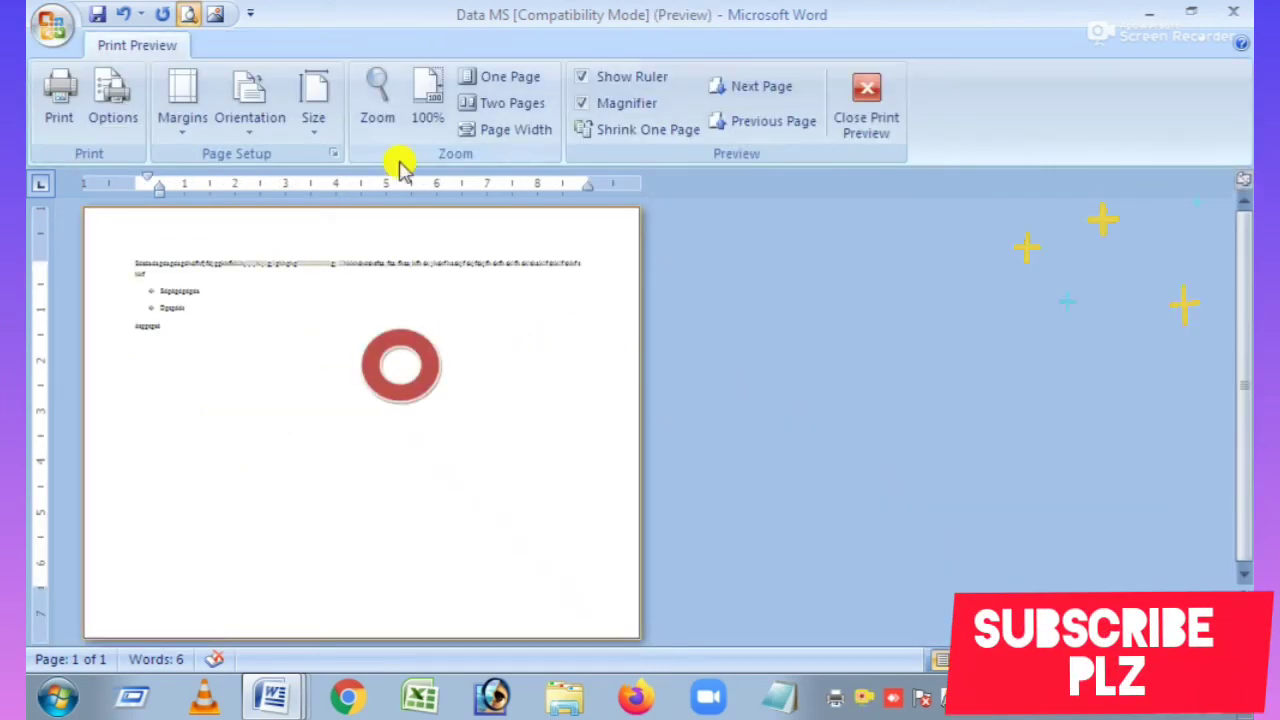
{"action": "left_click", "coordinate": [866, 110]}
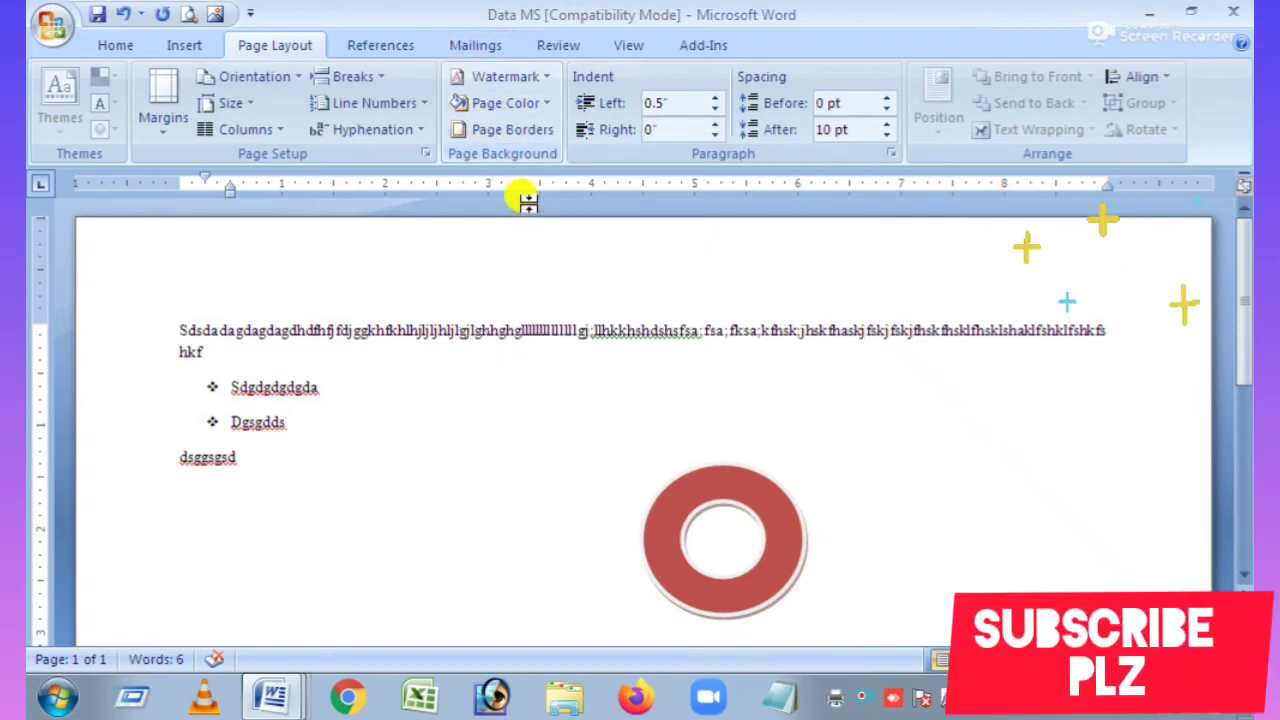
- Colour the page light aqua and add a 3-D page border
{"action": "left_click", "coordinate": [505, 108]}
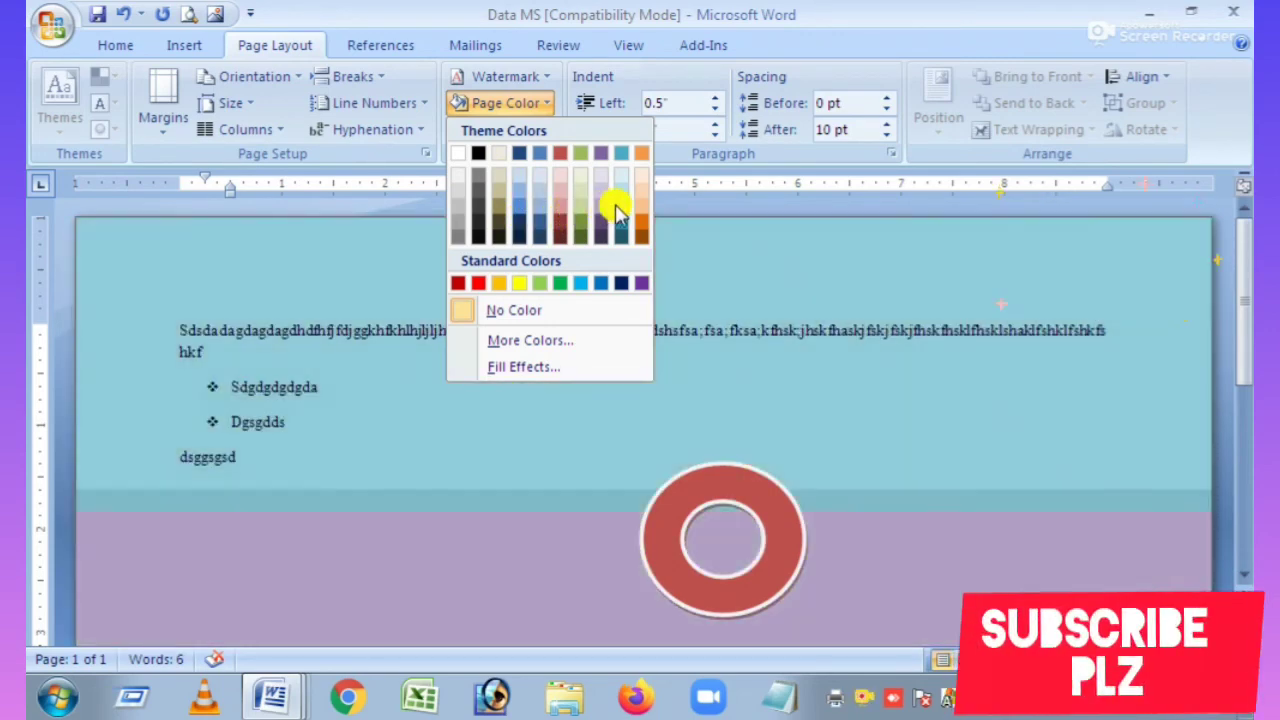
{"action": "left_click", "coordinate": [614, 208]}
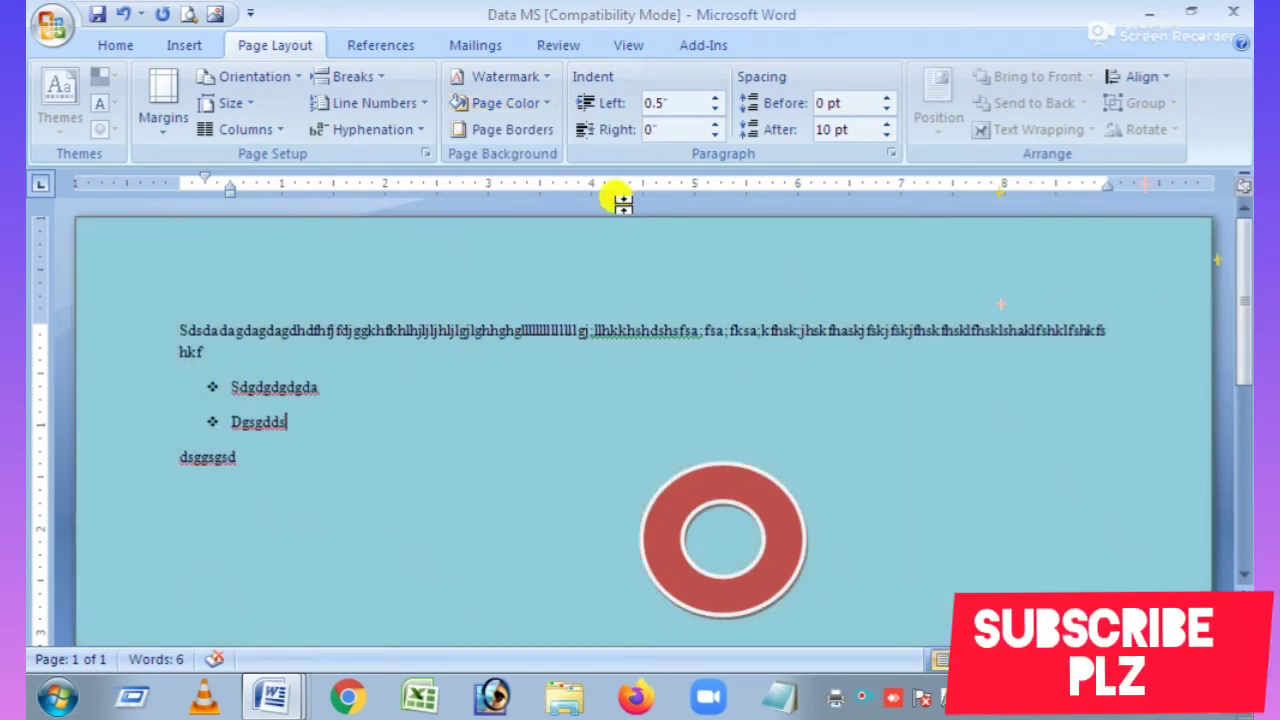
{"action": "left_click", "coordinate": [543, 133]}
{"action": "left_click", "coordinate": [361, 364]}
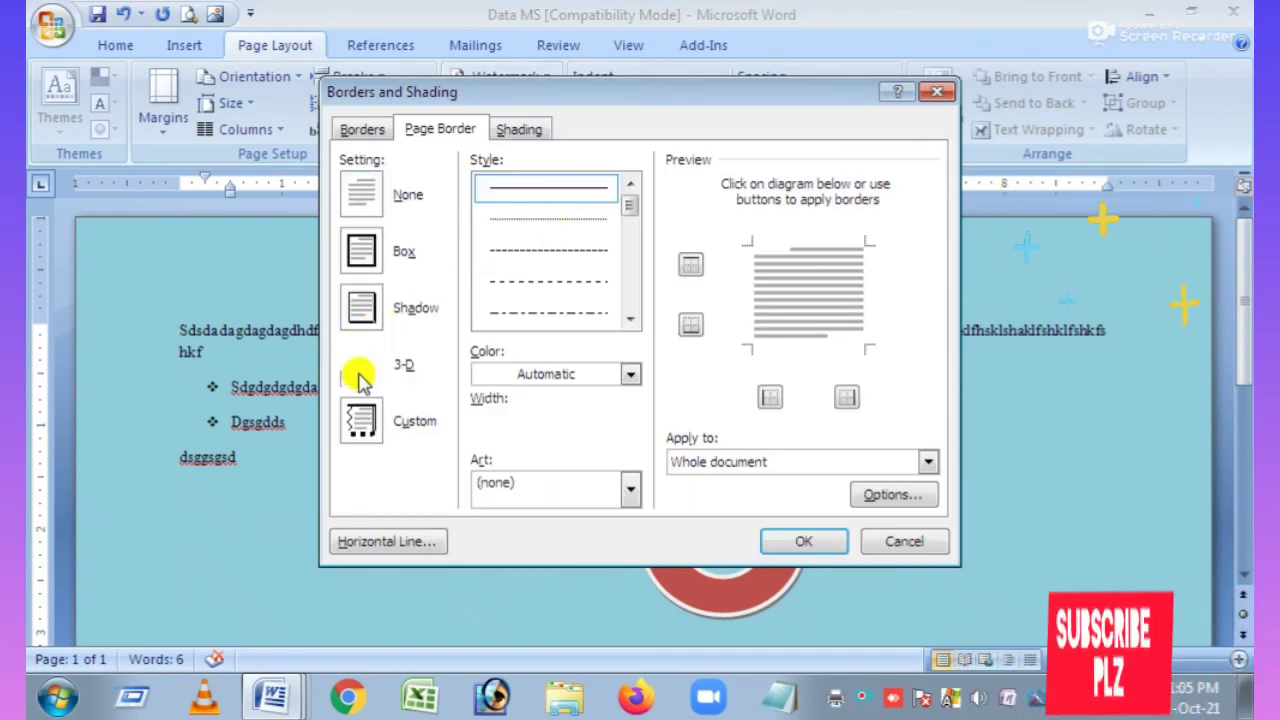
{"action": "left_click", "coordinate": [790, 541]}
{"action": "scroll", "coordinate": [528, 443], "scroll_direction": "down", "scroll_amount": 4}
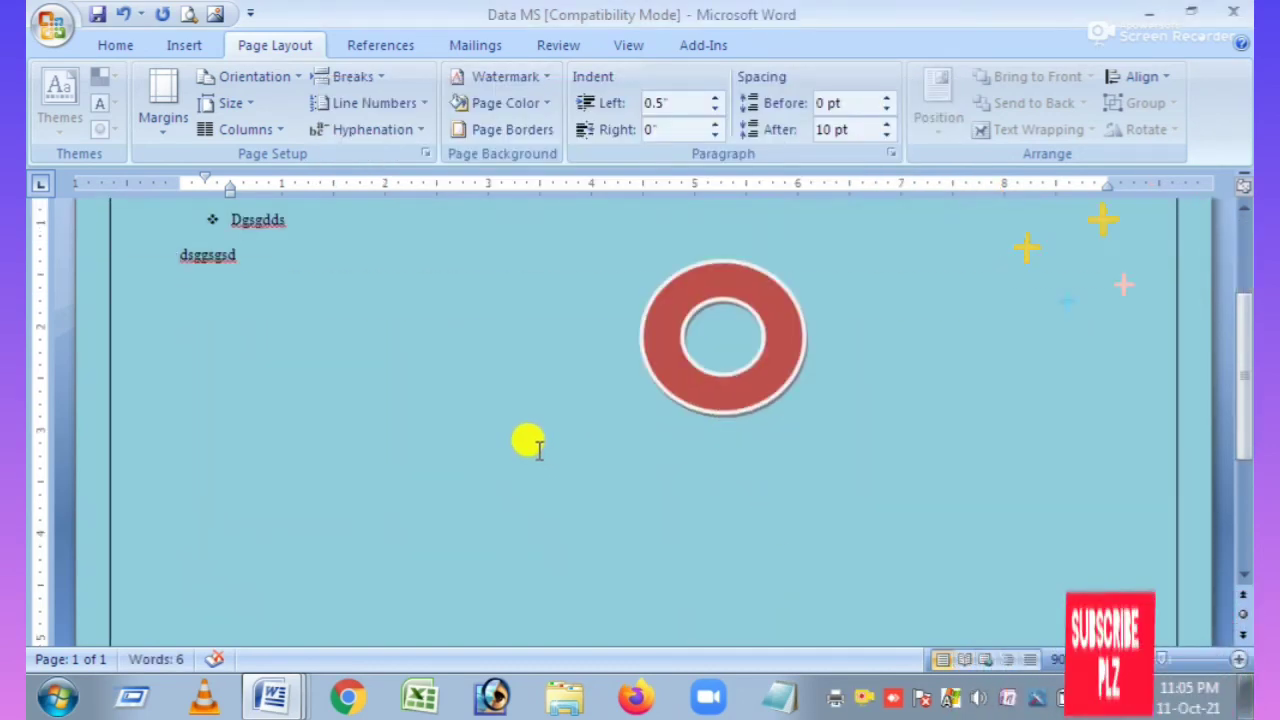
{"action": "scroll", "coordinate": [512, 430], "scroll_direction": "up", "scroll_amount": 3}
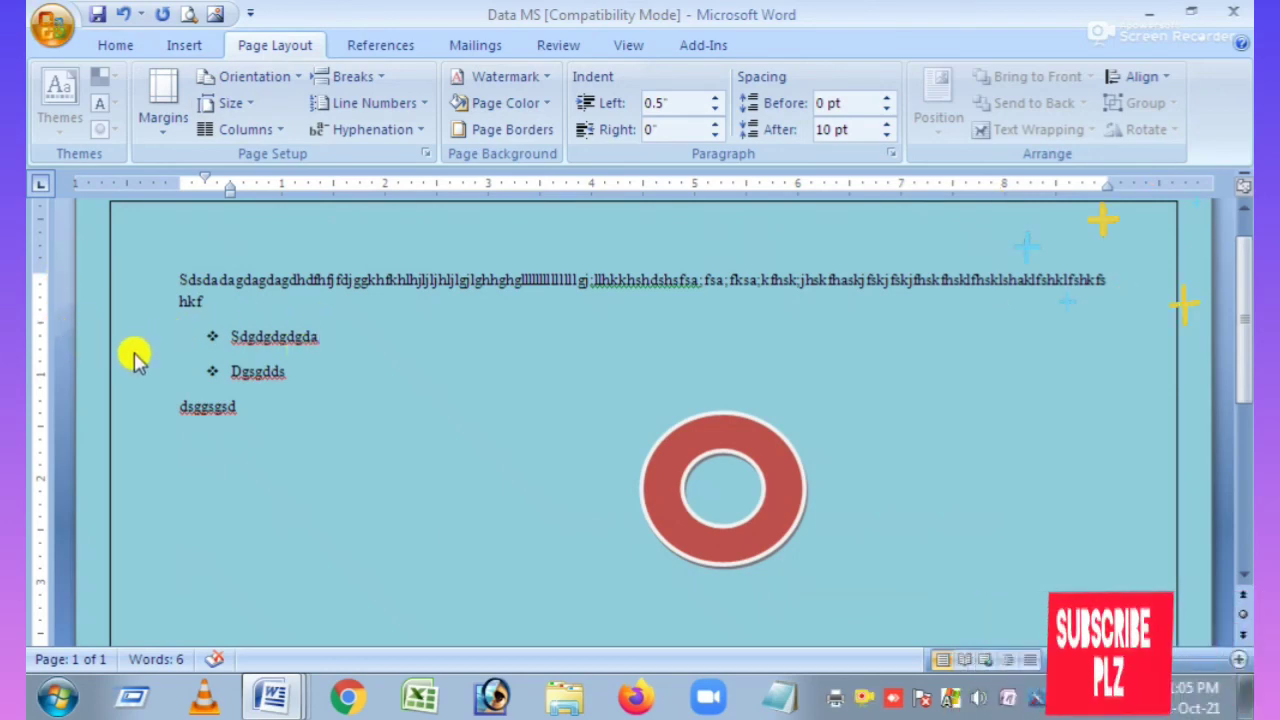
{"action": "scroll", "coordinate": [690, 305], "scroll_direction": "down", "scroll_amount": 5, "text": "ctrl"}
- Check the blue bordered page in Print Preview at full size, then close it
{"action": "key", "text": "ctrl+F2"}
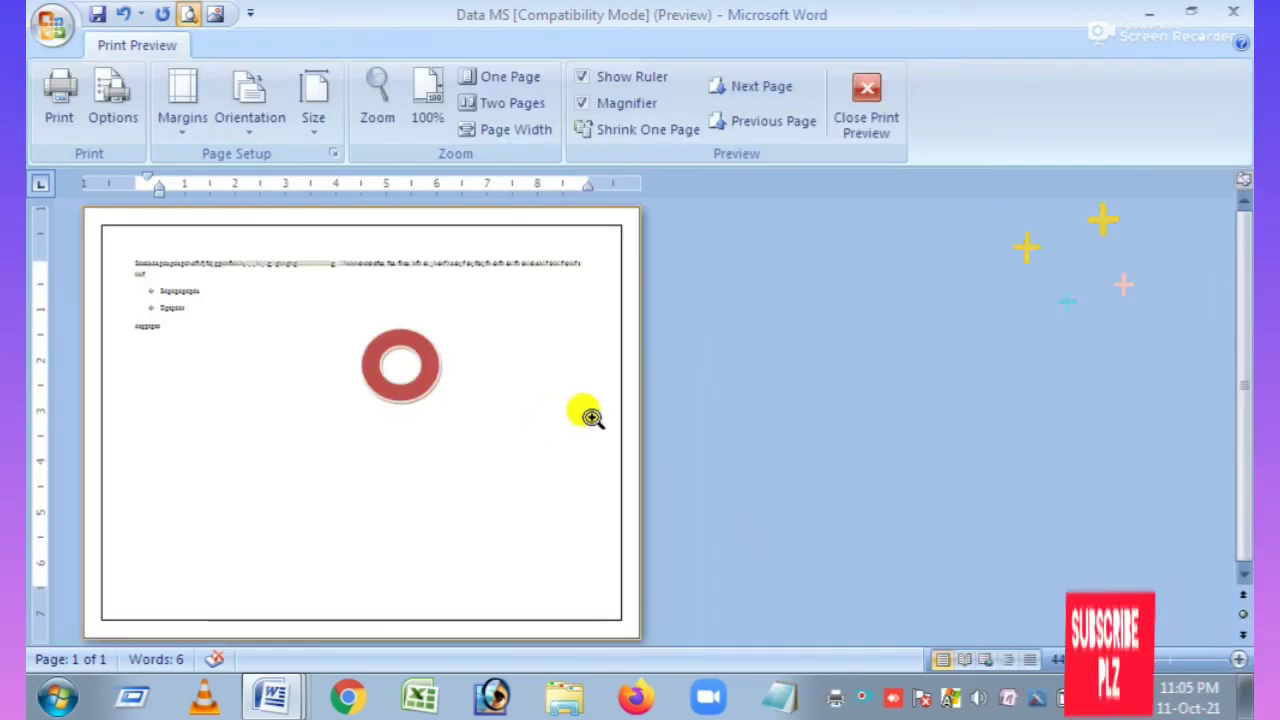
{"action": "left_click", "coordinate": [366, 357]}
{"action": "scroll", "coordinate": [520, 400], "scroll_direction": "up", "scroll_amount": 3}
{"action": "scroll", "coordinate": [685, 313], "scroll_direction": "up", "scroll_amount": 2}
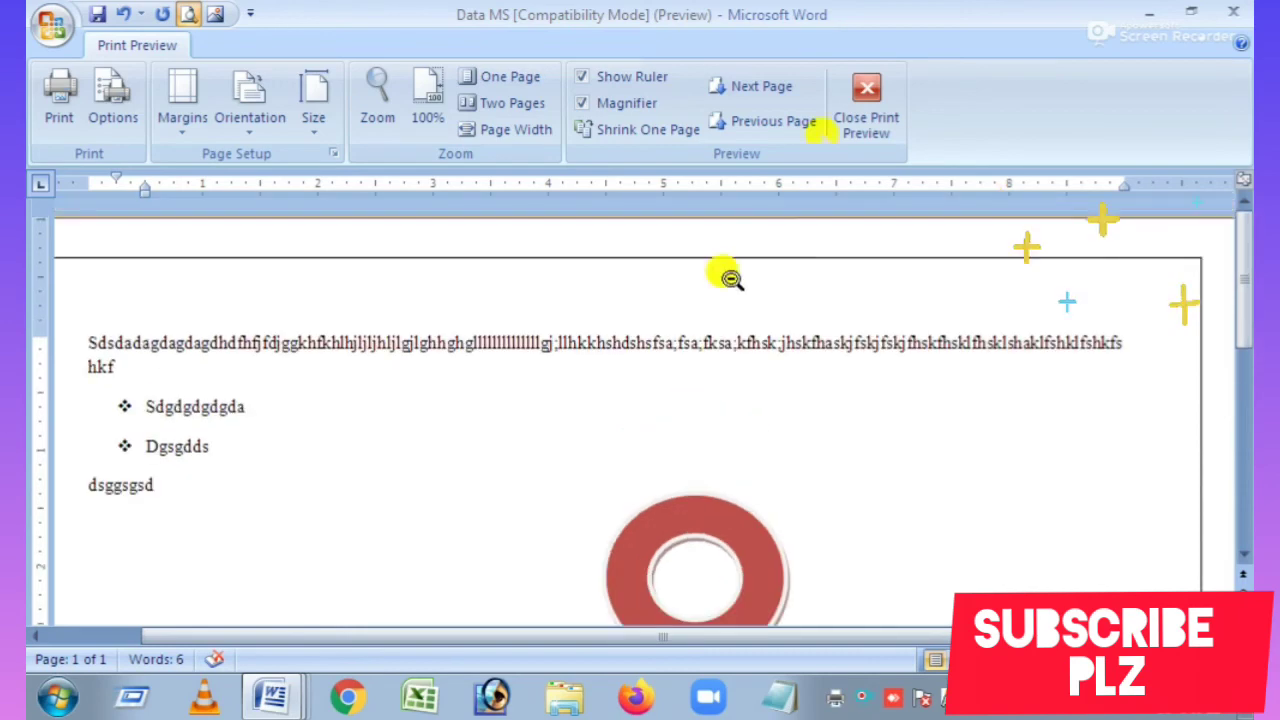
{"action": "left_click", "coordinate": [848, 100]}
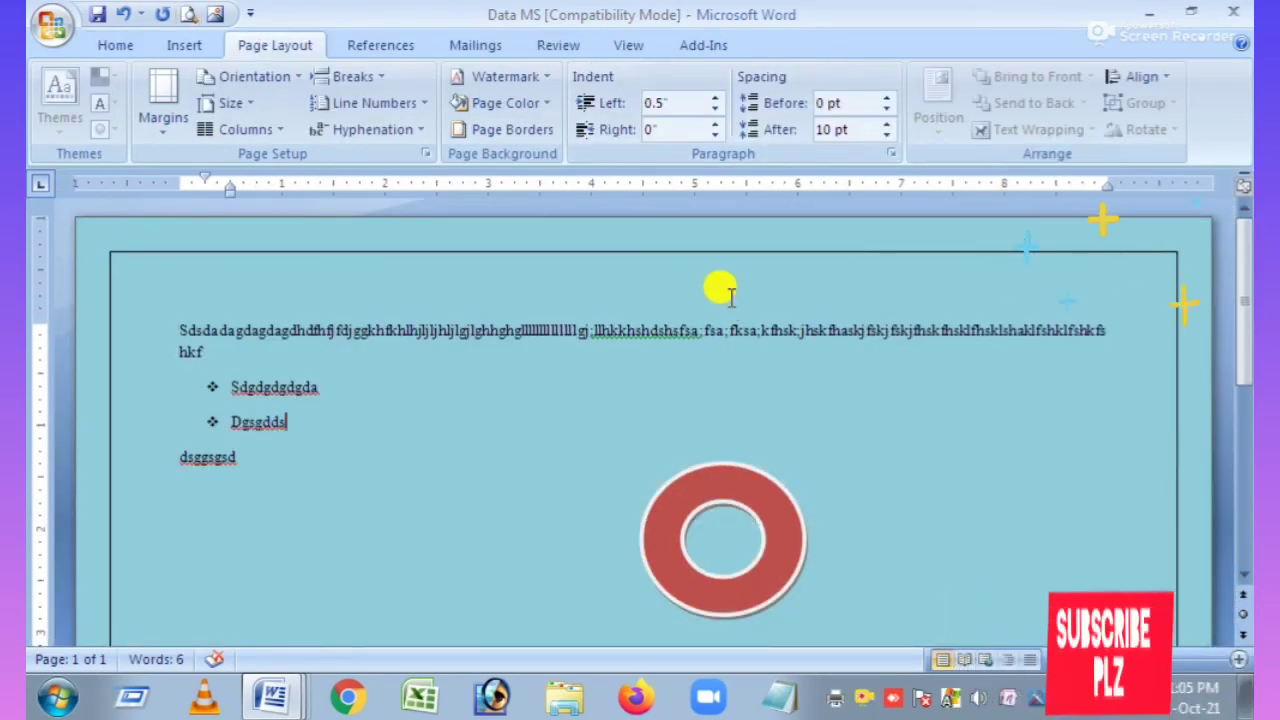
{"action": "scroll", "coordinate": [750, 350], "scroll_direction": "down", "scroll_amount": 3}
{"action": "scroll", "coordinate": [699, 450], "scroll_direction": "up", "scroll_amount": 3}
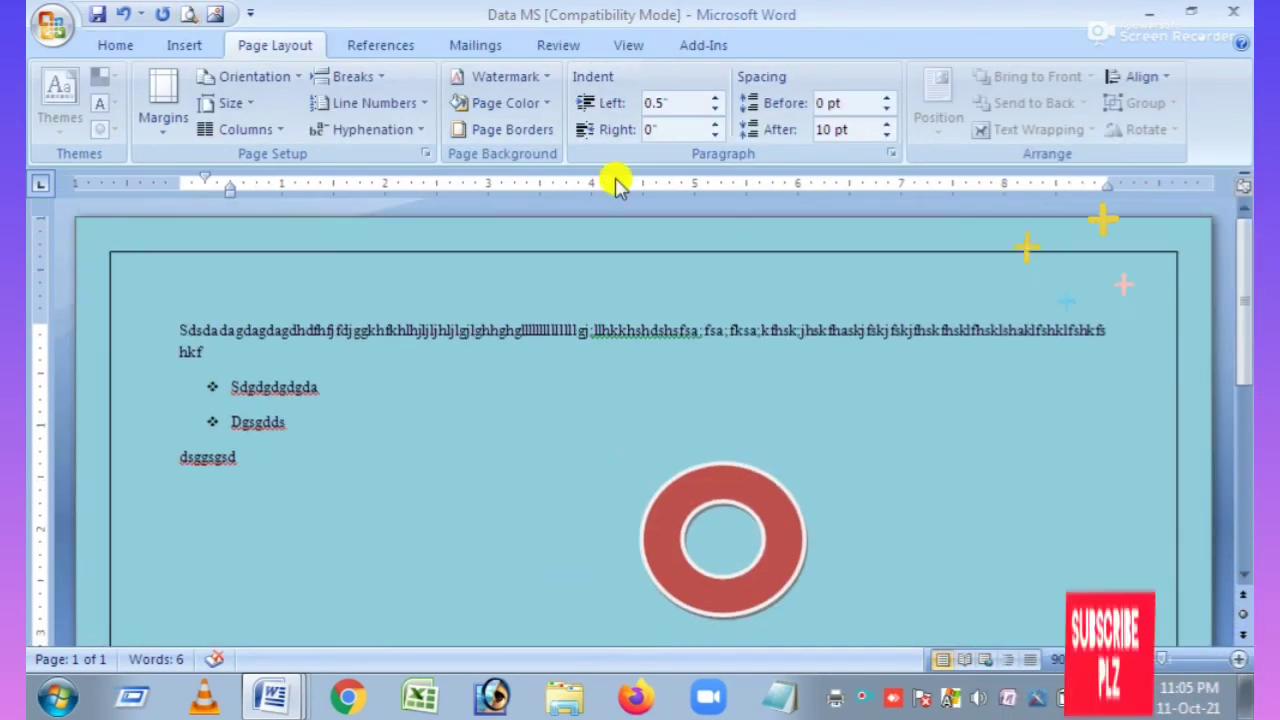
- Browse the References, Mailings, Review and View tabs, then return to Home
{"action": "left_click", "coordinate": [370, 45]}
{"action": "left_click", "coordinate": [469, 45]}
{"action": "left_click", "coordinate": [560, 48]}
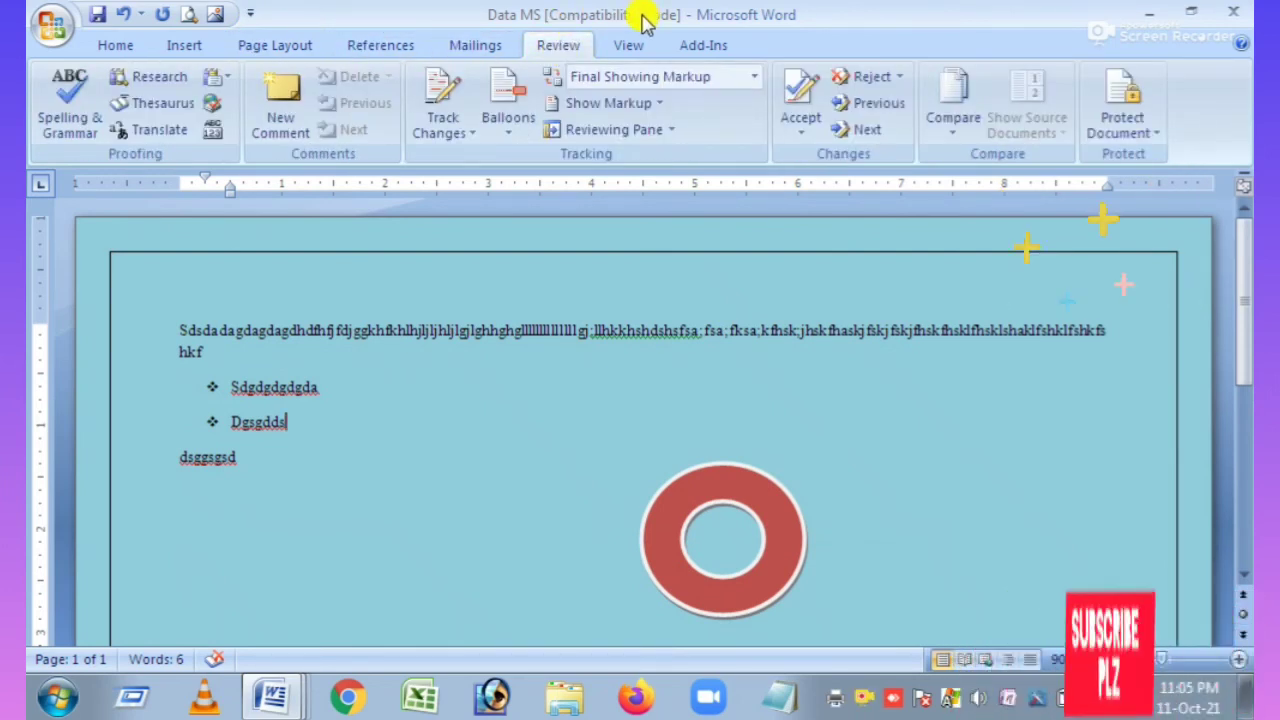
{"action": "left_click", "coordinate": [630, 47]}
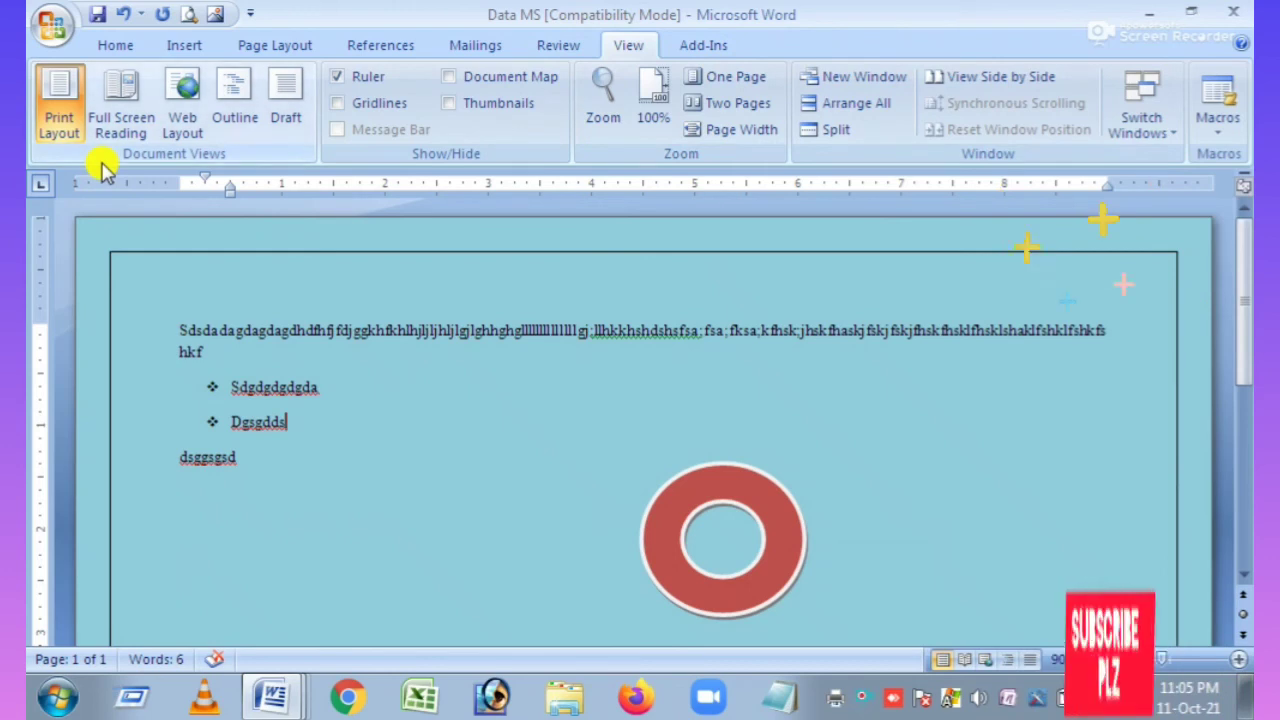
{"action": "left_click", "coordinate": [118, 46]}
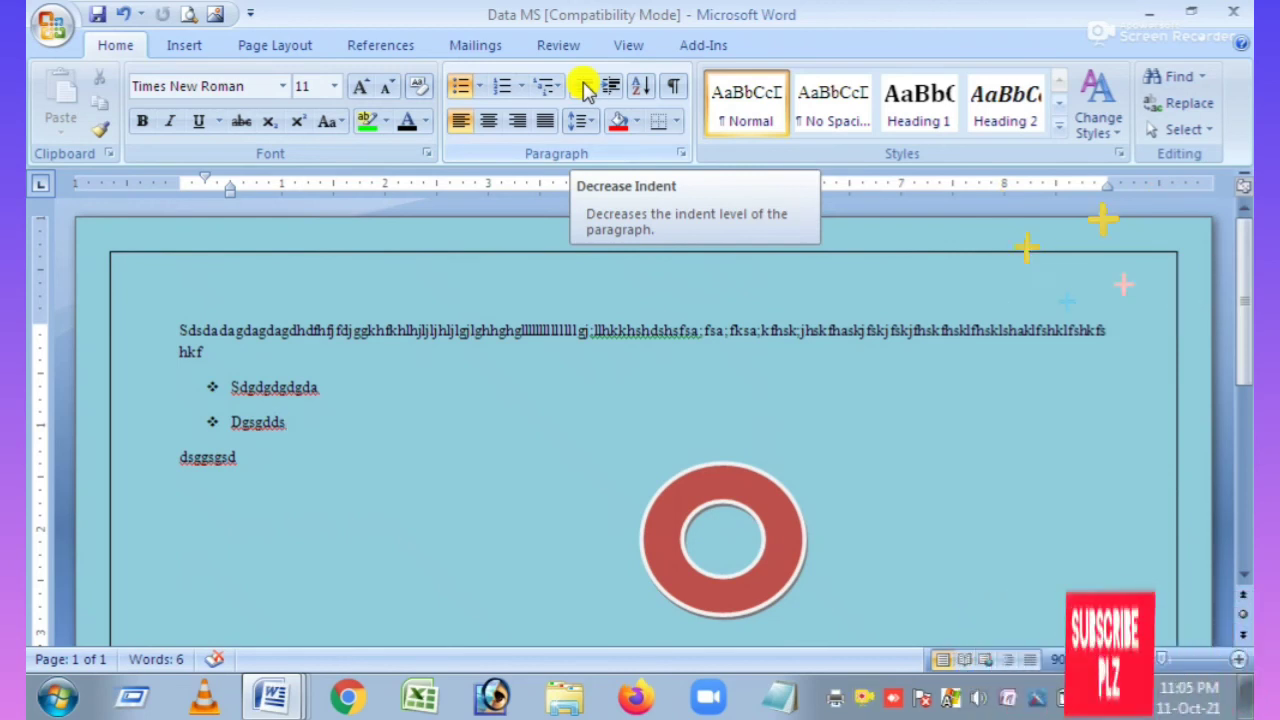
- Set all the document text to the Algerian font at 18 pt
{"action": "triple_click", "coordinate": [80, 305]}
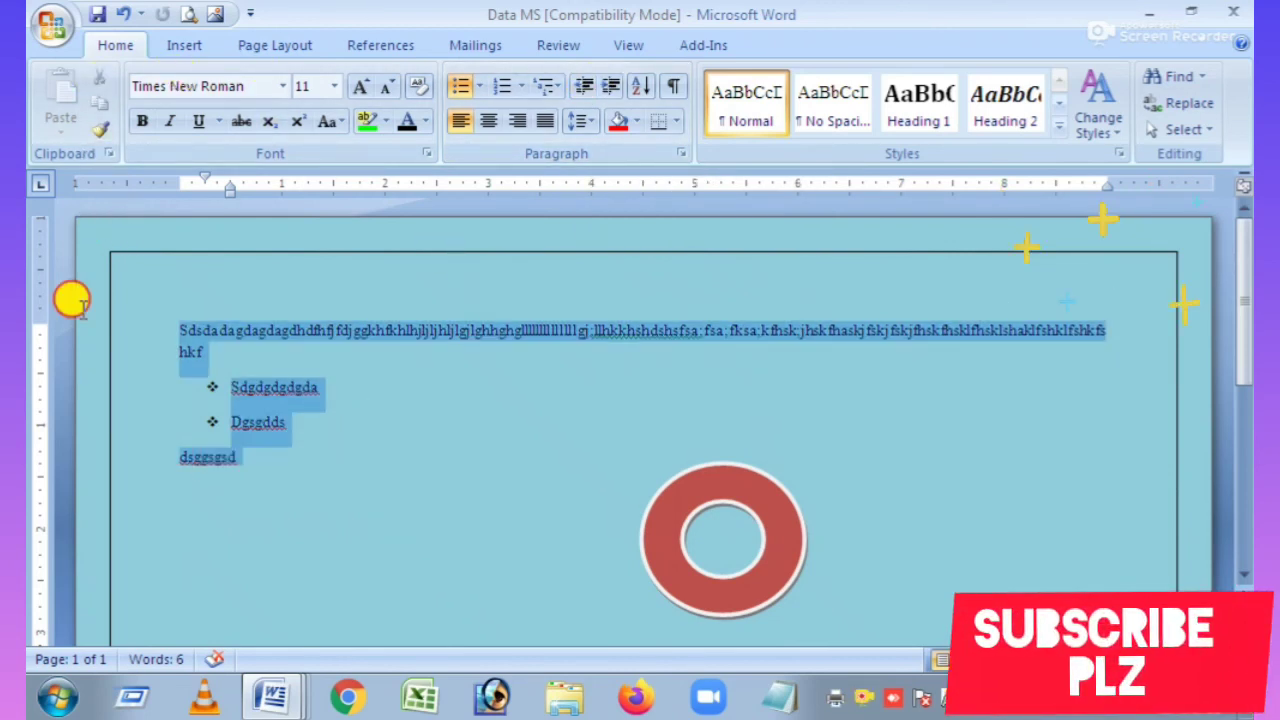
{"action": "left_click", "coordinate": [283, 87]}
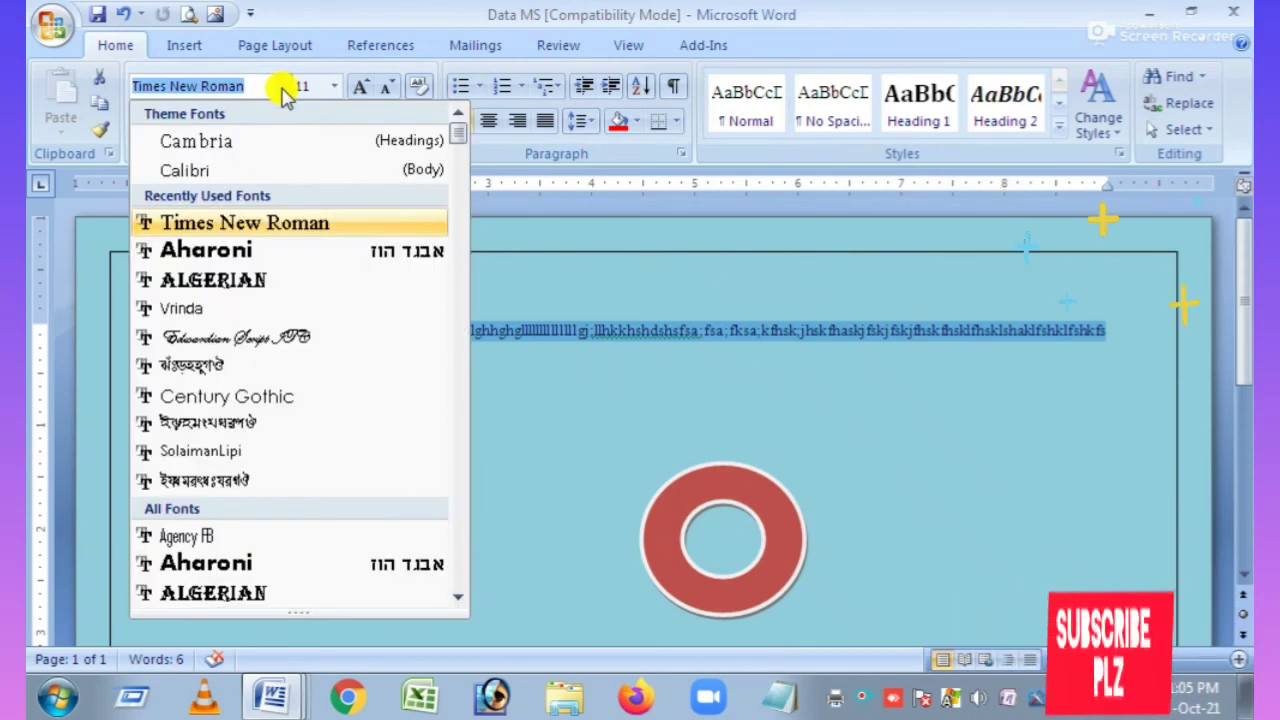
{"action": "left_click", "coordinate": [222, 275]}
{"action": "left_click", "coordinate": [614, 423]}
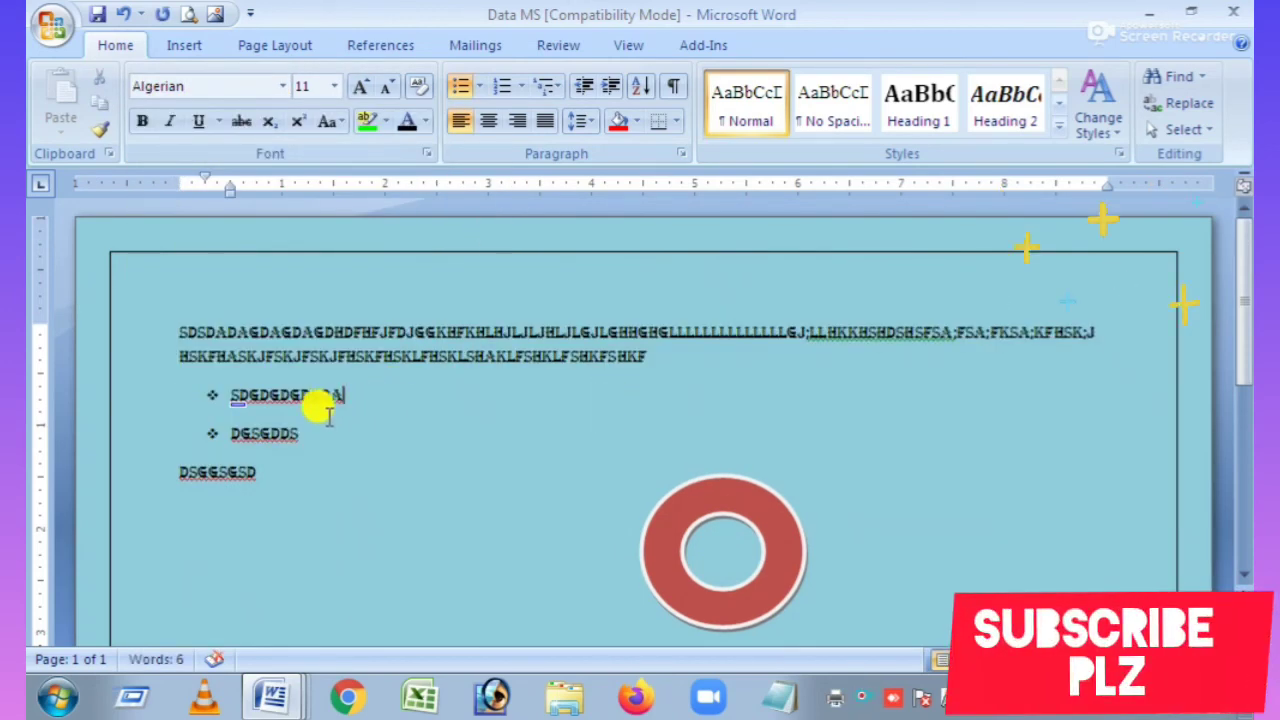
{"action": "left_click_drag", "start_coordinate": [285, 470], "coordinate": [114, 258]}
{"action": "left_click", "coordinate": [335, 86]}
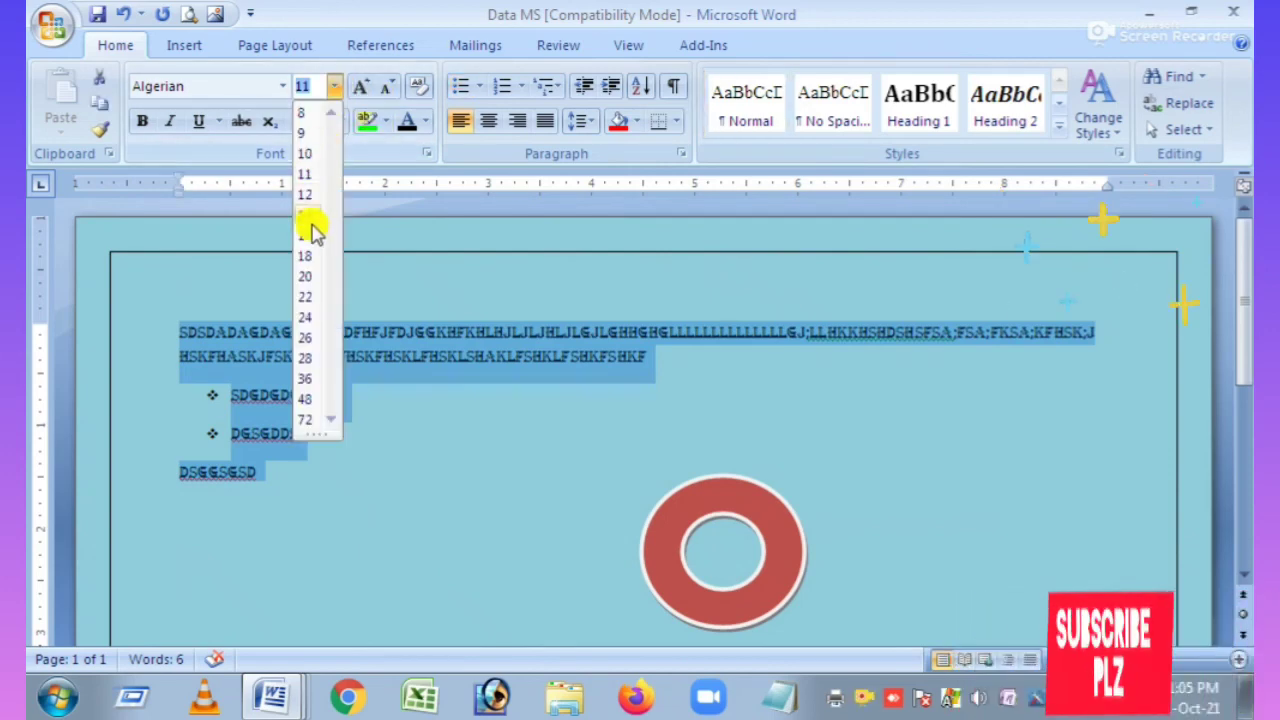
{"action": "left_click", "coordinate": [308, 258]}
{"action": "left_click", "coordinate": [466, 249]}
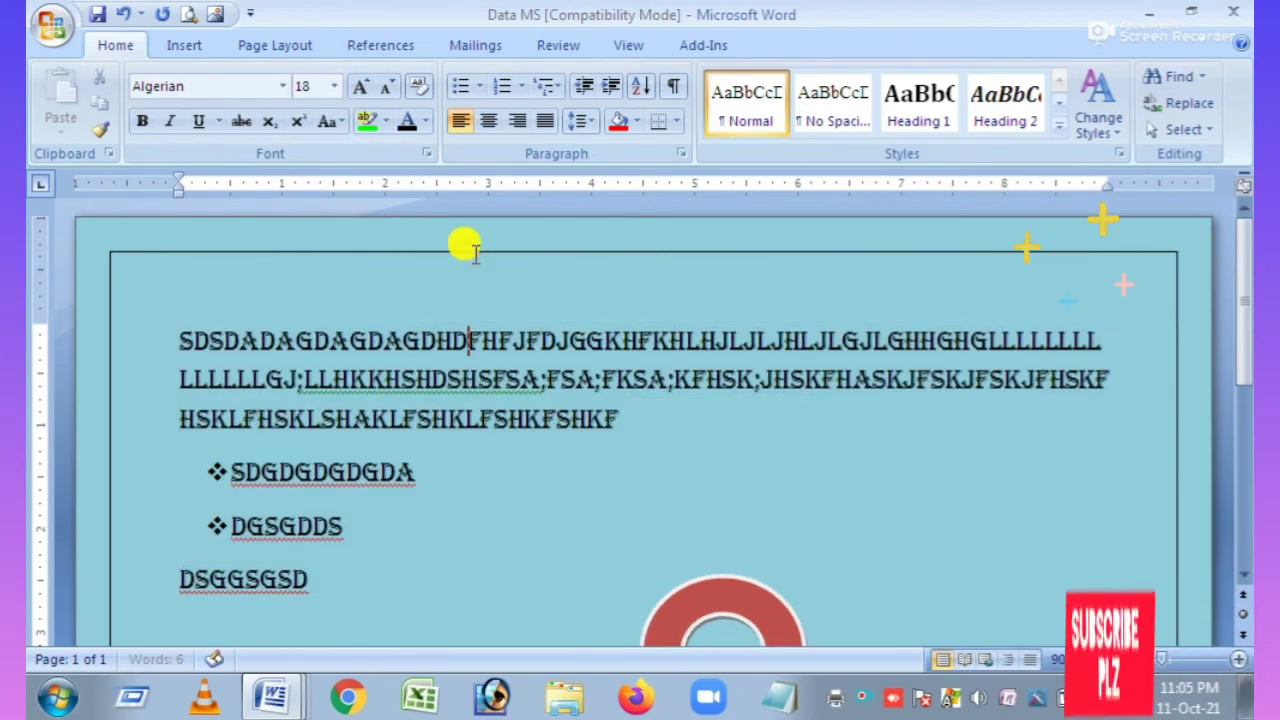
- Shade all the paragraphs yellow and justify the text
{"action": "left_click_drag", "start_coordinate": [391, 551], "coordinate": [63, 347]}
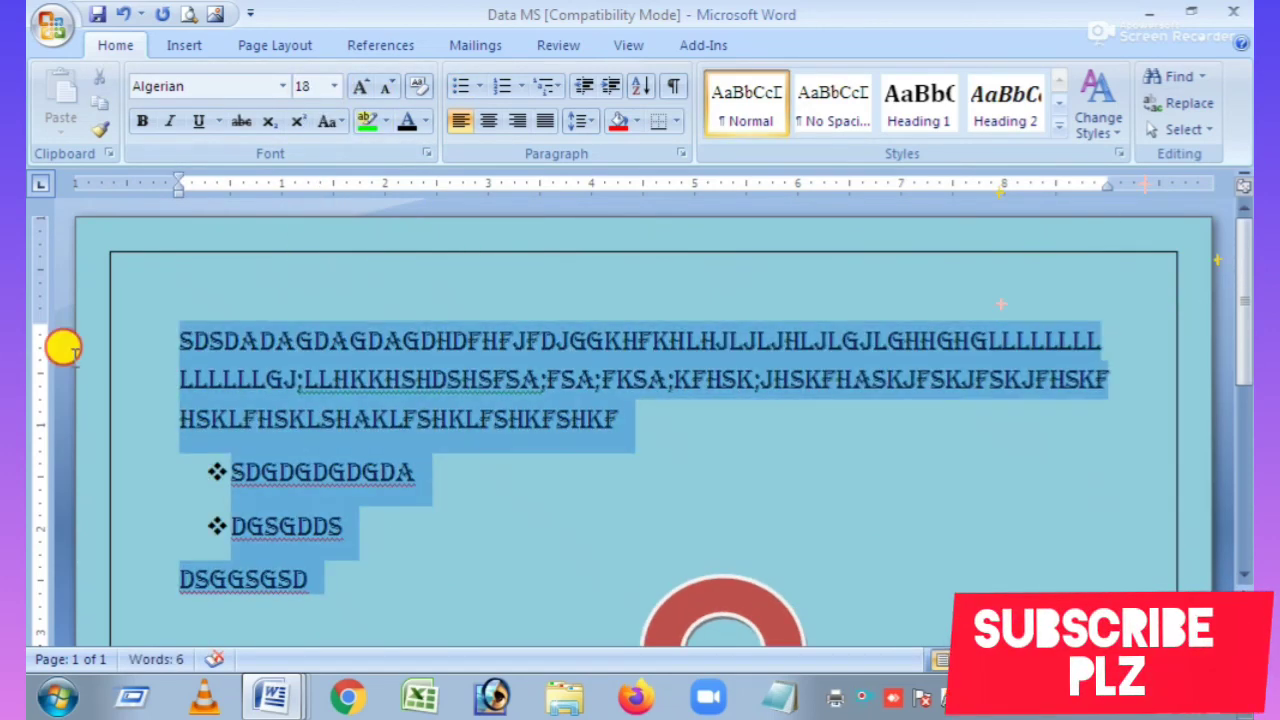
{"action": "left_click", "coordinate": [633, 119]}
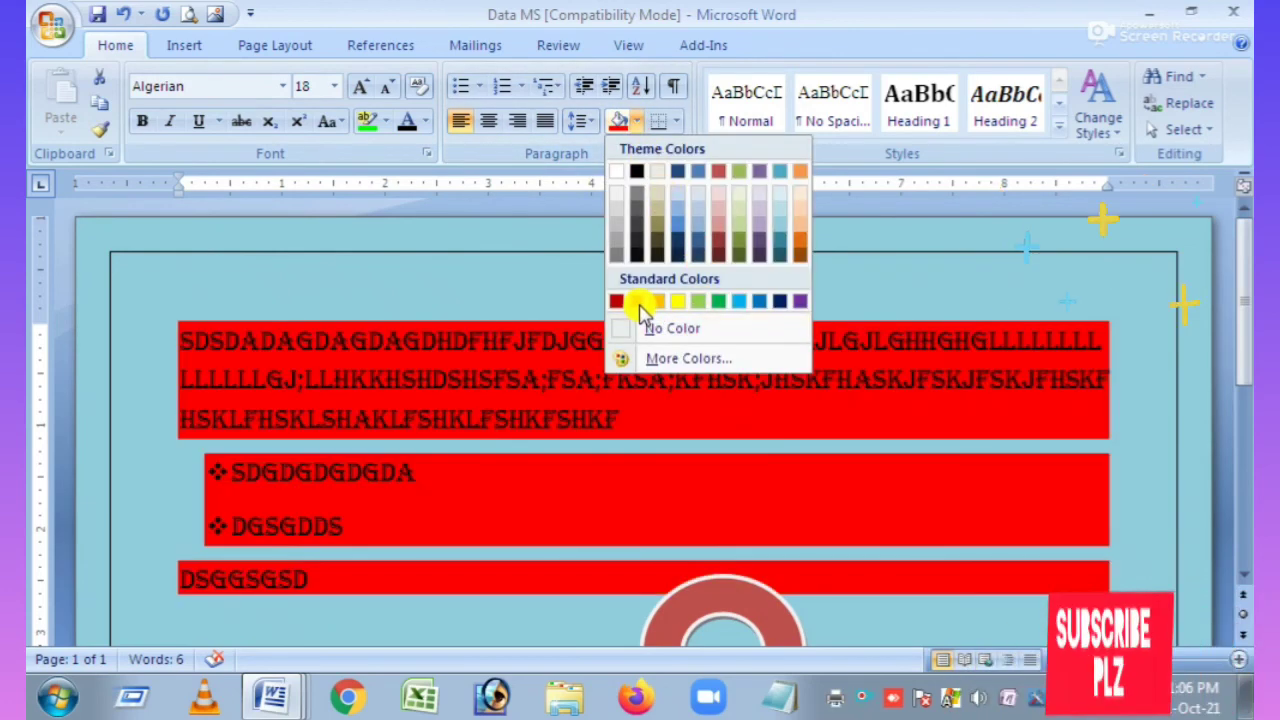
{"action": "left_click", "coordinate": [677, 301]}
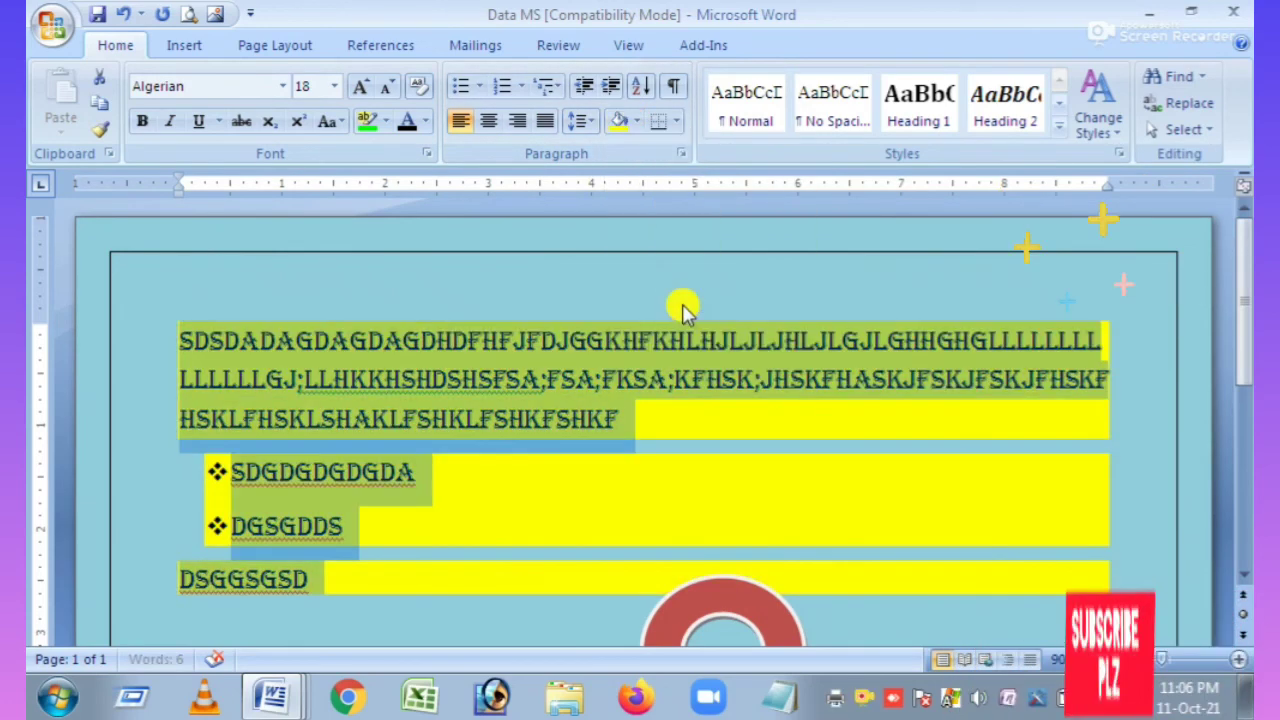
{"action": "left_click", "coordinate": [513, 125]}
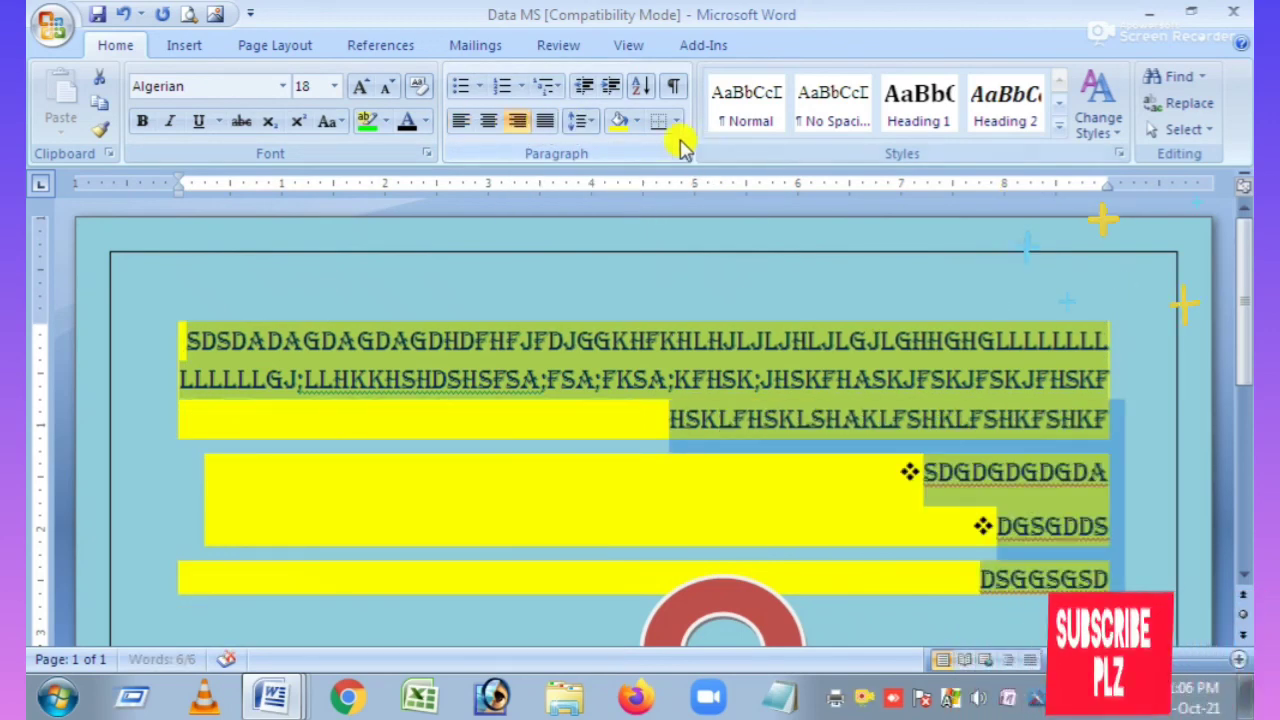
{"action": "left_click", "coordinate": [546, 123]}
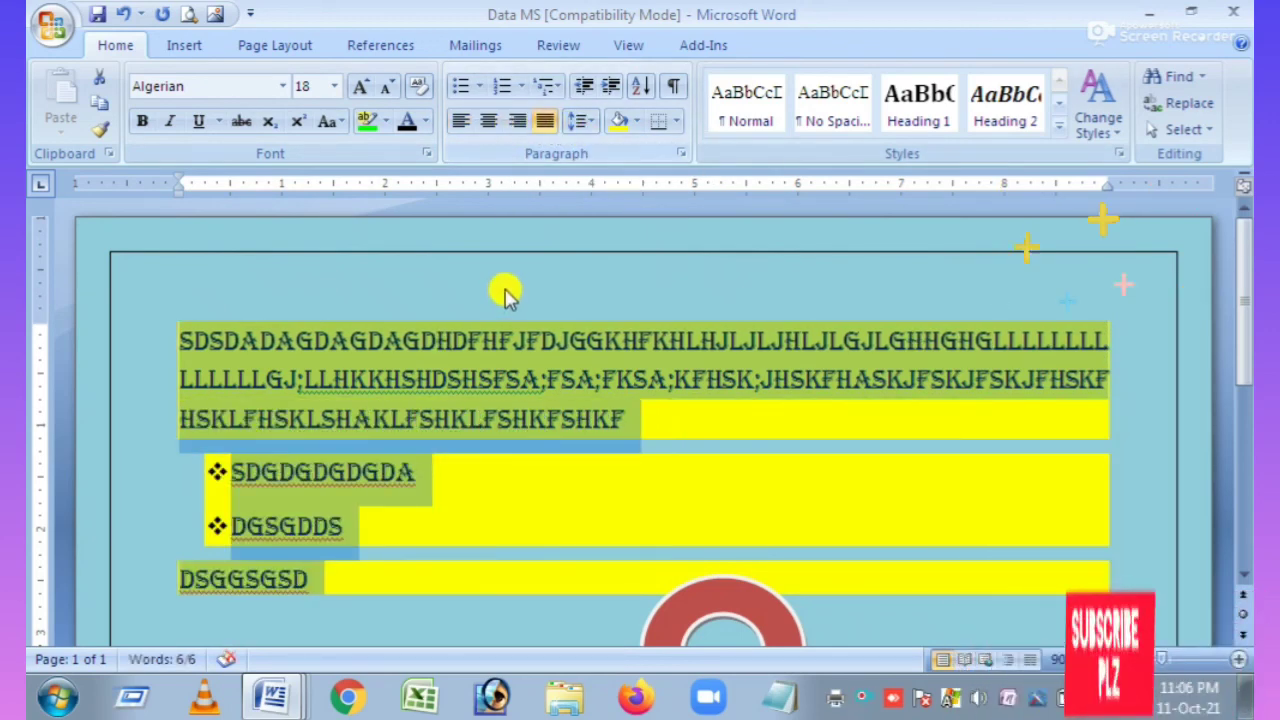
{"action": "left_click", "coordinate": [525, 252]}
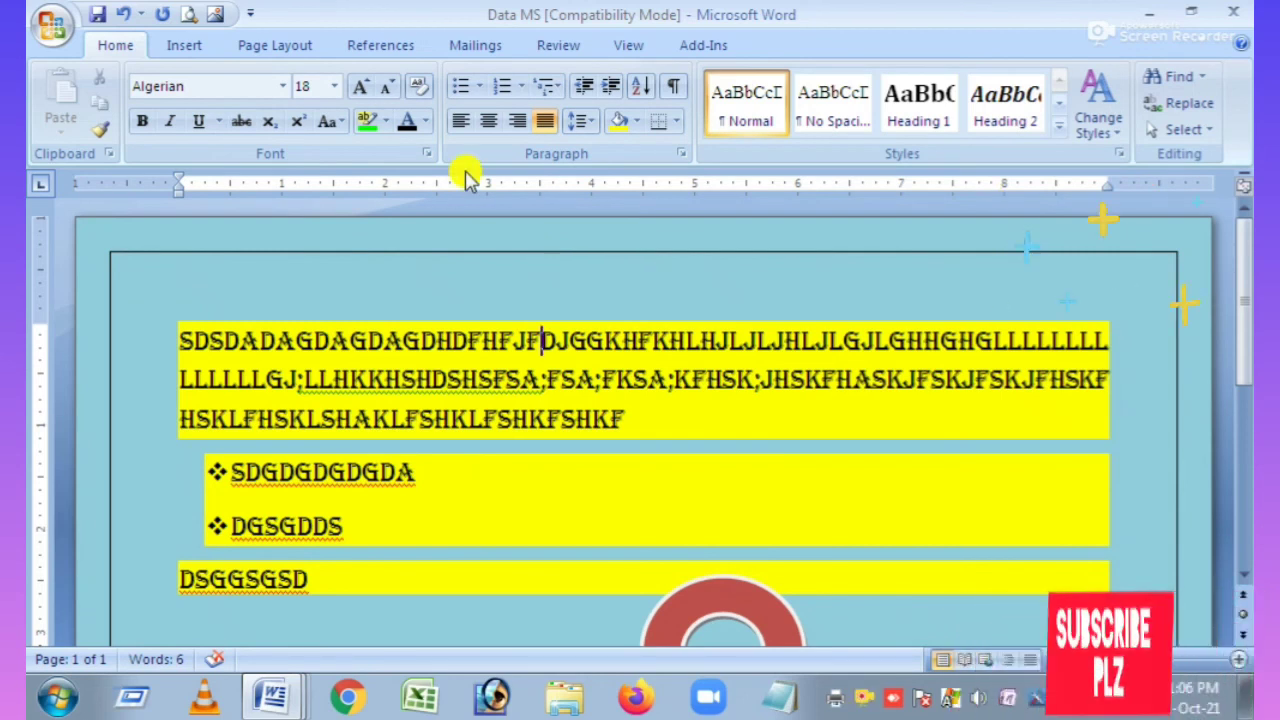
- Show the Insert ribbon, open Print with Ctrl+P and cancel it, then put the cursor at the text's start
{"action": "left_click", "coordinate": [205, 47]}
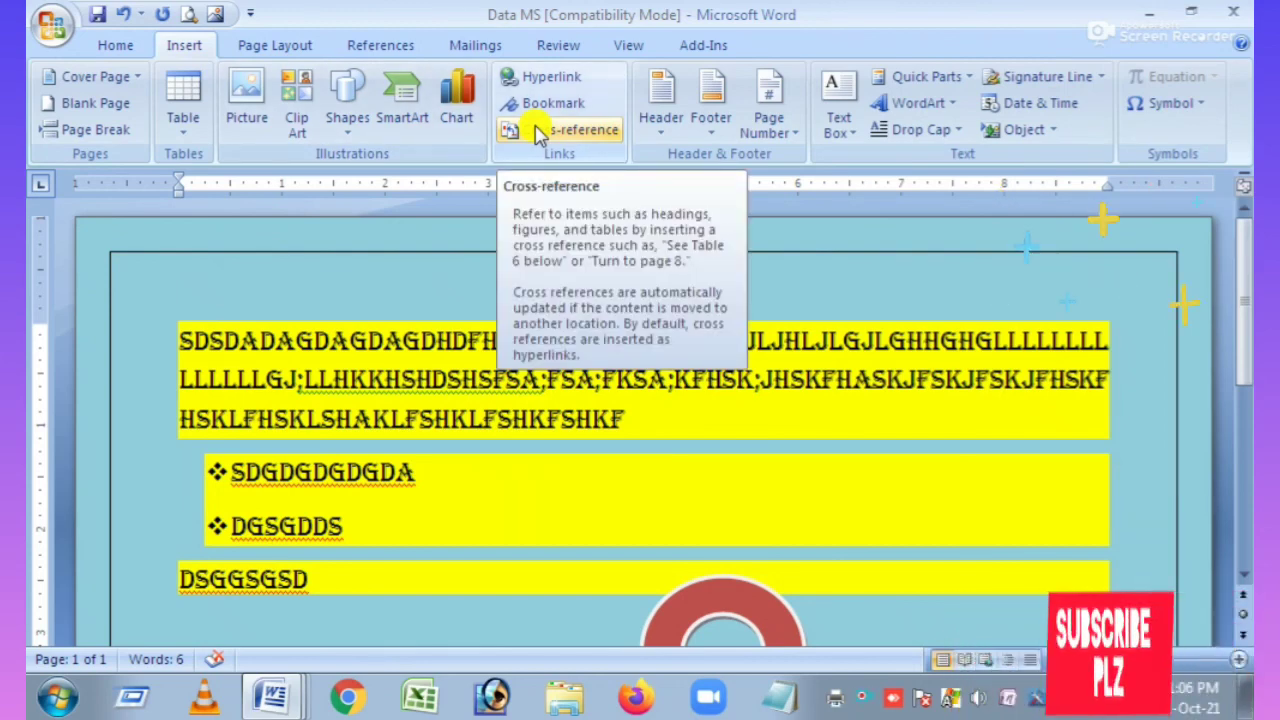
{"action": "key", "text": "ctrl+p"}
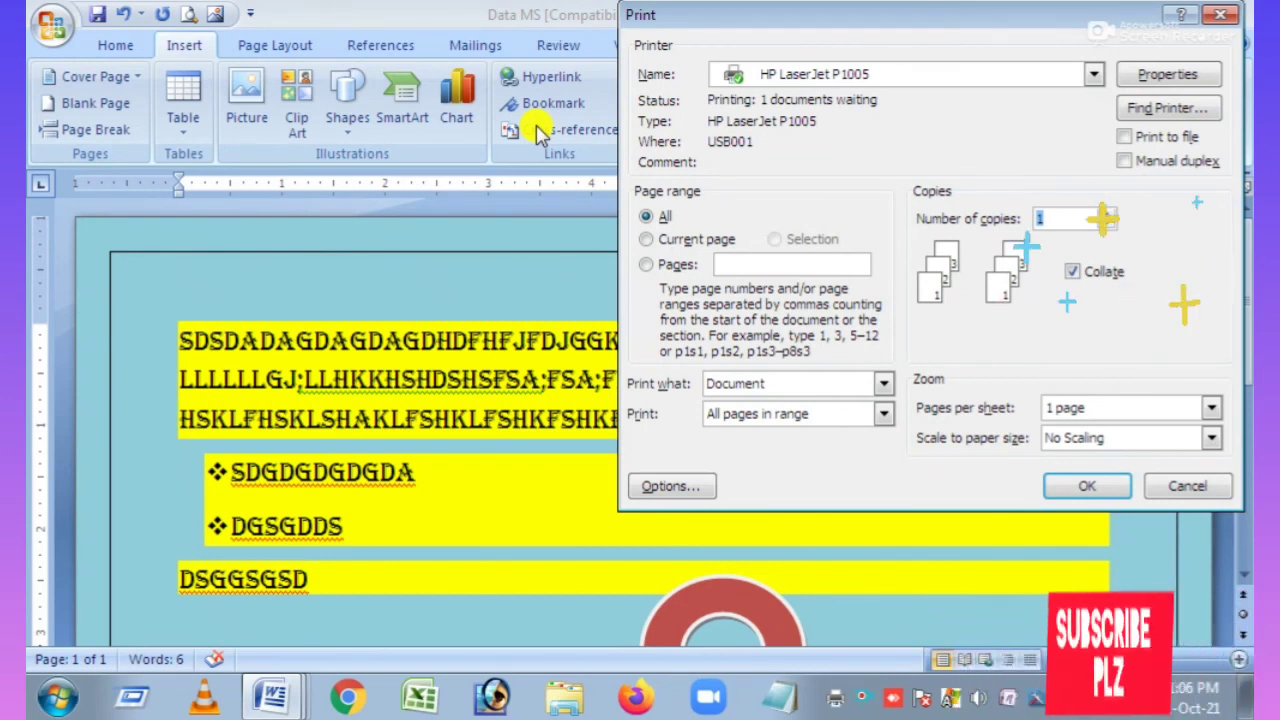
{"action": "left_click", "coordinate": [1176, 486]}
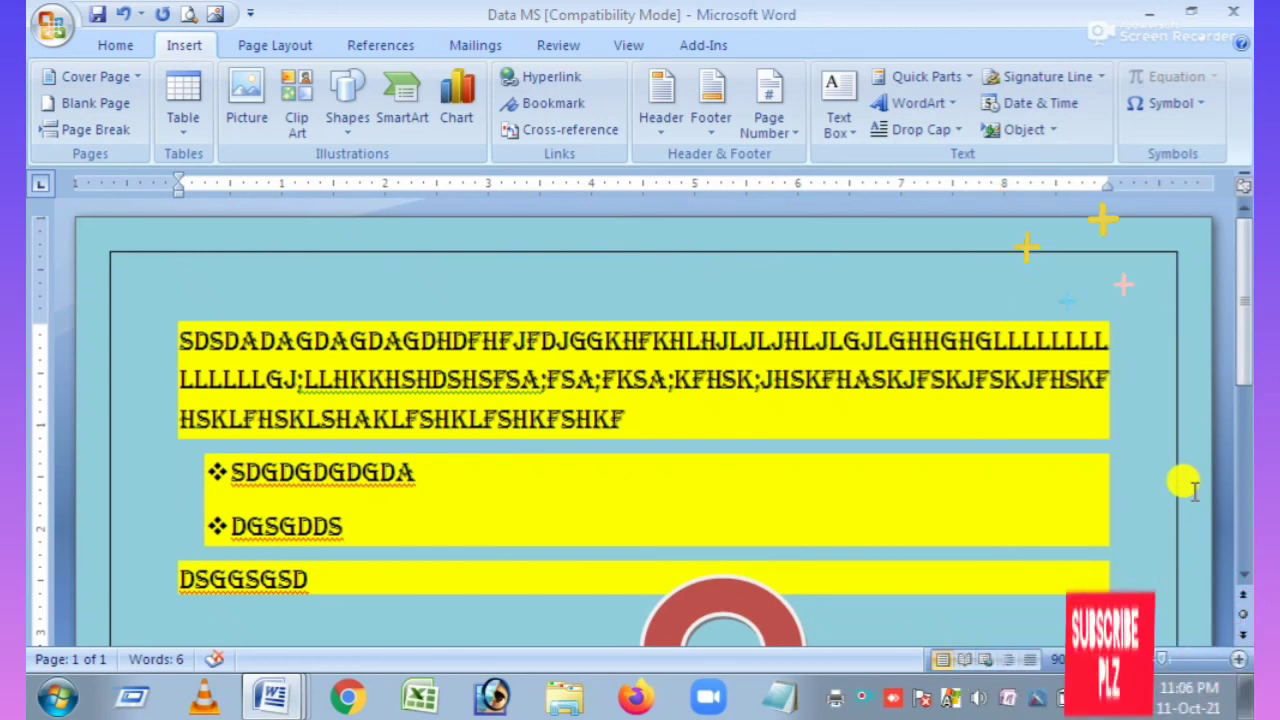
{"action": "left_click", "coordinate": [184, 322]}
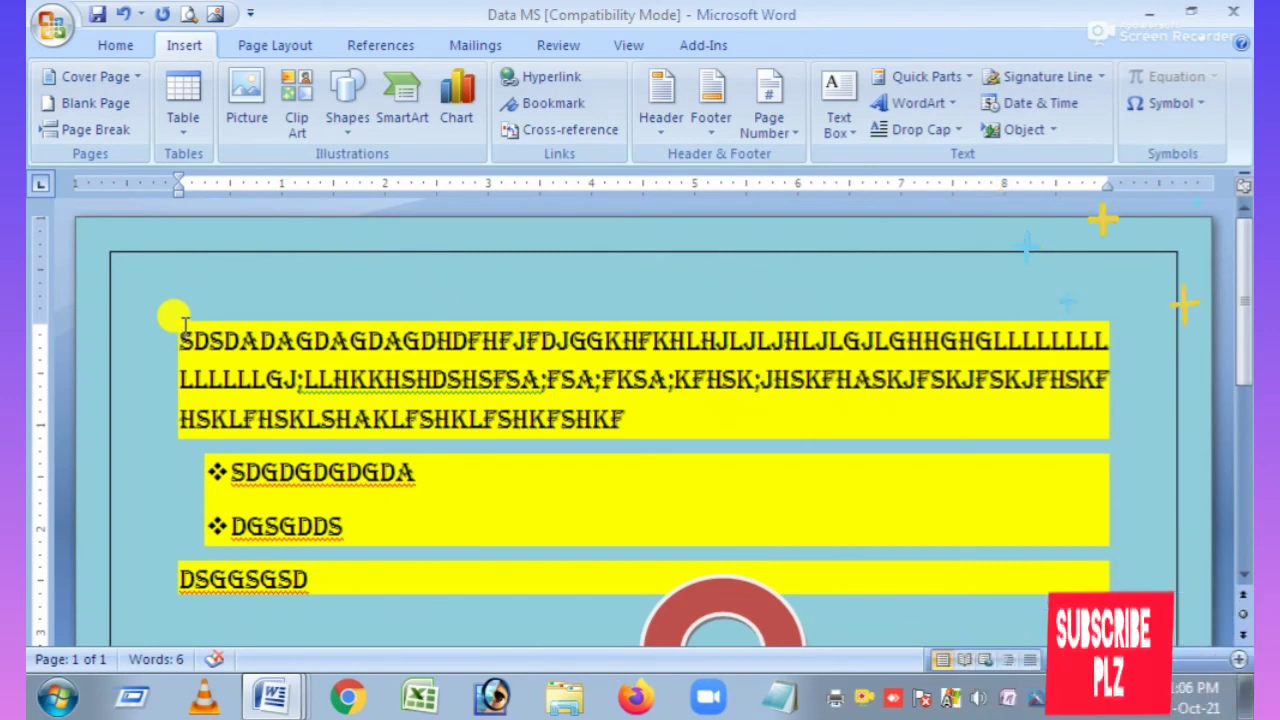